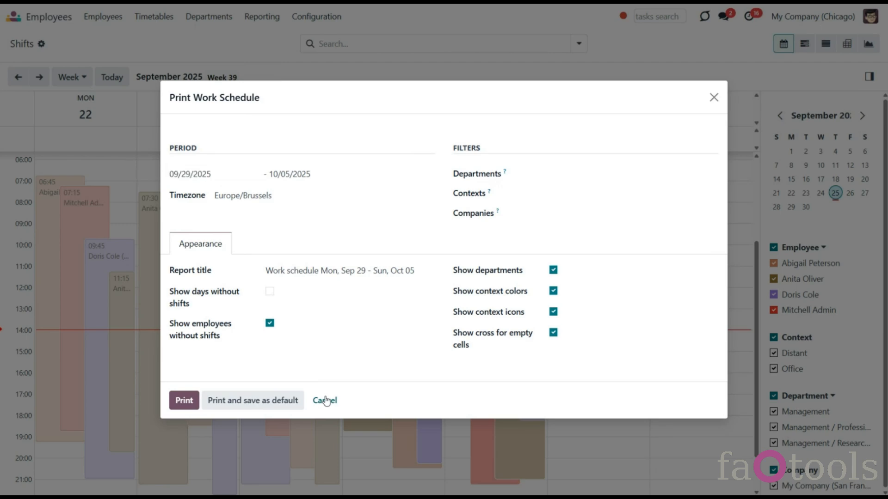
# - Close the work schedule print form without printing and list the timetables for all weeks
pyautogui.click(326, 402)
pyautogui.click(159, 17)
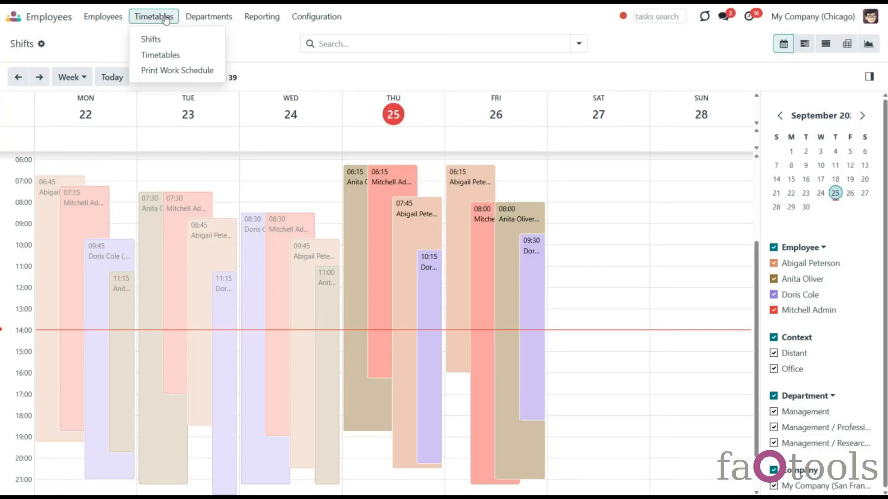
pyautogui.click(180, 55)
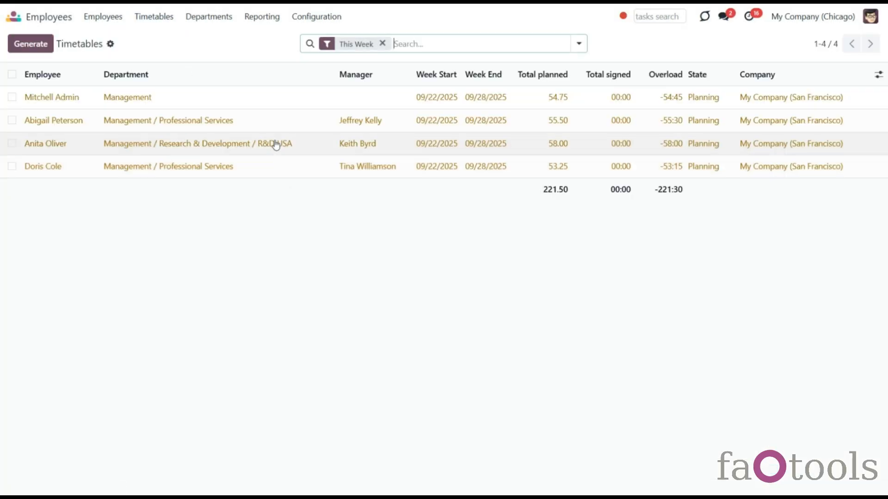
pyautogui.click(382, 43)
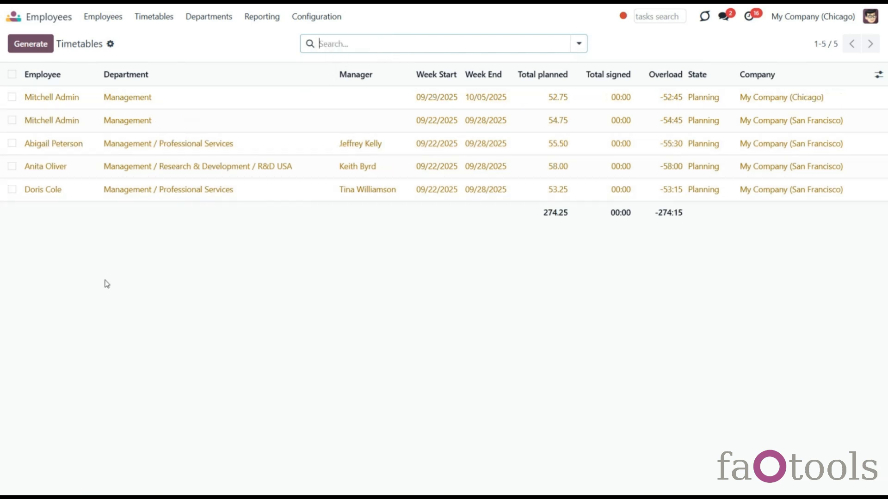
# - Examine the shift totals in the administrator's 09/22/2025 San Francisco timetable and go to the following employee's timetable
pyautogui.click(128, 123)
pyautogui.scroll(-8, 484, 365)
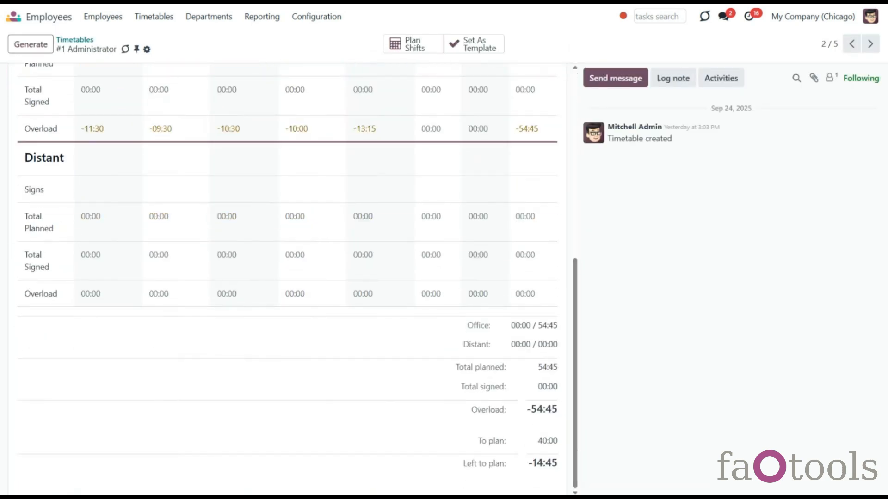
pyautogui.click(869, 46)
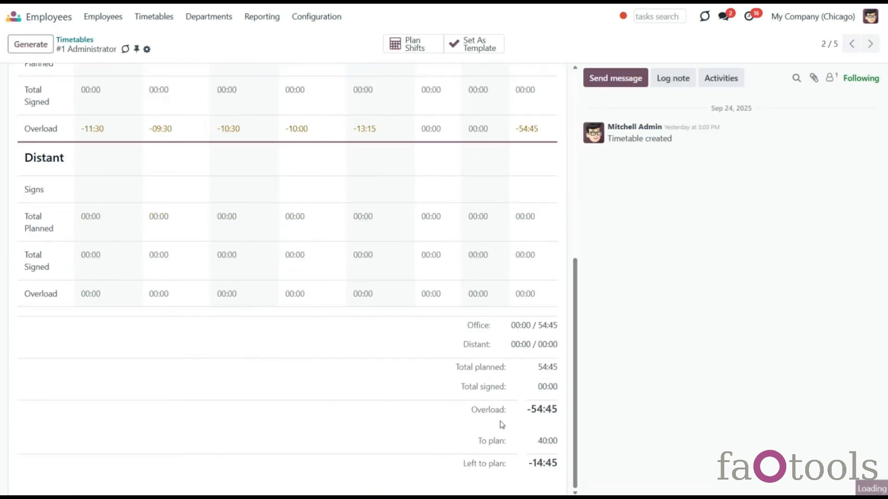
pyautogui.scroll(8, 539, 416)
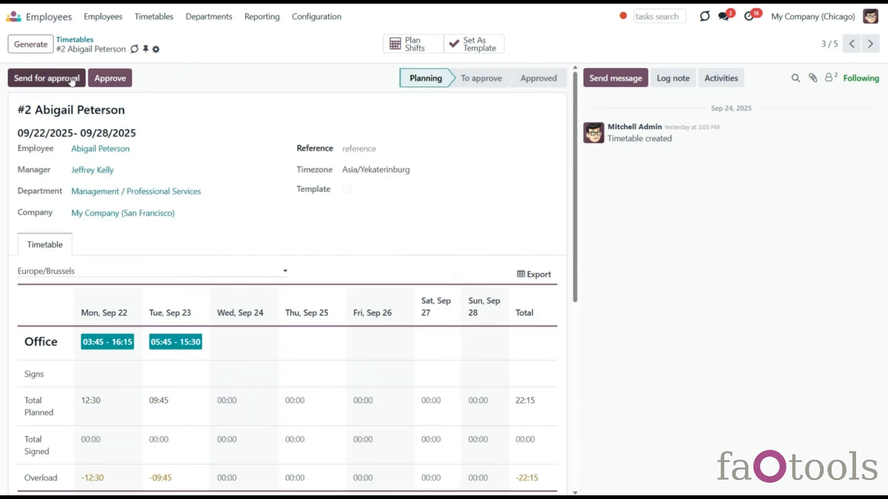
# - Review the Flexible Timetables and Shifts options in the settings
pyautogui.click(319, 18)
pyautogui.click(327, 44)
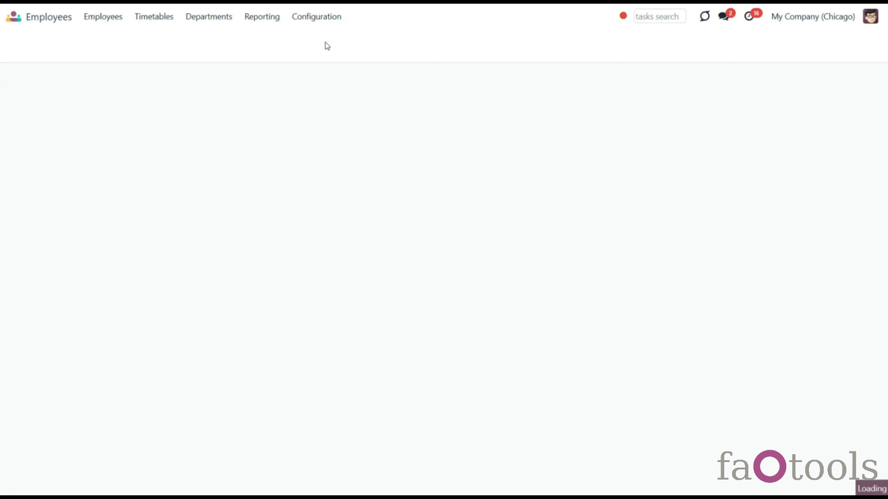
pyautogui.scroll(-5, 611, 286)
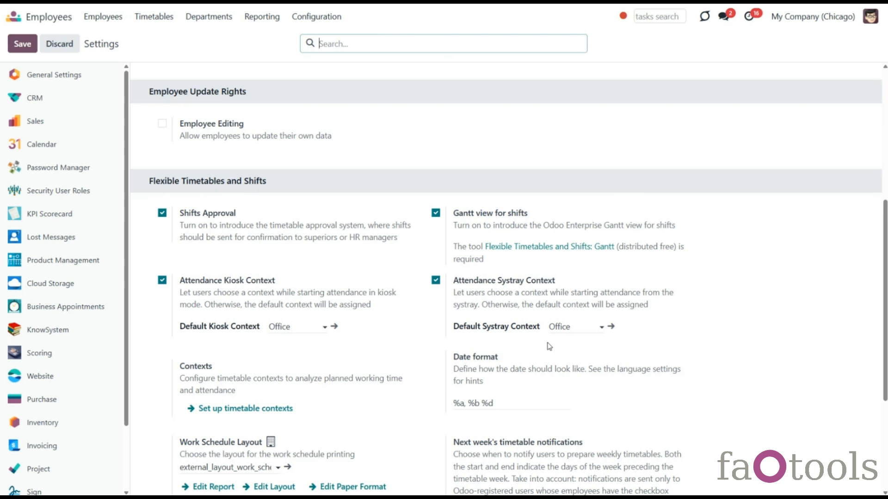
# - Draft a shift on 09/27/2025 from 07:45 to 16:30, check its context choices, and discard it
pyautogui.click(139, 17)
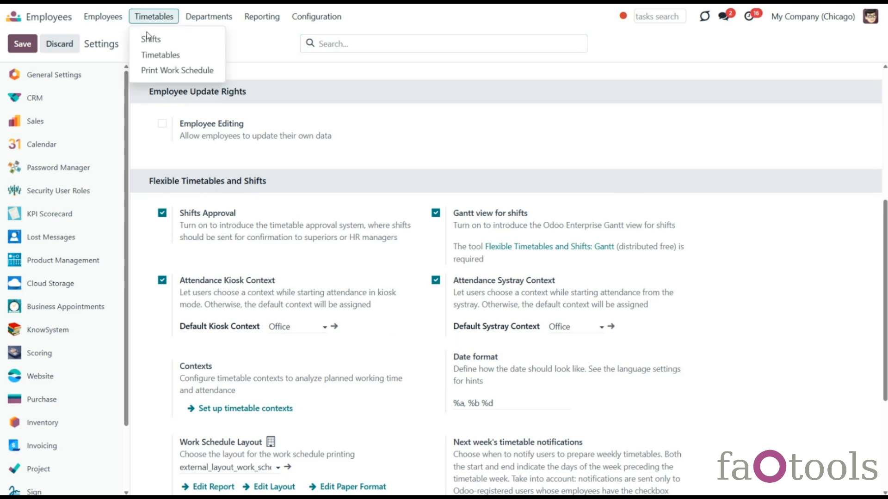
pyautogui.click(149, 36)
pyautogui.moveTo(584, 199); pyautogui.dragTo(610, 383)
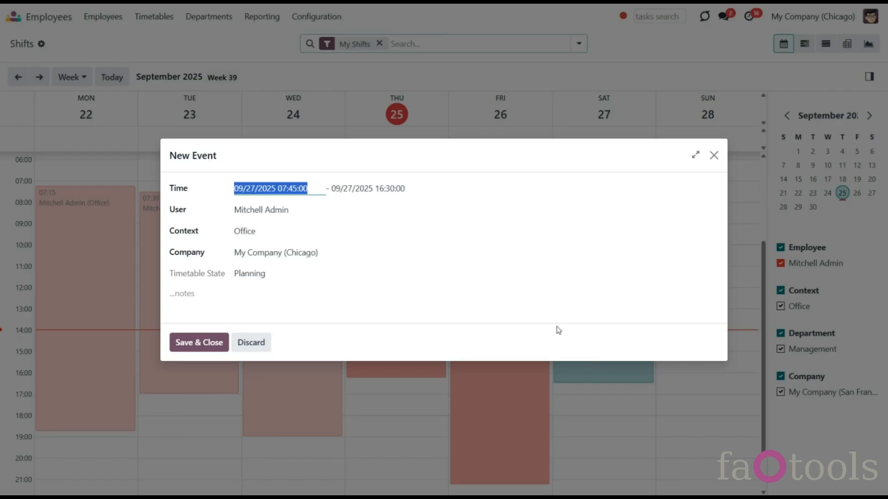
pyautogui.click(273, 238)
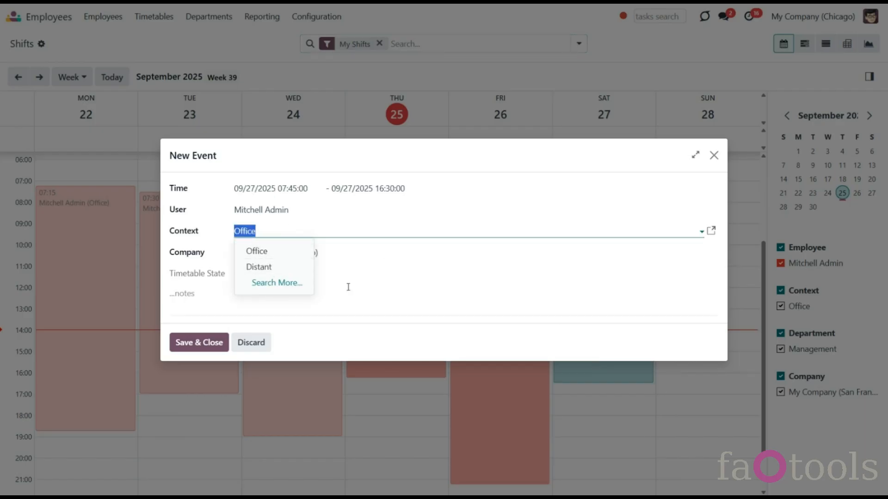
pyautogui.click(714, 155)
# - Check in to attendance with the Office context and check out again
pyautogui.click(623, 21)
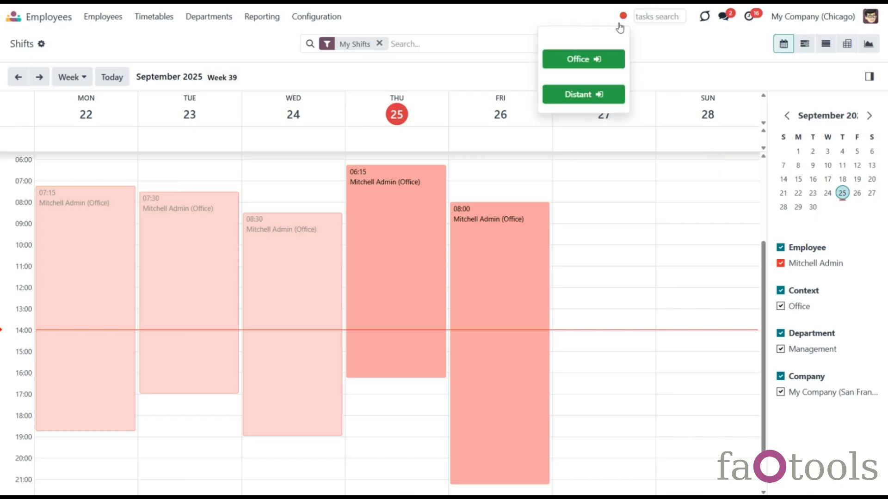
pyautogui.click(571, 65)
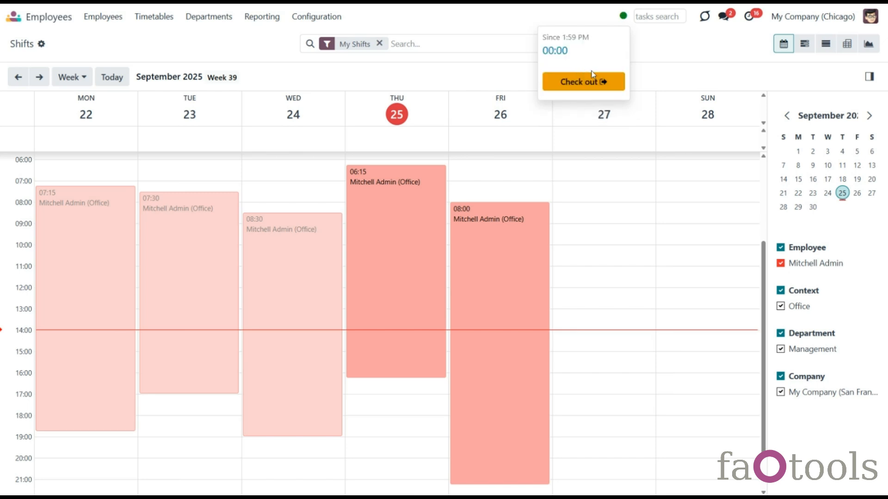
pyautogui.click(603, 83)
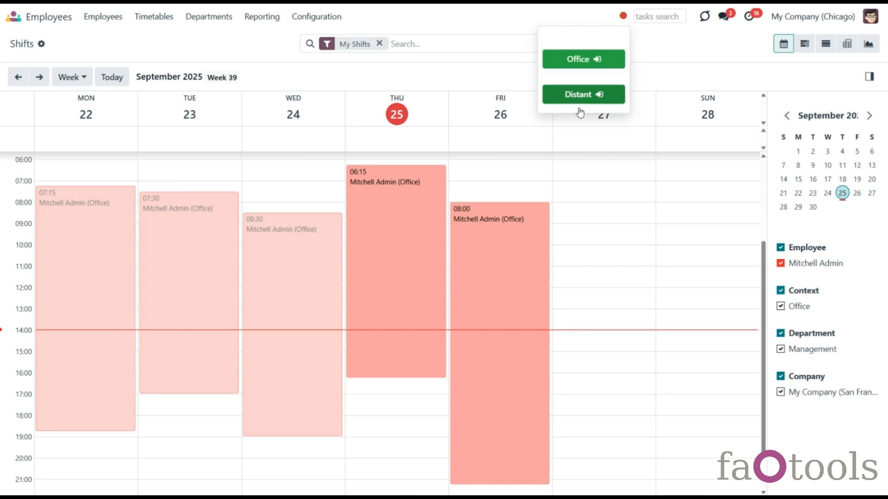
pyautogui.click(503, 61)
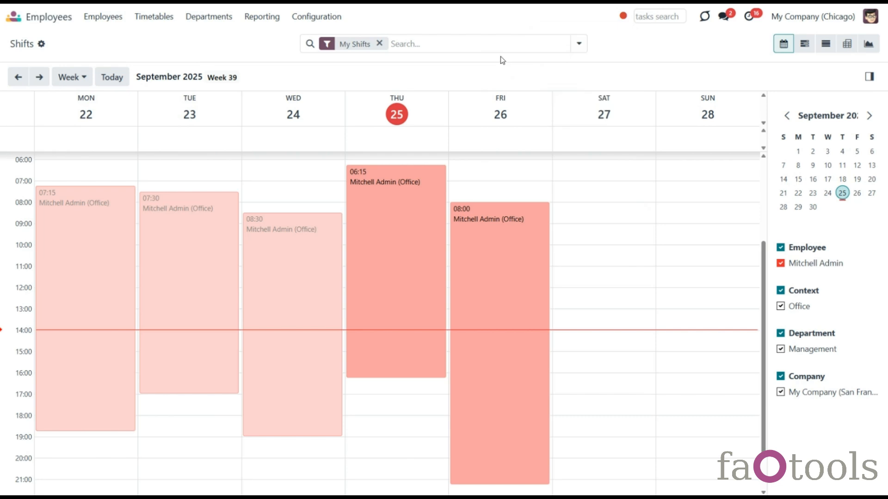
# - Enable Timetable Notifications and Being Late Notifications in the first listed employee's work information and save the record
pyautogui.click(118, 18)
pyautogui.click(122, 37)
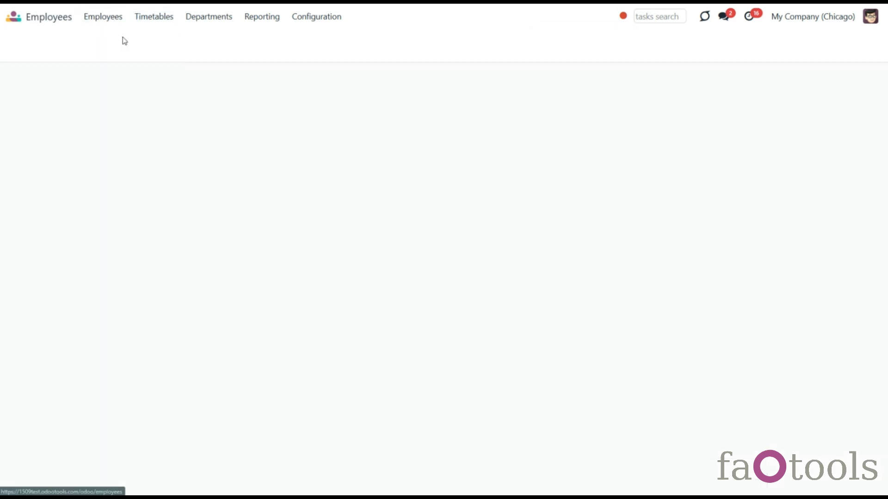
pyautogui.click(291, 140)
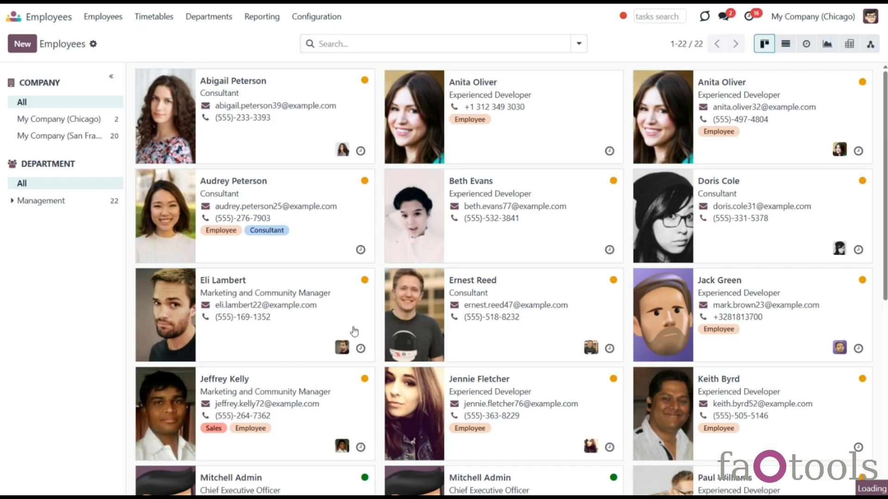
pyautogui.scroll(-4, 259, 370)
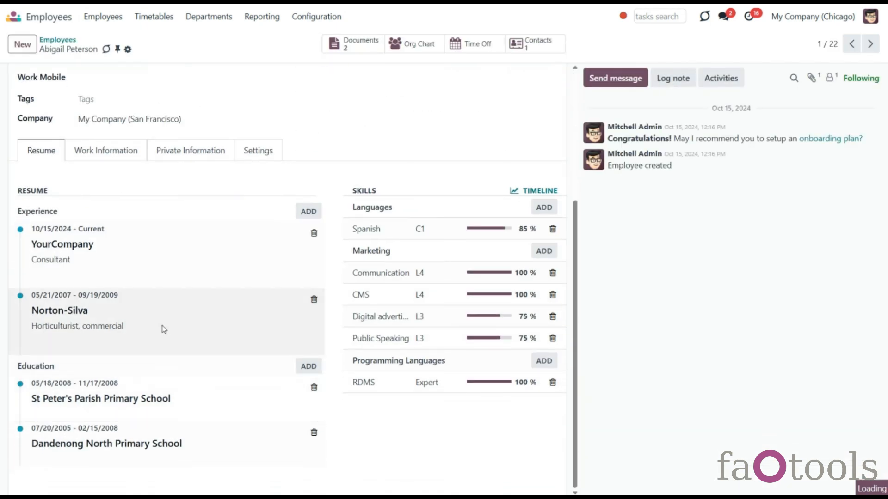
pyautogui.click(110, 151)
pyautogui.scroll(-2, 130, 351)
pyautogui.click(118, 434)
pyautogui.click(118, 455)
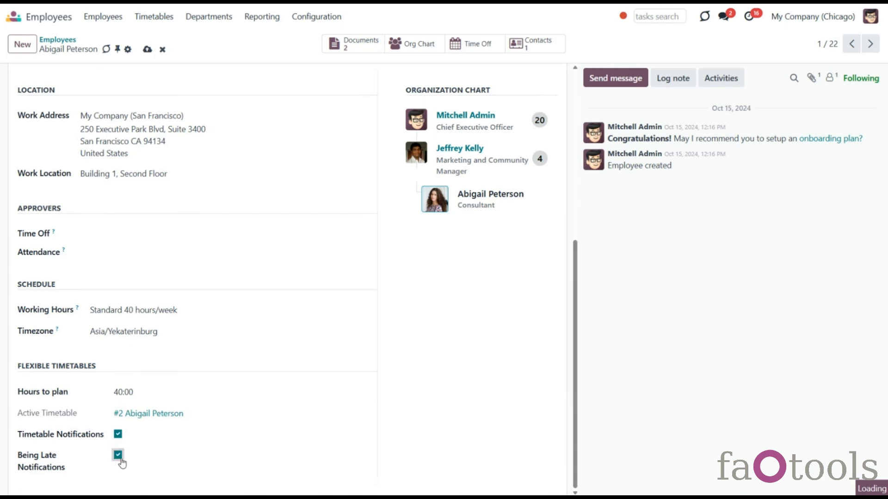
pyautogui.click(147, 49)
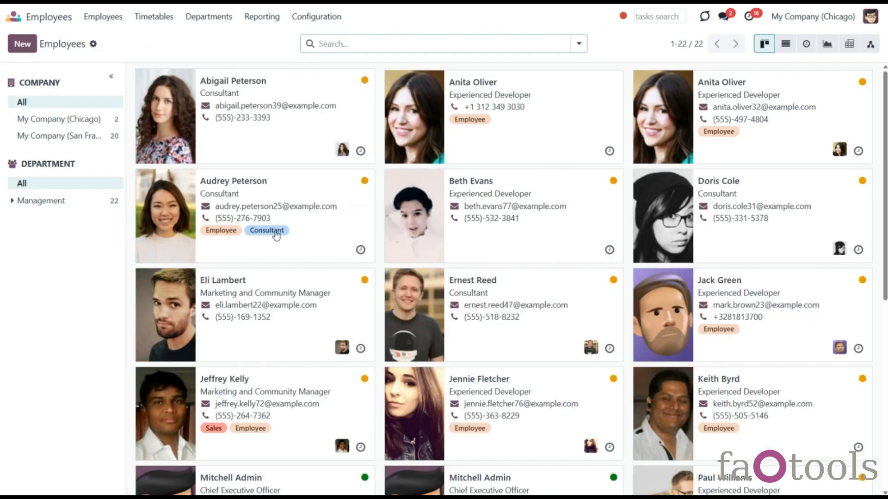
# - Check which companies are active and look through the employee cards
pyautogui.click(800, 14)
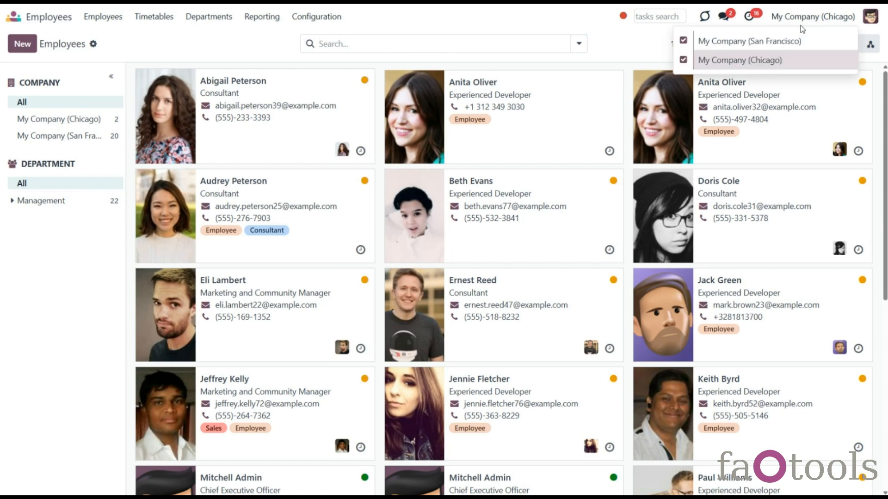
pyautogui.click(646, 49)
pyautogui.scroll(-6, 581, 260)
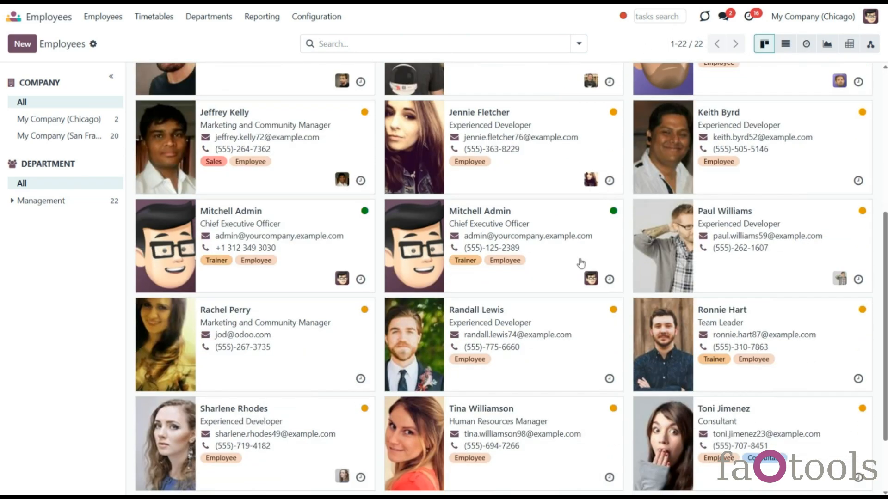
# - View the details of the September 25 shift and of the September 30 shift in the following week's calendar
pyautogui.click(160, 18)
pyautogui.click(168, 39)
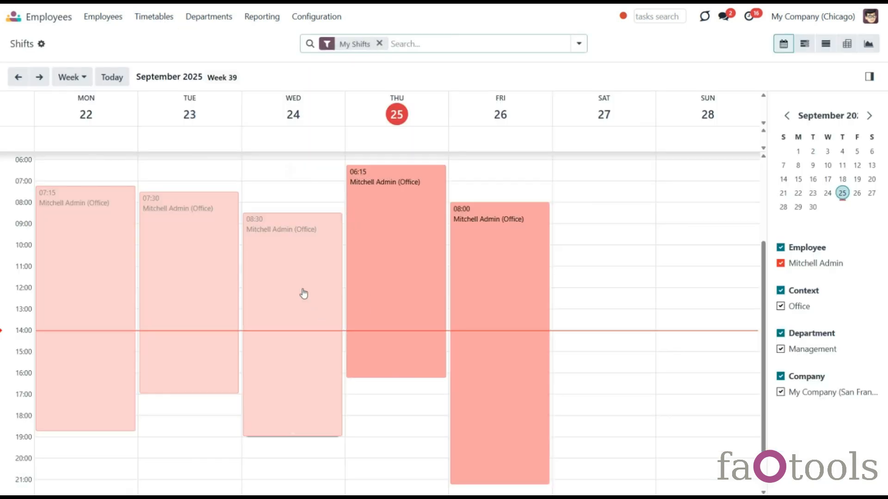
pyautogui.click(427, 303)
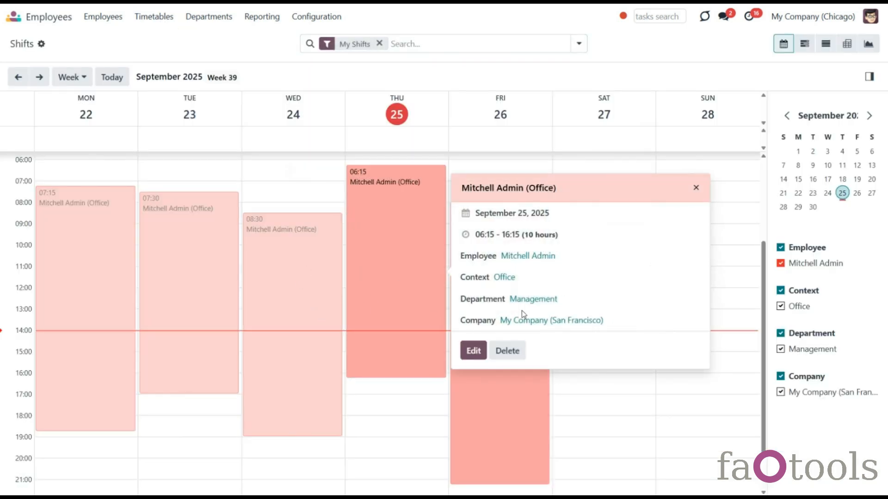
pyautogui.scroll(-1, 518, 309)
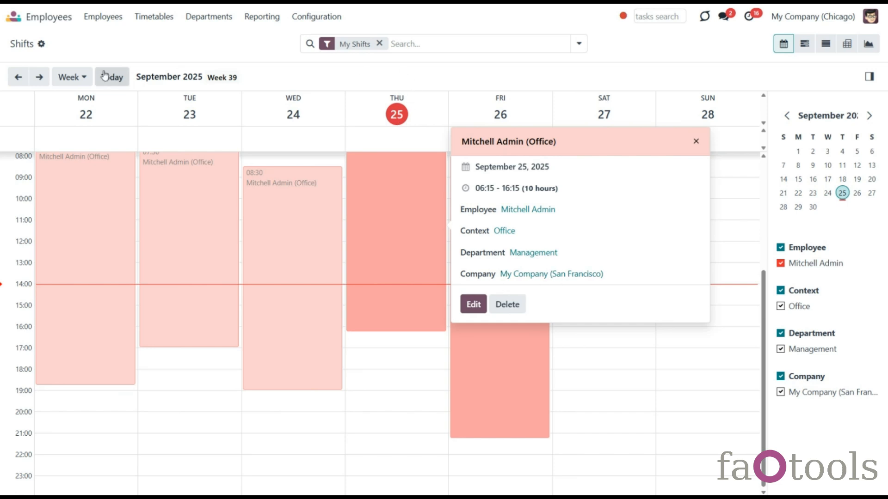
pyautogui.click(39, 77)
pyautogui.click(151, 279)
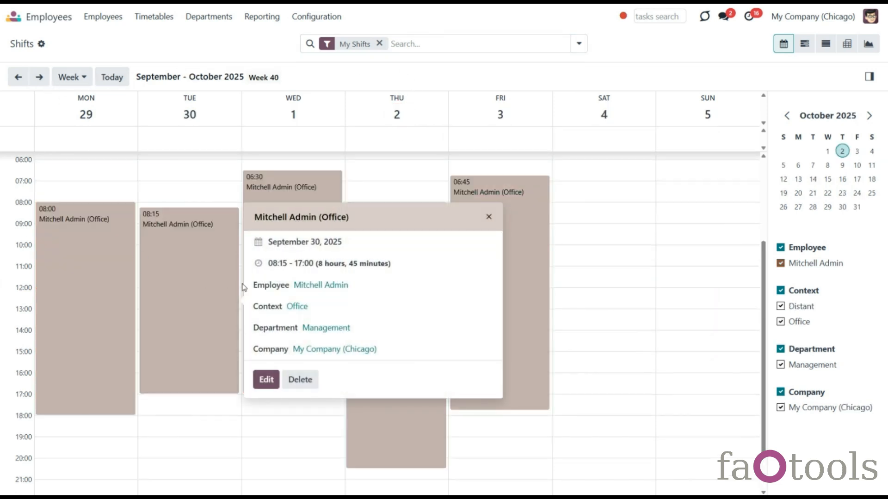
# - Open the timetables list and remove its This Week filter
pyautogui.click(155, 17)
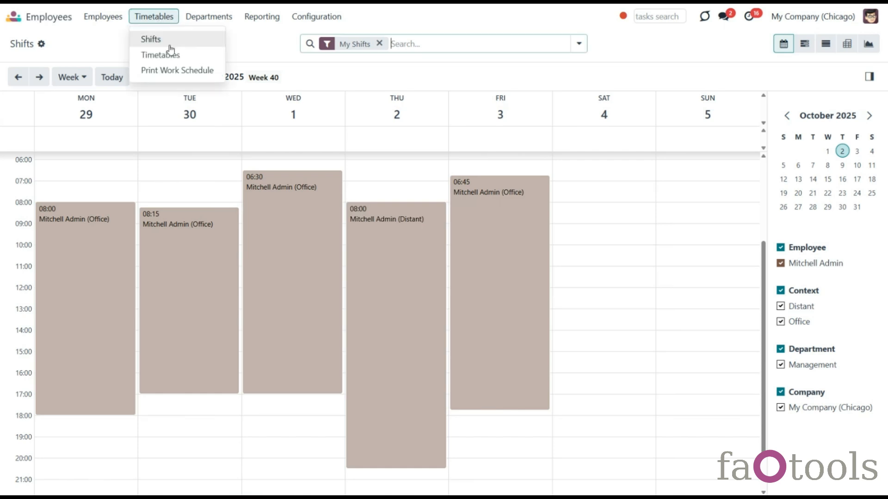
pyautogui.click(172, 57)
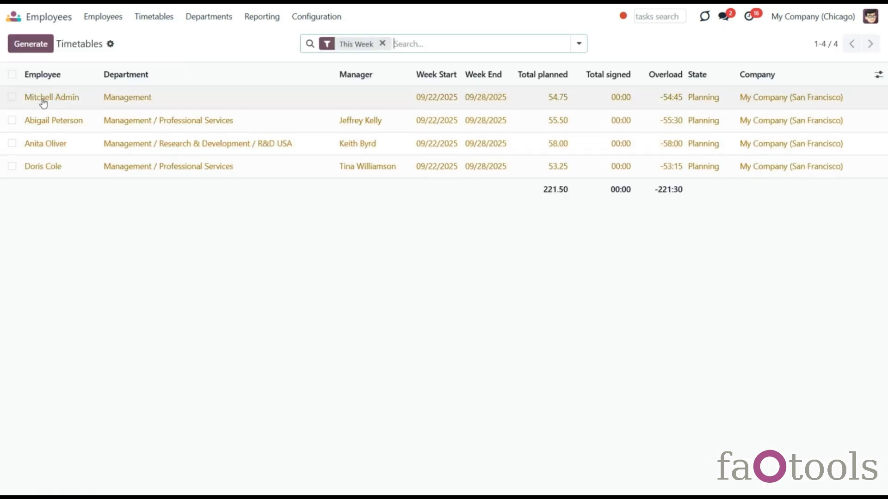
pyautogui.click(381, 44)
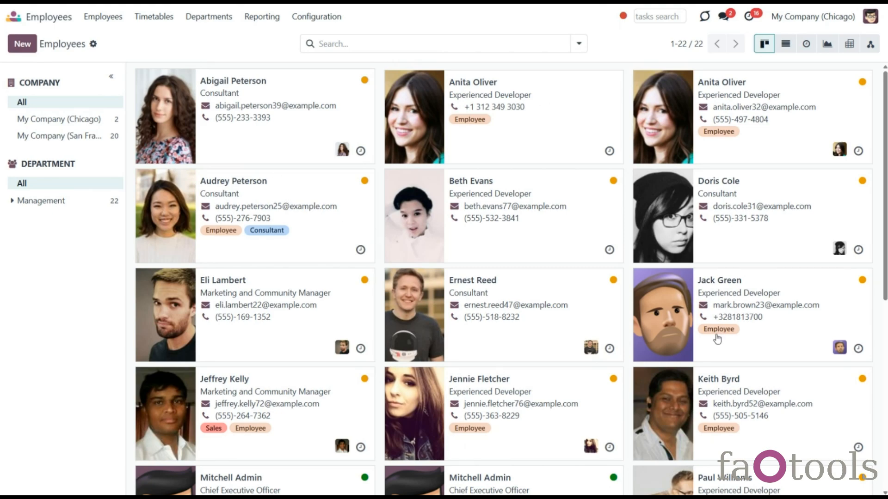
# - Look through all employee cards down to the last one and return to the first
pyautogui.scroll(-3, 319, 423)
pyautogui.scroll(-4, 318, 422)
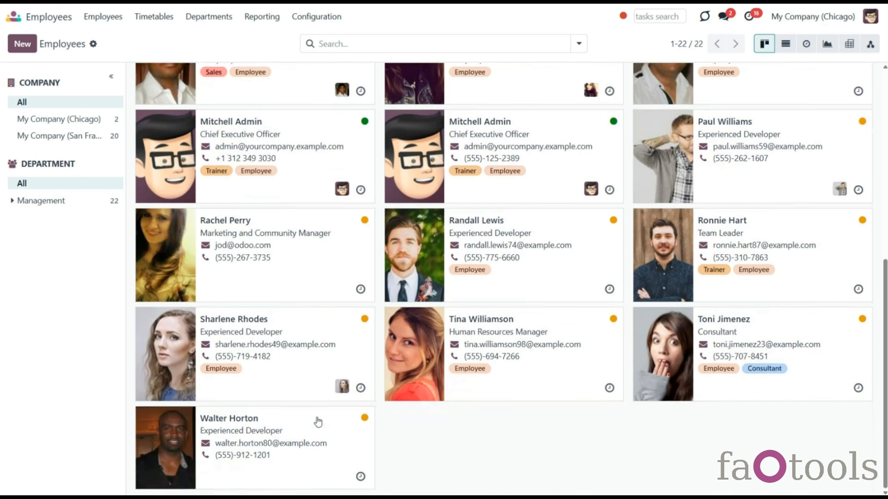
pyautogui.scroll(8, 318, 421)
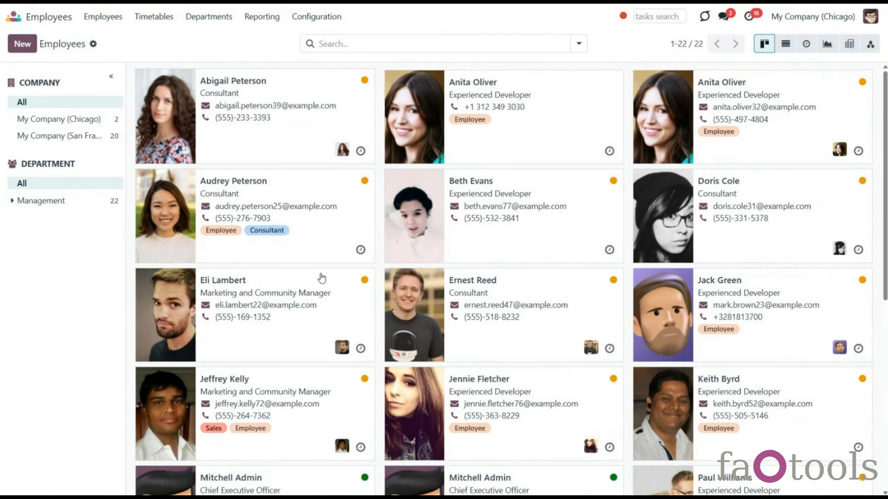
# - Open the shifts and look through their Gantt, list, pivot and graph views before returning to the calendar view
pyautogui.click(154, 17)
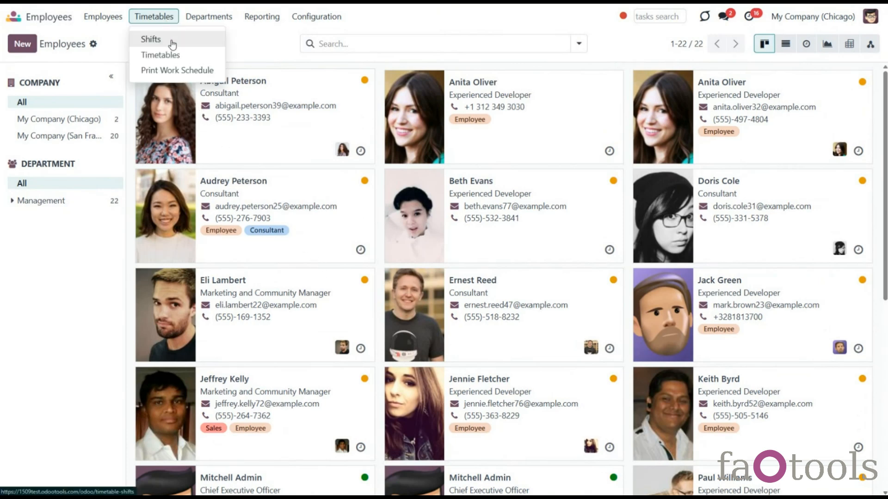
pyautogui.click(173, 44)
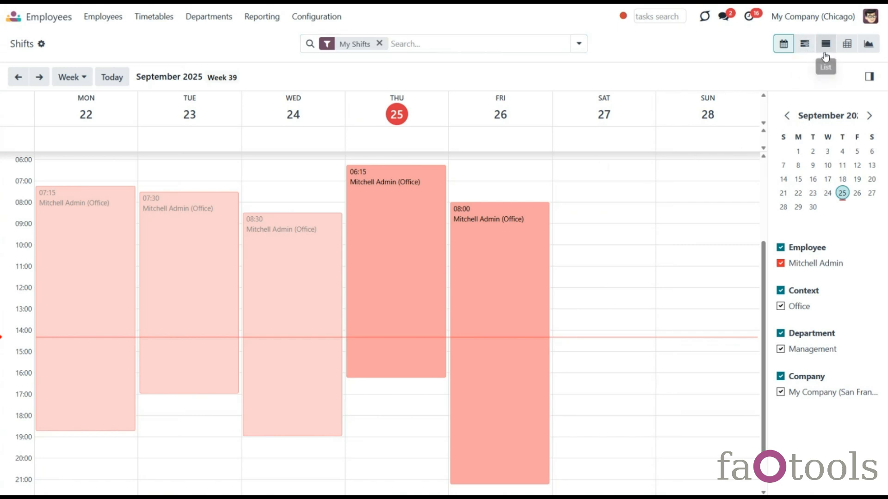
pyautogui.click(803, 48)
pyautogui.click(825, 45)
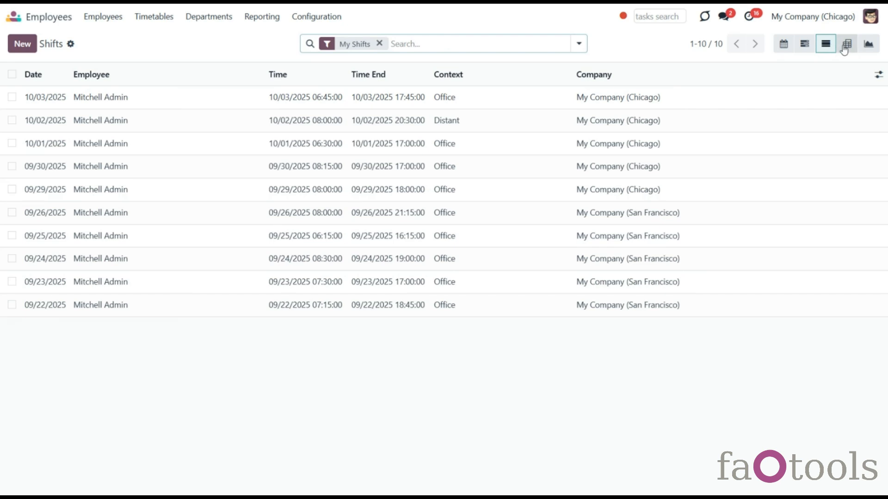
pyautogui.click(845, 48)
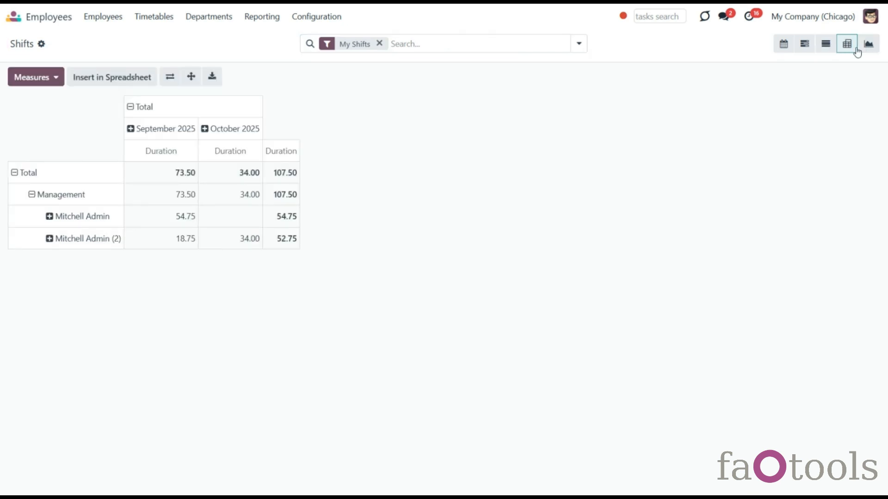
pyautogui.click(860, 49)
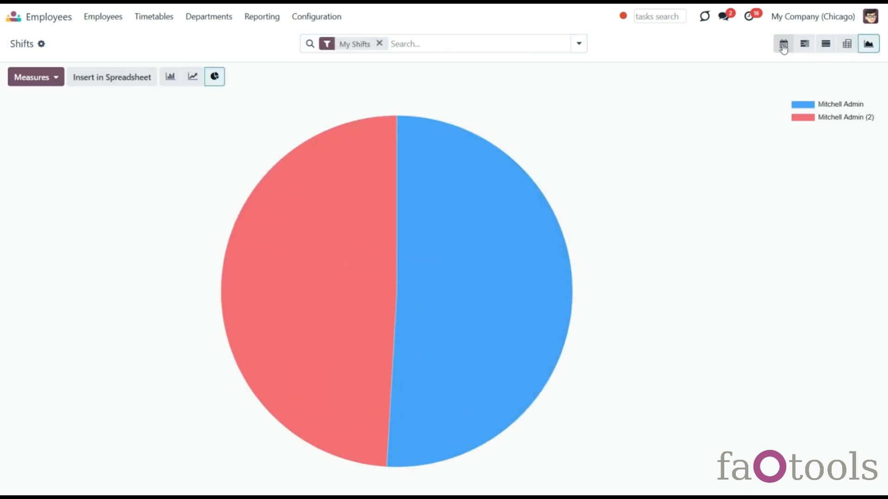
pyautogui.click(783, 46)
# - Create a shift in the week calendar for September 27, 06:00 to 16:00, with the Office context and My Company (Chicago)
pyautogui.click(158, 21)
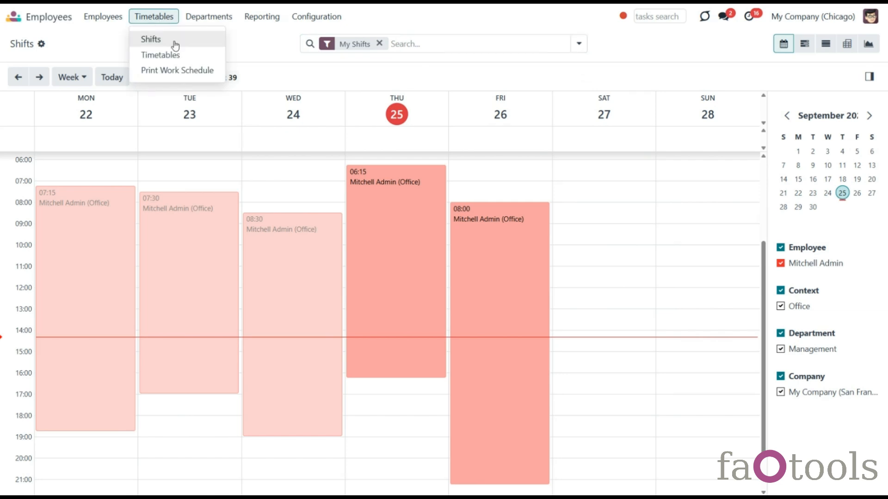
pyautogui.click(168, 41)
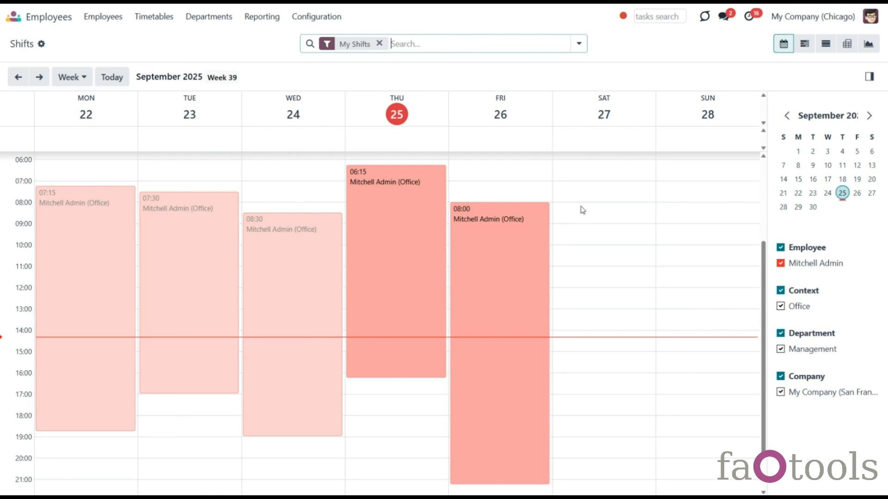
pyautogui.moveTo(583, 164); pyautogui.dragTo(610, 371)
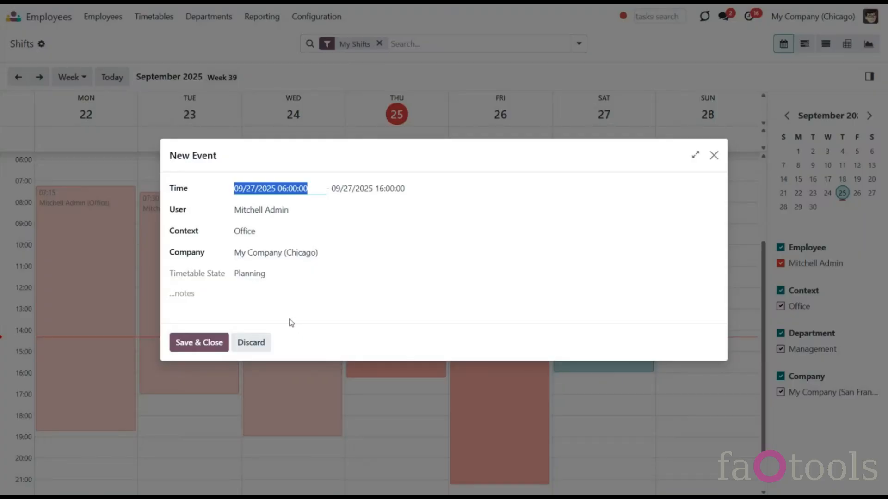
pyautogui.click(366, 189)
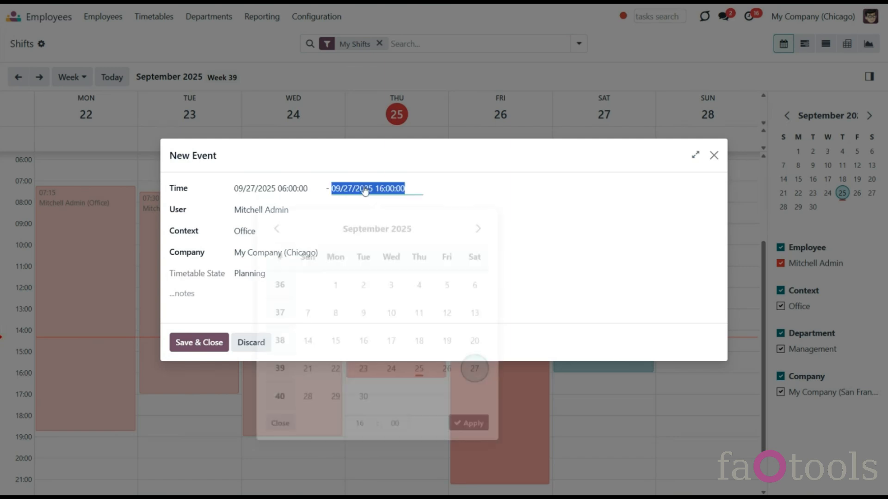
pyautogui.click(549, 321)
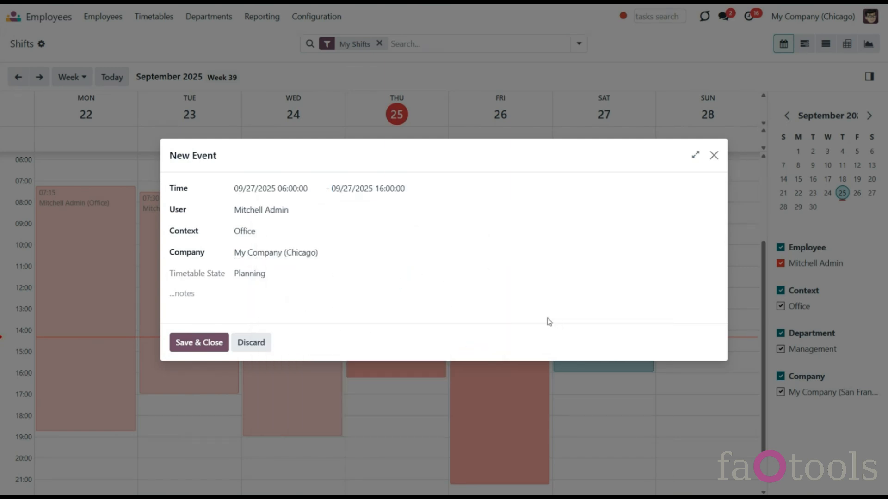
pyautogui.click(425, 210)
pyautogui.click(343, 252)
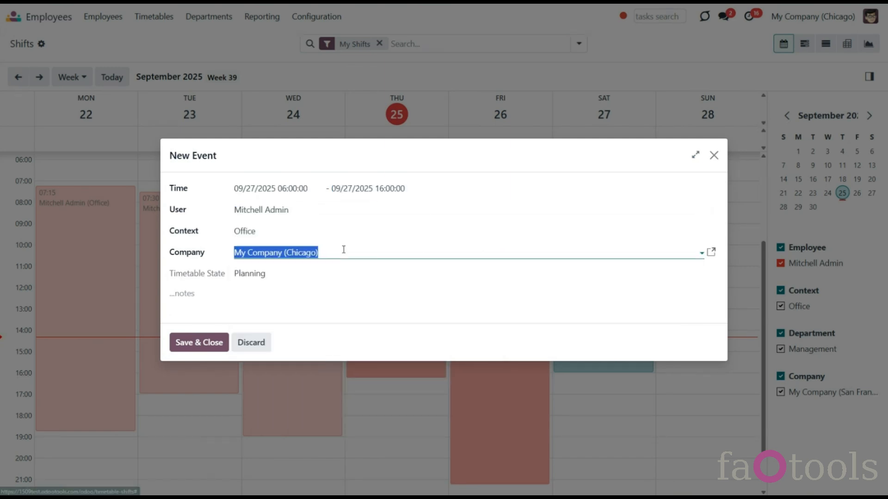
pyautogui.click(301, 231)
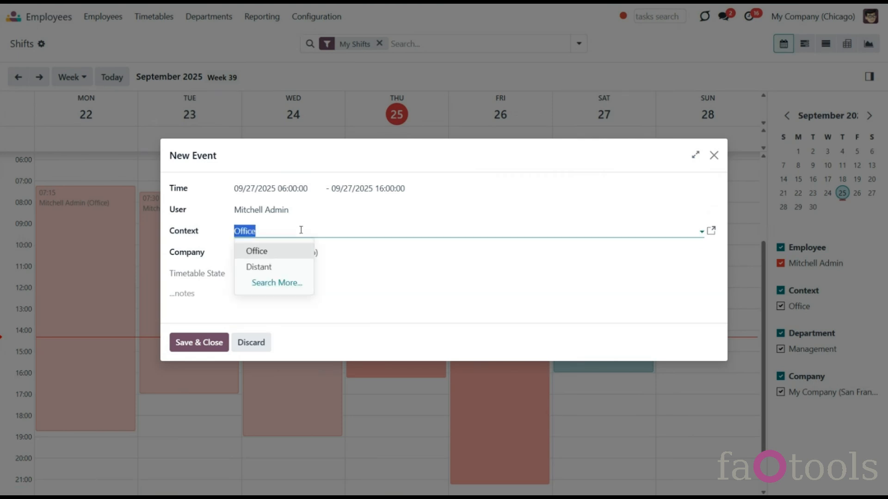
pyautogui.click(322, 310)
pyautogui.click(202, 341)
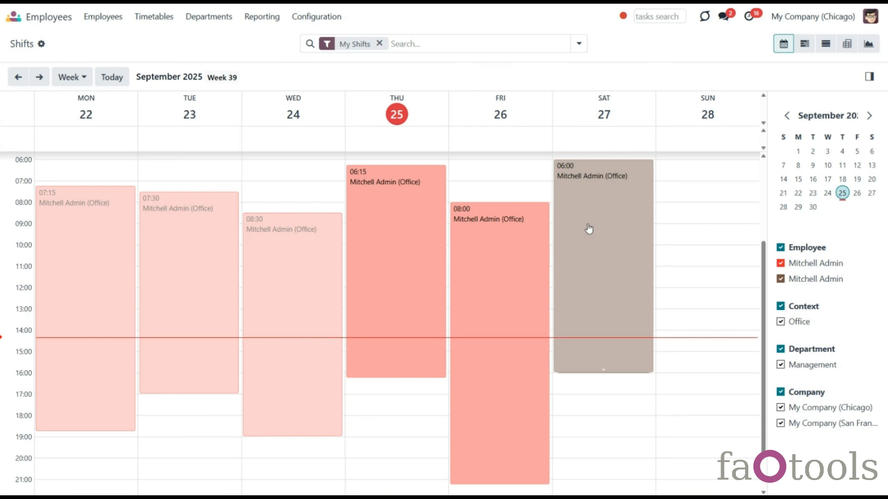
# - Move the September 27 shift within the calendar to September 28 at 07:45 and view its details
pyautogui.moveTo(589, 229); pyautogui.dragTo(624, 340)
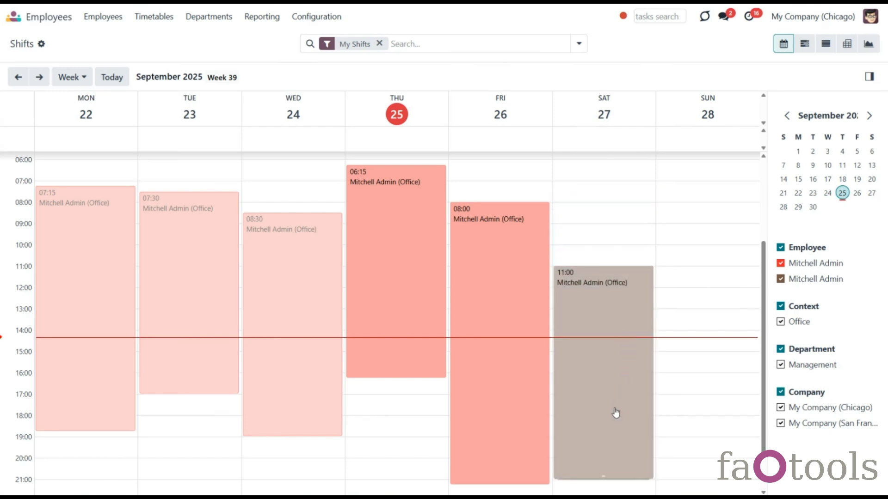
pyautogui.moveTo(615, 408); pyautogui.dragTo(682, 343)
pyautogui.click(663, 384)
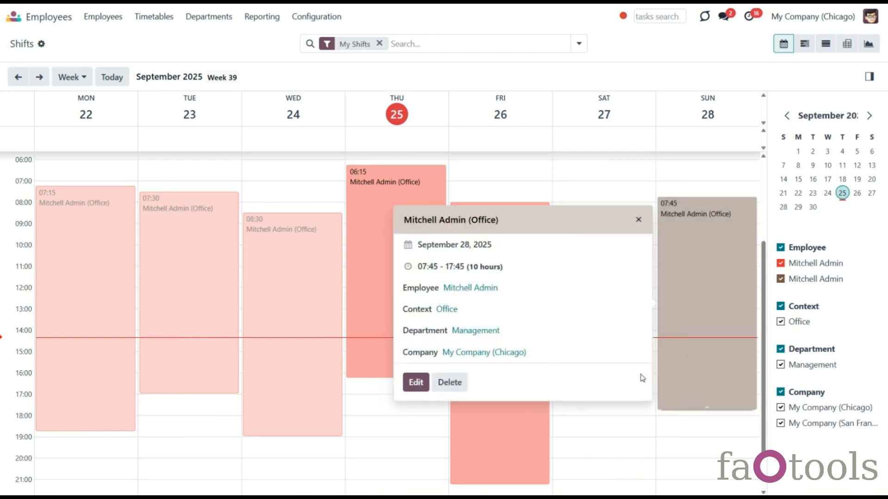
# - Edit the September 28 shift, setting its end time to 17:55 and its context to Distant, and save it
pyautogui.click(412, 383)
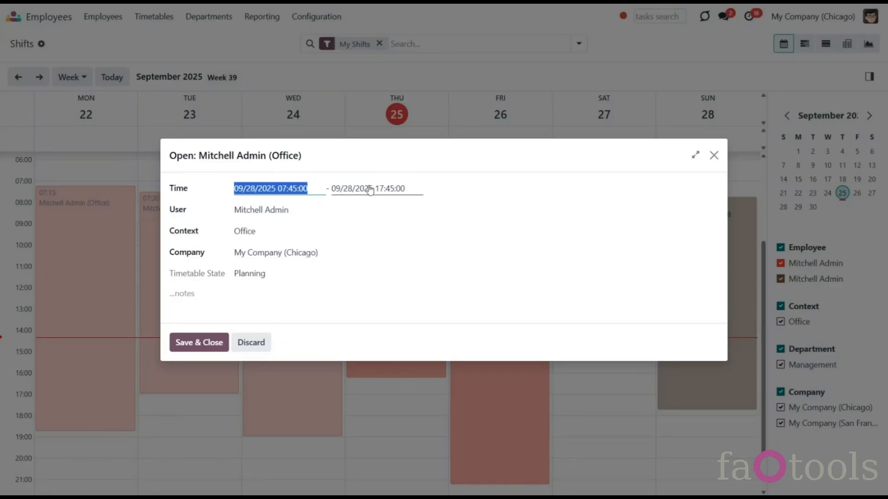
pyautogui.click(369, 189)
pyautogui.click(395, 415)
pyautogui.click(395, 399)
pyautogui.click(467, 414)
pyautogui.click(219, 351)
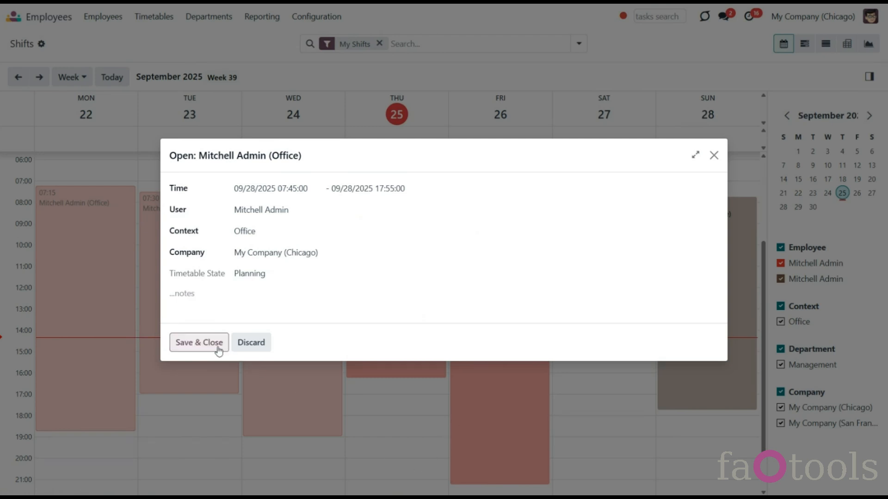
pyautogui.click(274, 232)
pyautogui.click(273, 268)
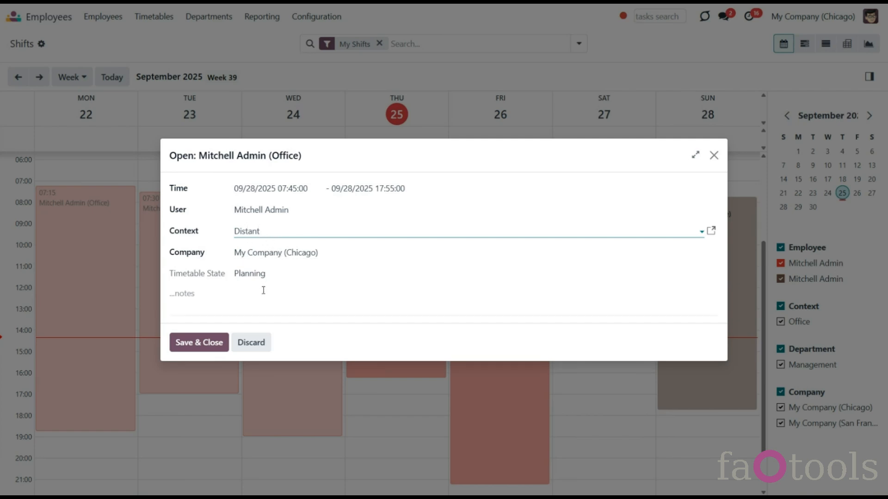
pyautogui.click(215, 341)
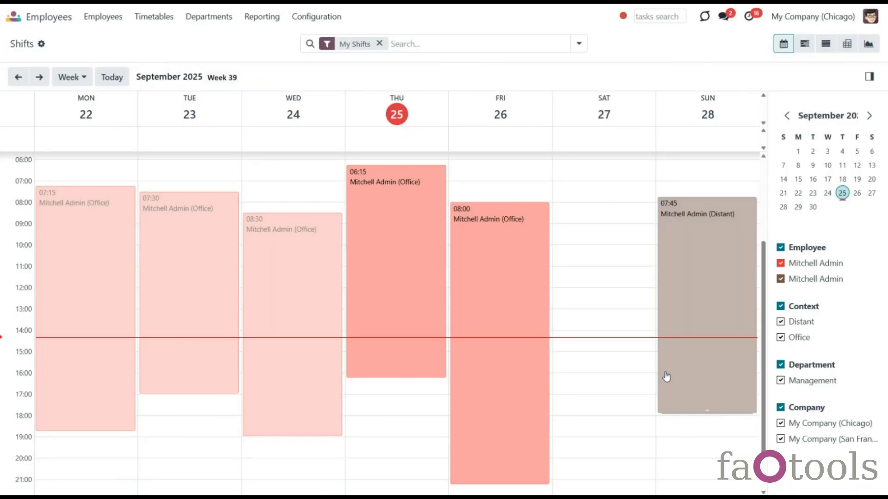
# - Delete the September 28 shift from the calendar and confirm the deletion
pyautogui.click(666, 377)
pyautogui.click(447, 386)
pyautogui.click(283, 305)
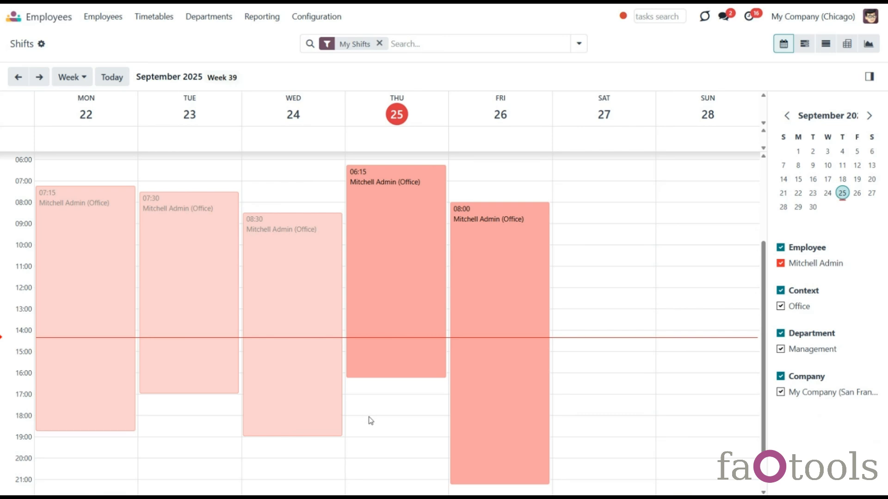
# - Open the Employees settings and examine the Flexible Timetables and Shifts options
pyautogui.scroll(3, 373, 417)
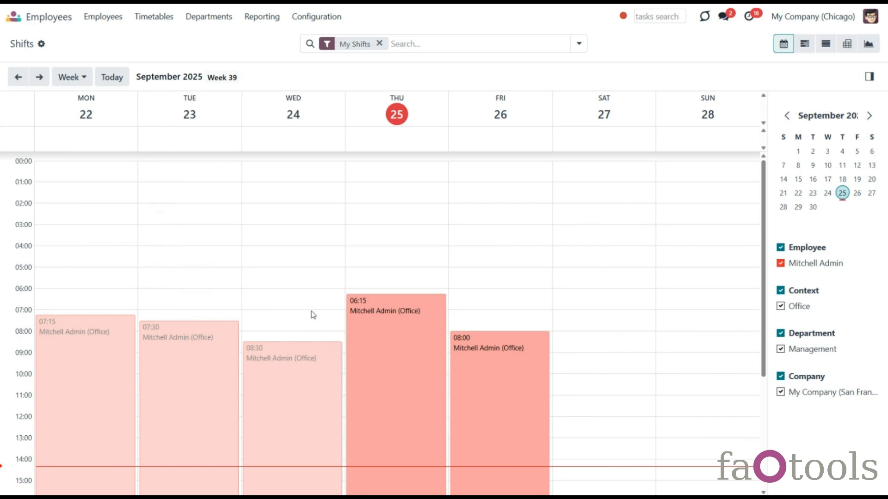
pyautogui.click(324, 17)
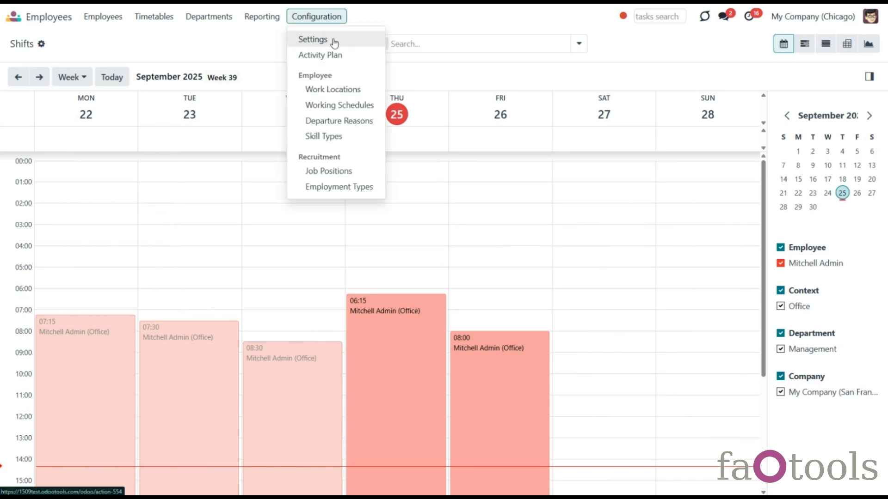
pyautogui.click(333, 42)
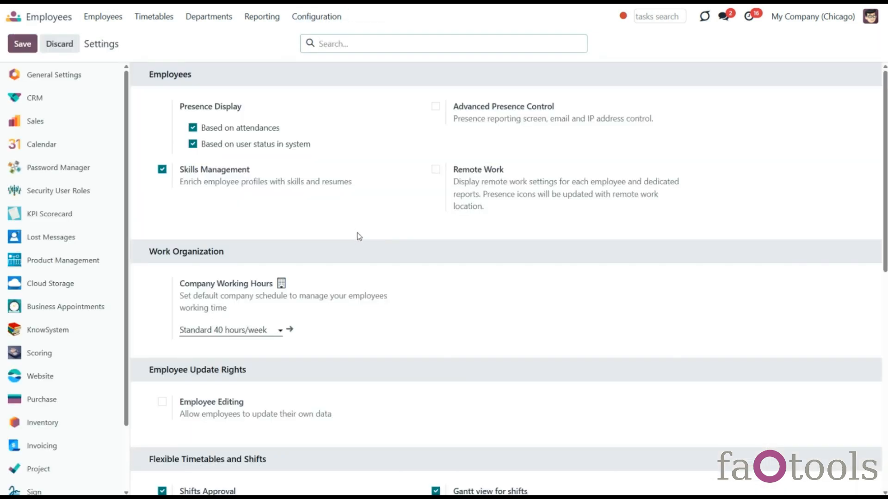
pyautogui.scroll(-5, 363, 296)
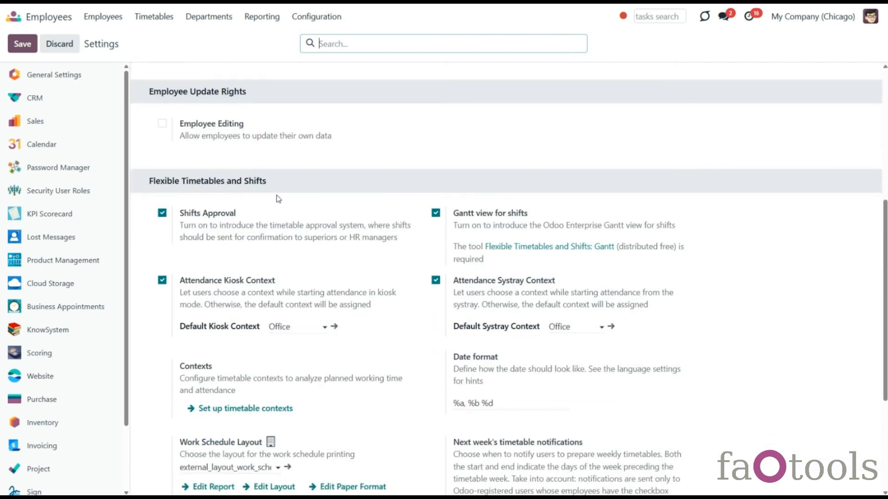
pyautogui.scroll(-2, 327, 271)
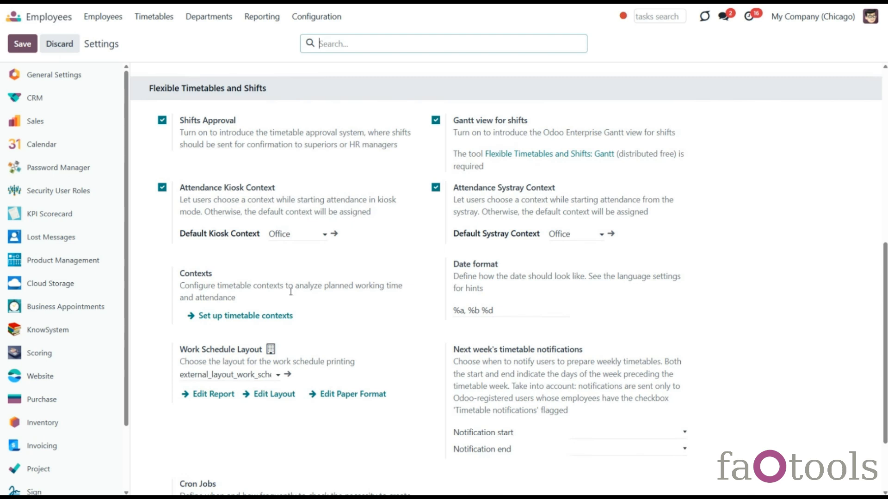
pyautogui.scroll(-1, 268, 324)
# - Open the timetable contexts and create a context named Office West with "Do not show if empty" enabled and Default left off
pyautogui.click(226, 271)
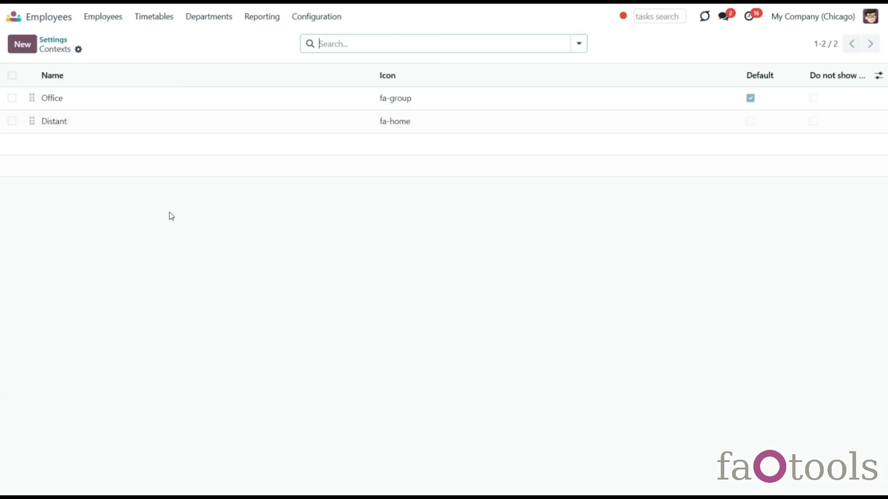
pyautogui.click(22, 45)
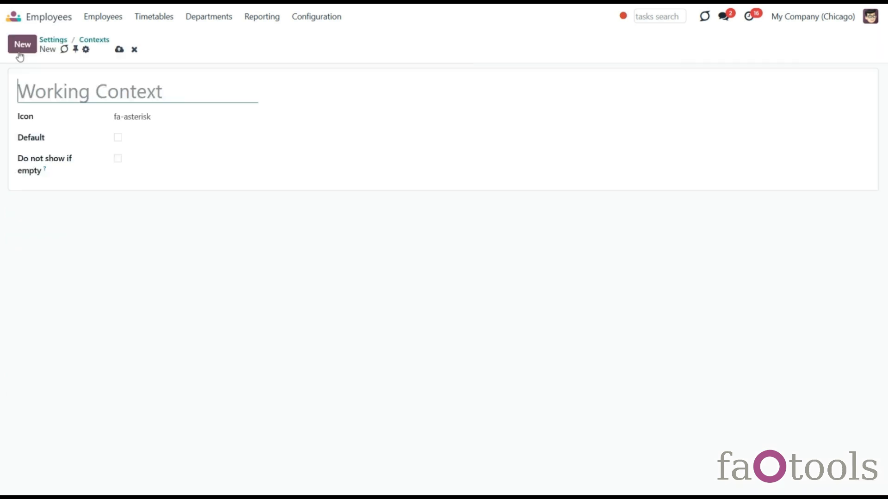
pyautogui.write('Office ')
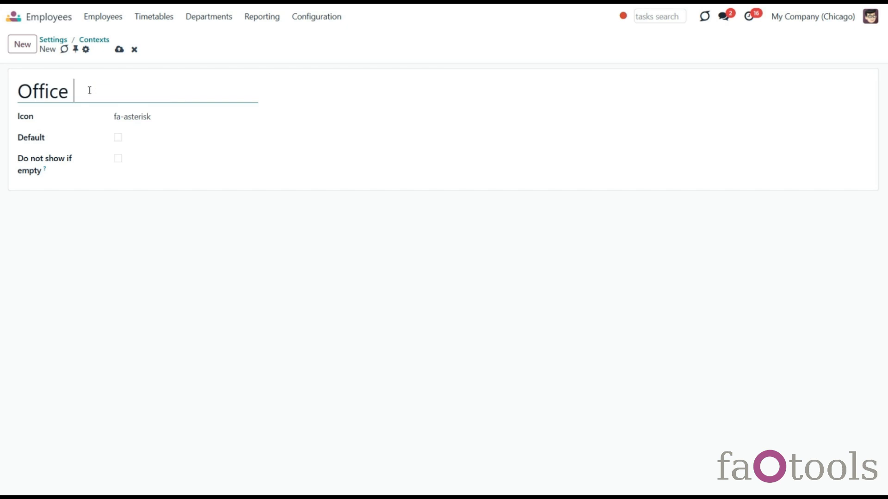
pyautogui.write('West')
pyautogui.click(159, 192)
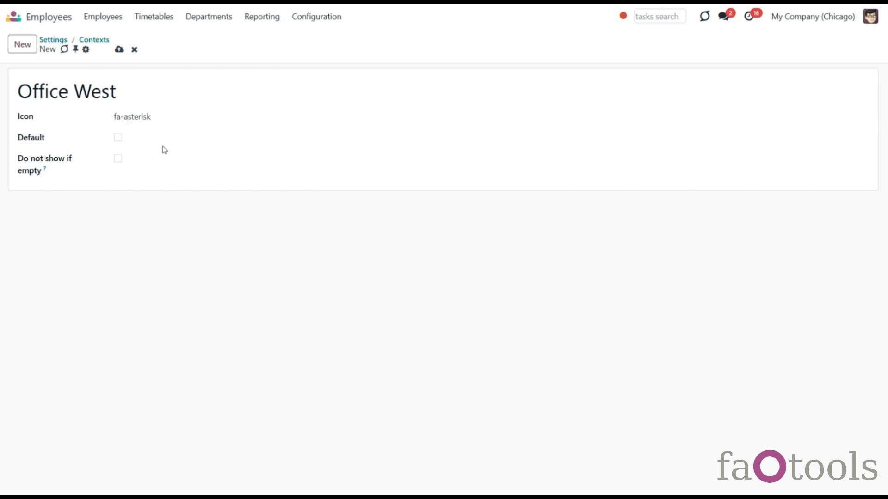
pyautogui.click(118, 138)
pyautogui.click(118, 140)
pyautogui.click(118, 160)
pyautogui.click(120, 49)
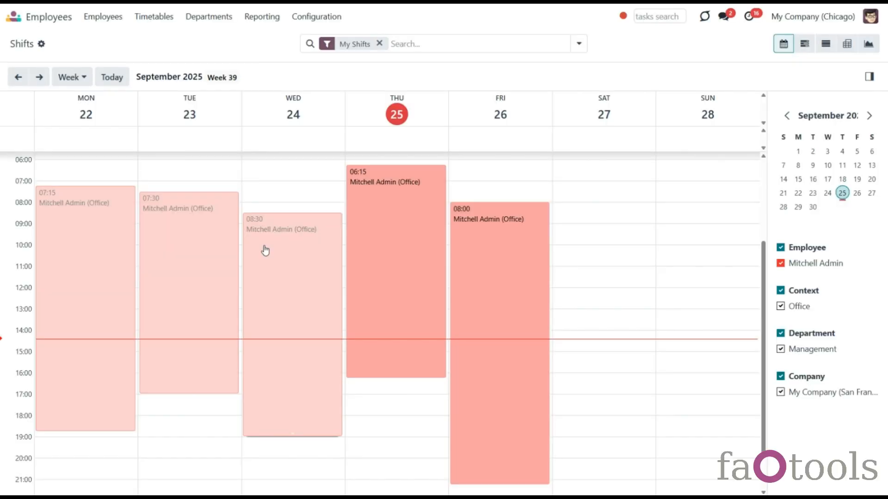
# - Go to the timetables list and clear the This Week filter to include other weeks
pyautogui.click(159, 21)
pyautogui.click(174, 56)
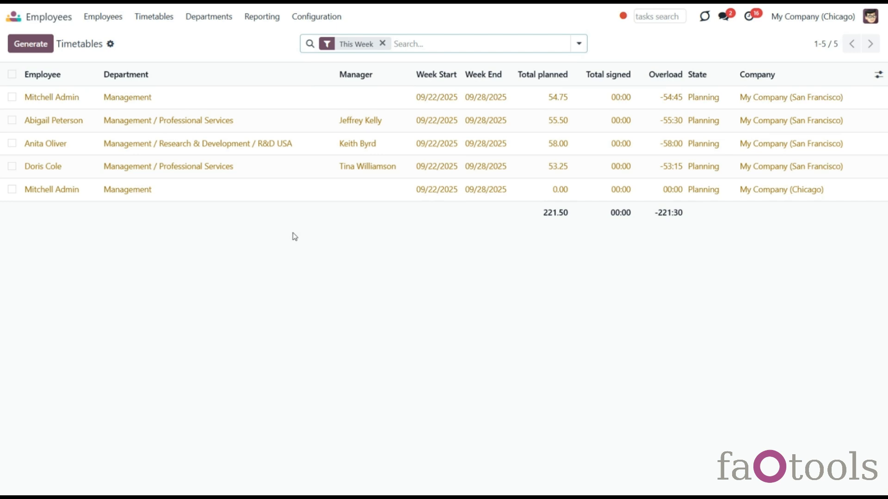
pyautogui.click(382, 43)
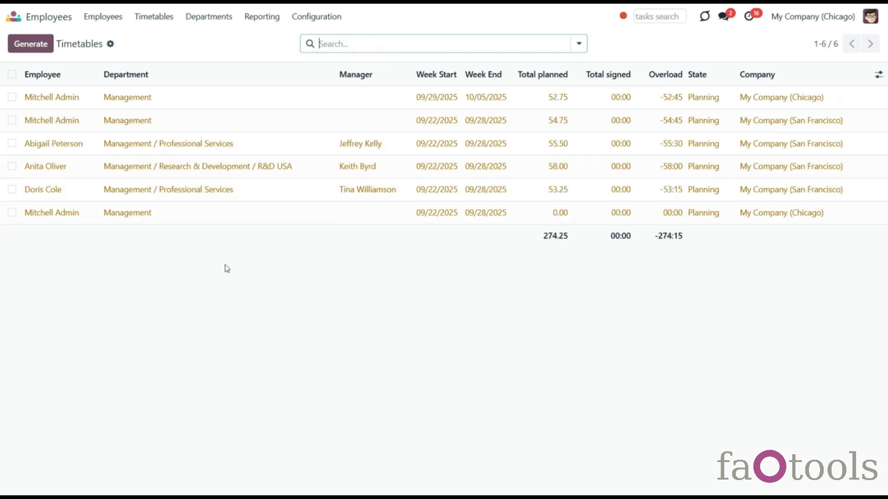
# - Open the My Company (Chicago) timetable for 09/29/2025 to 10/05/2025 and examine its planned, signed and overload hours by context
pyautogui.click(132, 98)
pyautogui.scroll(-3, 245, 289)
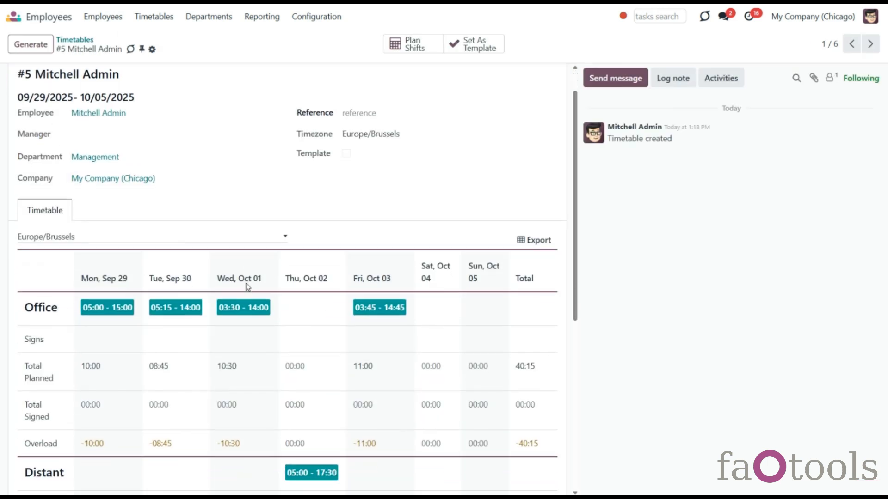
pyautogui.scroll(-5, 248, 287)
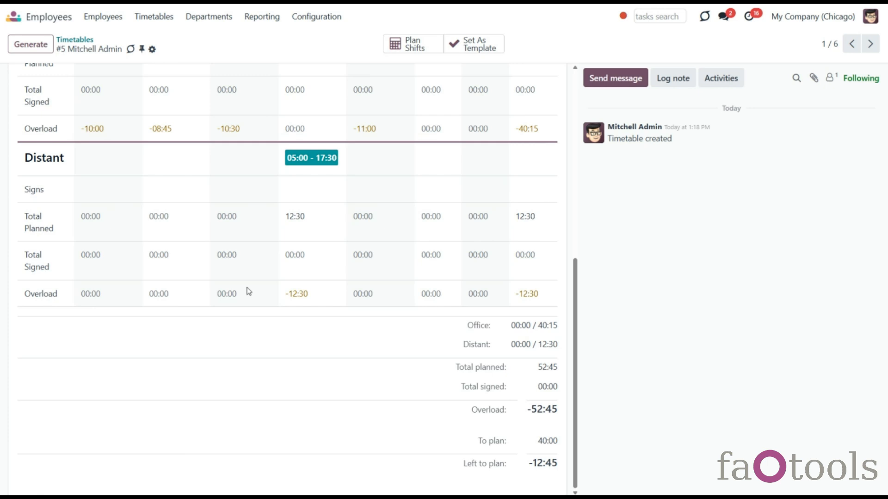
pyautogui.scroll(1, 249, 290)
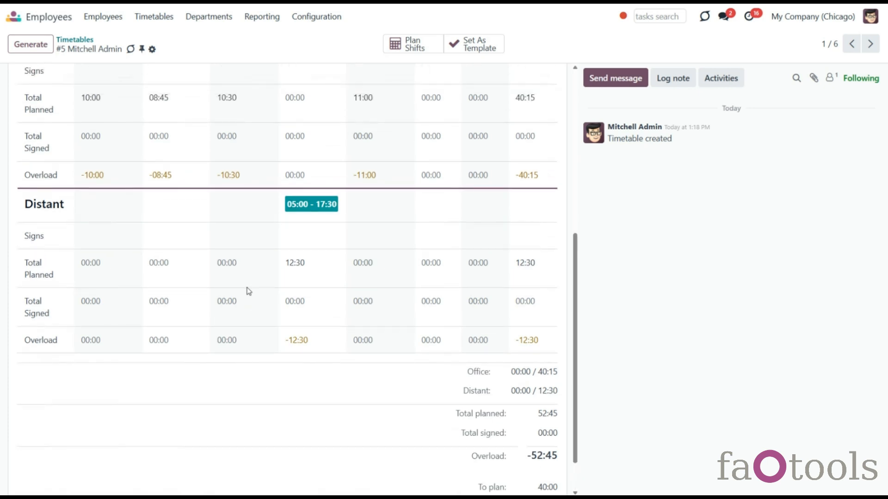
# - Return to the timetables list, open the R&D USA employee's 09/22/2025 to 09/28/2025 timetable and examine its context totals and hours left to plan
pyautogui.scroll(4, 249, 291)
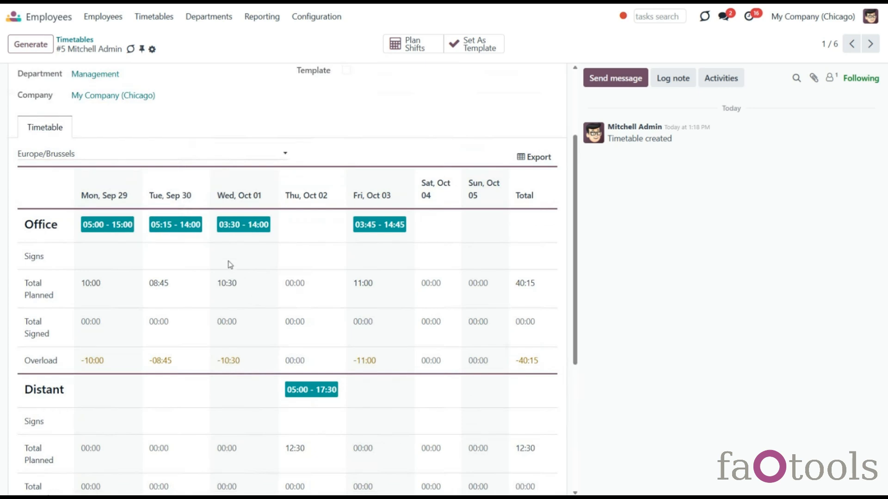
pyautogui.click(77, 39)
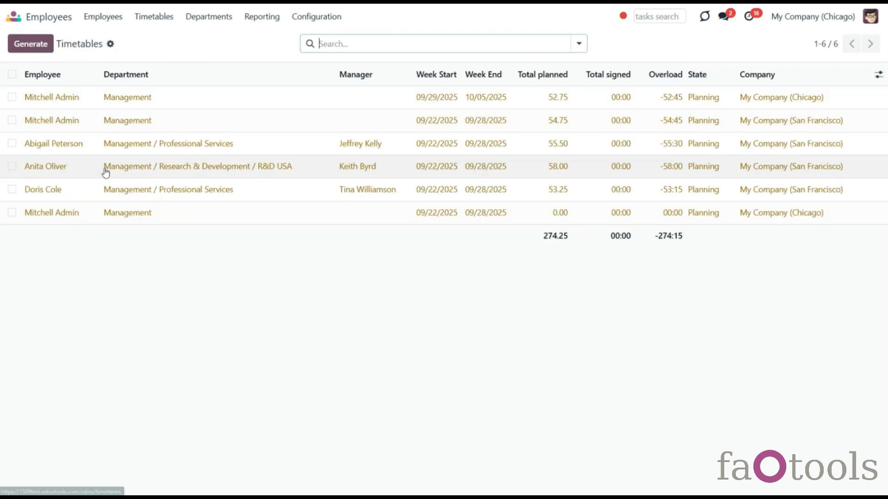
pyautogui.click(105, 174)
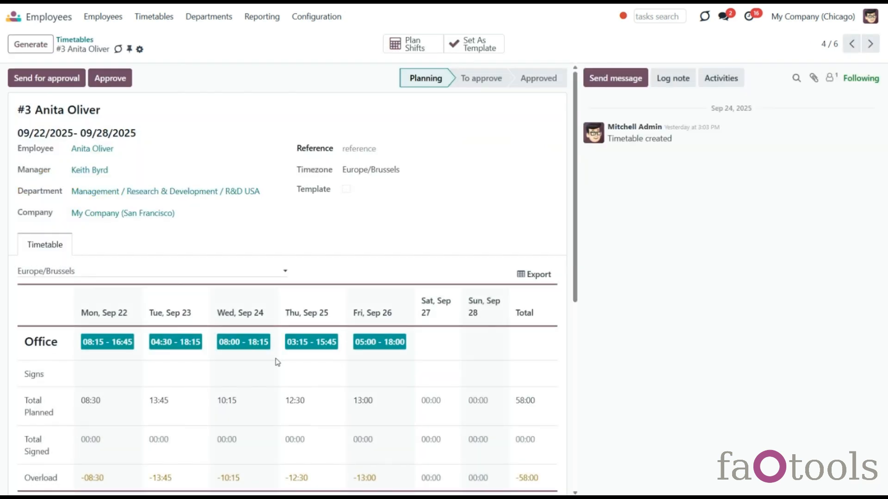
pyautogui.scroll(-7, 380, 271)
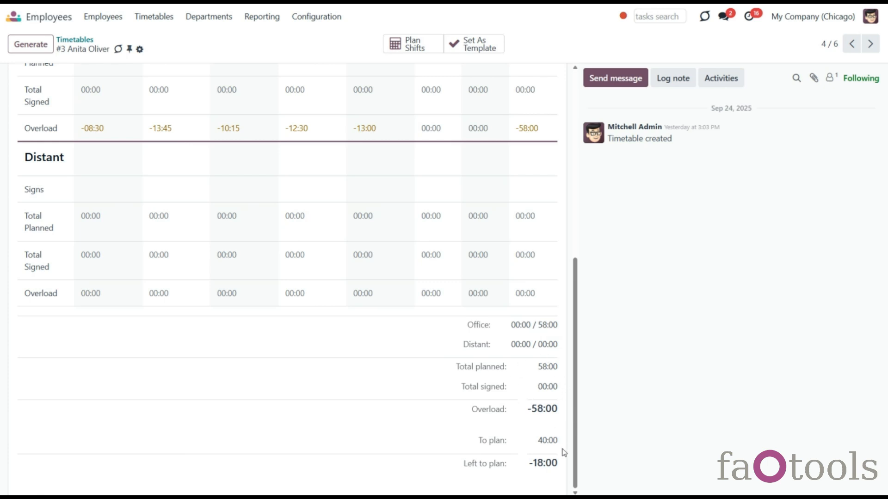
pyautogui.scroll(6, 561, 446)
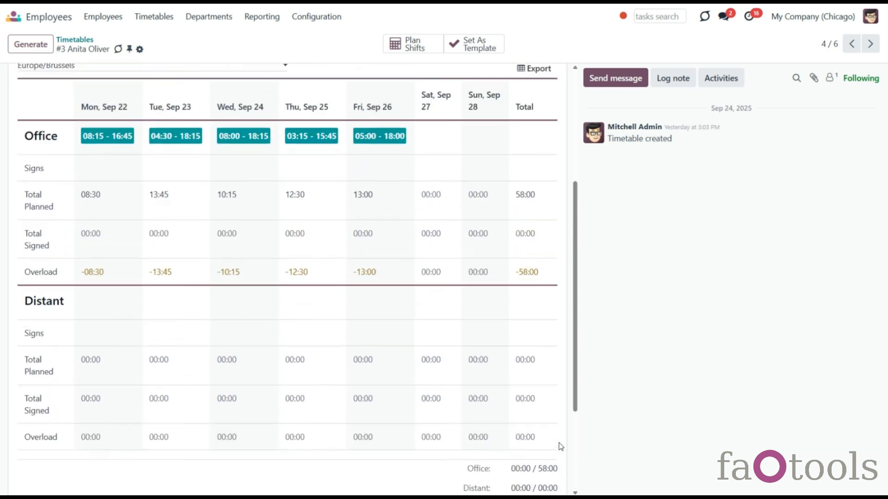
# - Open the first consultant's employee record and examine Hours to plan in the Flexible Timetables section of the work information
pyautogui.click(102, 18)
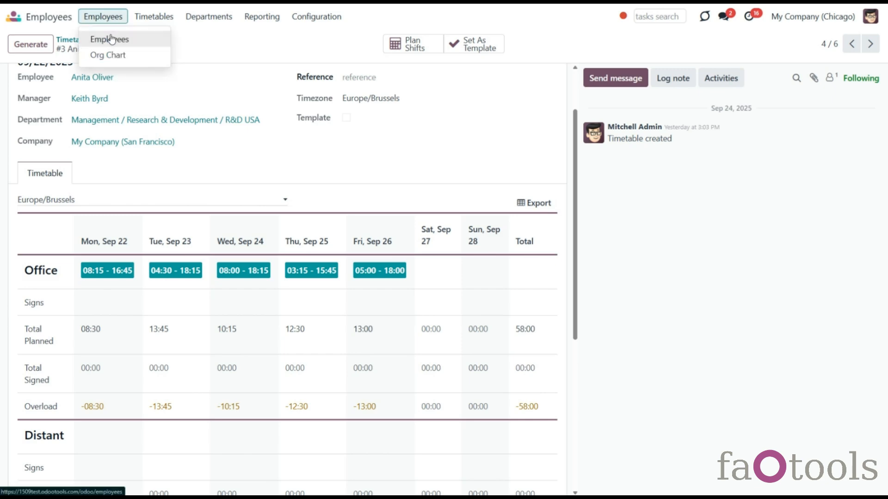
pyautogui.click(110, 40)
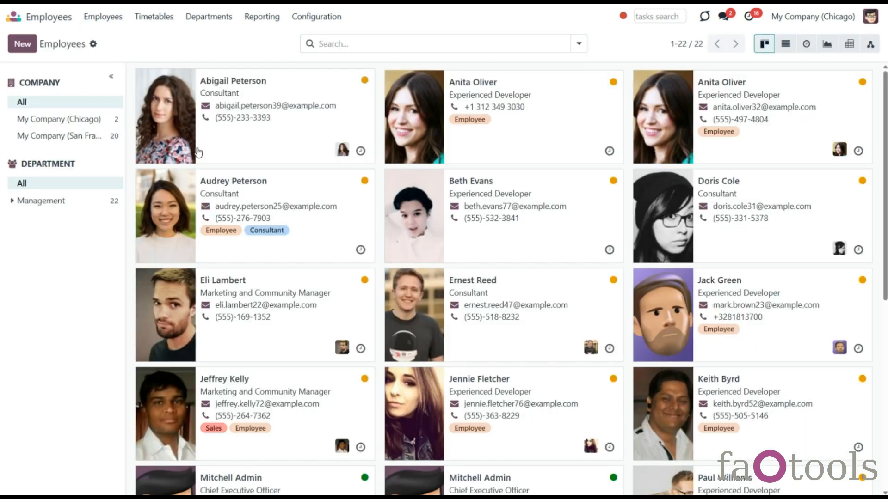
pyautogui.click(200, 164)
pyautogui.click(137, 351)
pyautogui.scroll(-6, 137, 368)
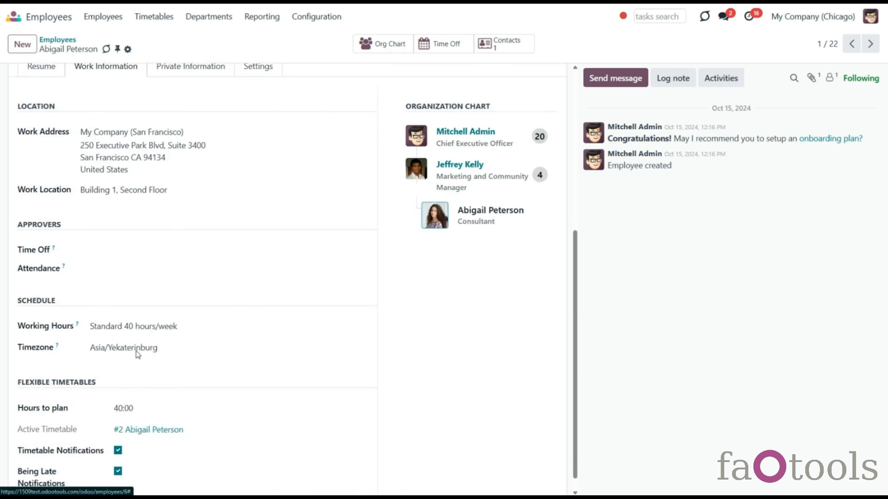
pyautogui.click(138, 391)
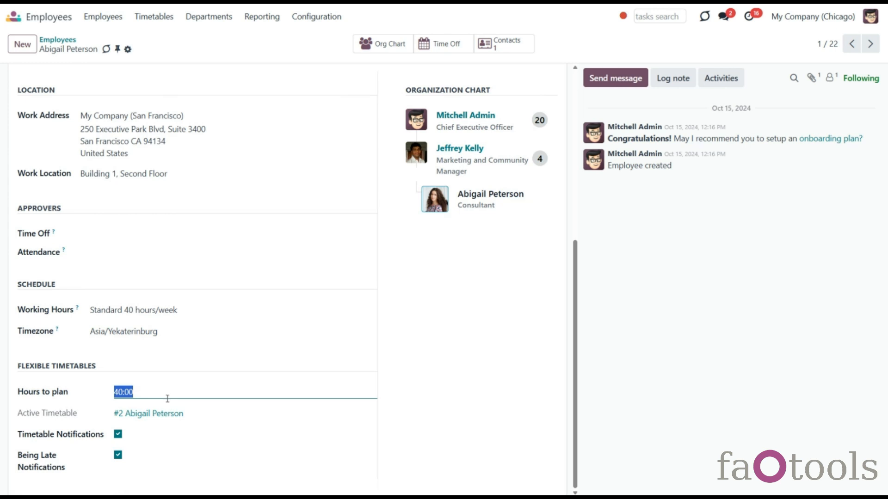
# - Go back to the timetables list and clear the This Week filter to include other weeks
pyautogui.click(149, 16)
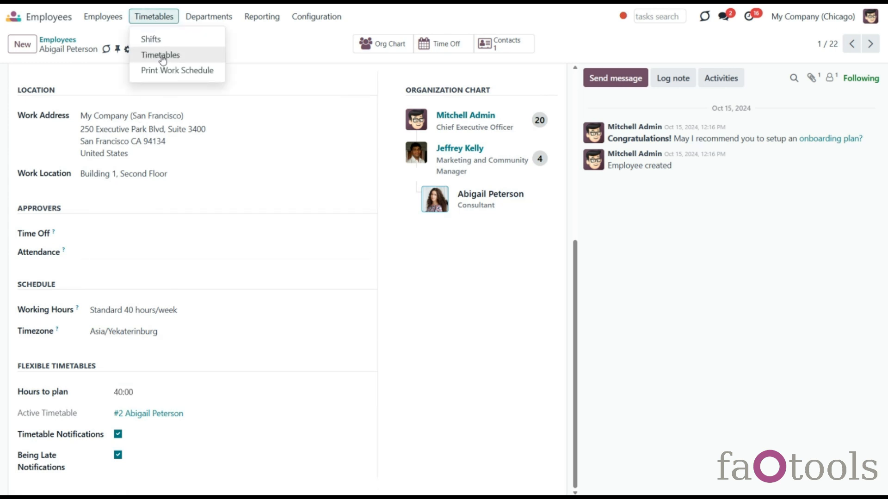
pyautogui.click(158, 54)
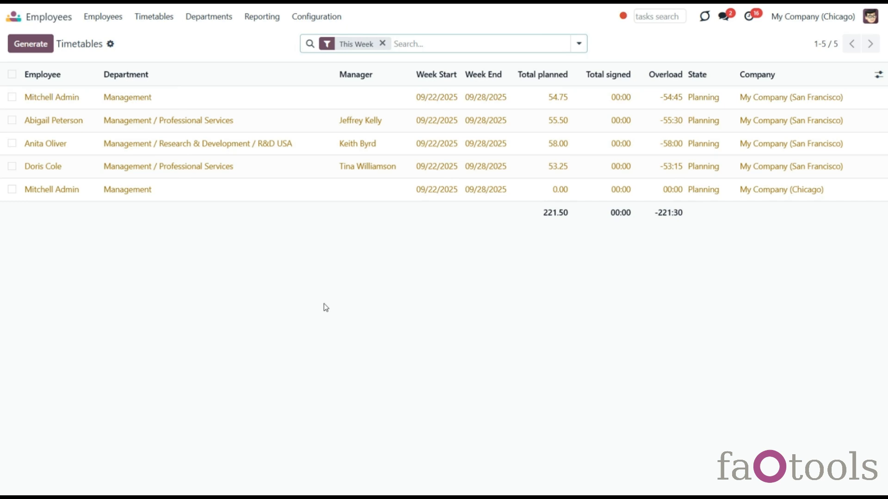
pyautogui.click(382, 43)
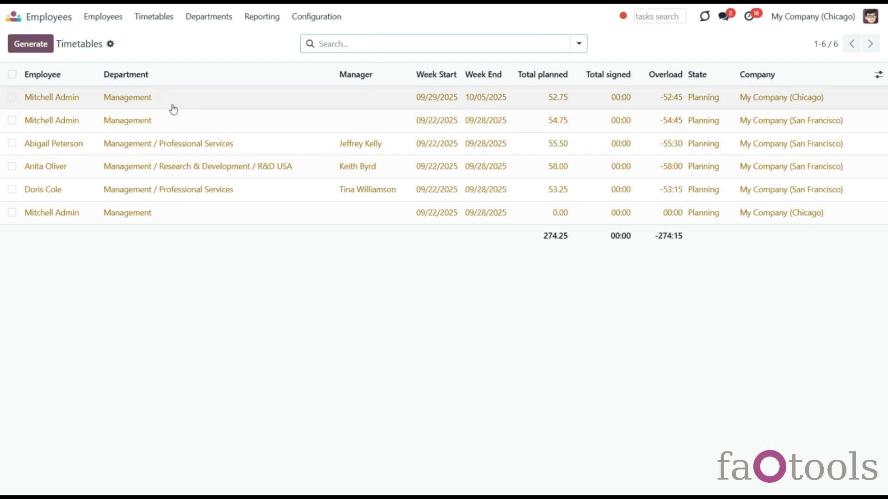
# - Open the My Company (Chicago) timetable for 09/29/2025 to 10/05/2025 and save a reference made of Manager plus the employee's first name
pyautogui.click(233, 106)
pyautogui.click(417, 150)
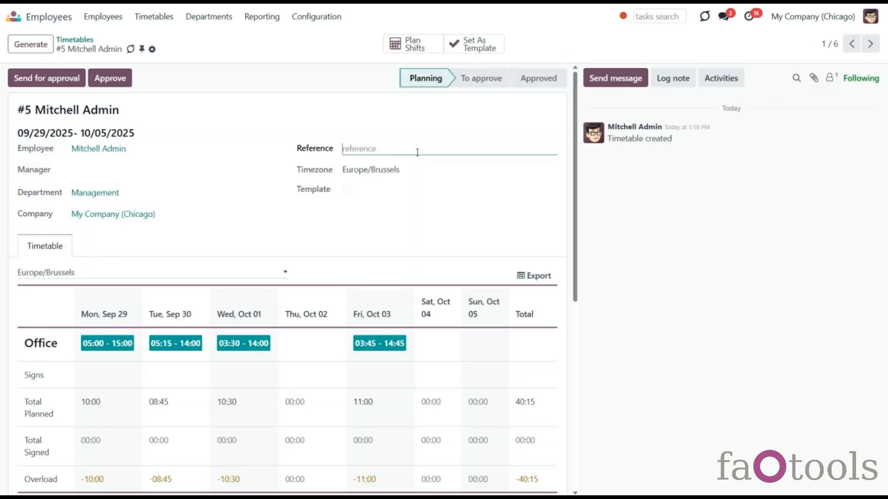
pyautogui.write('Manager Mitchell')
pyautogui.click(171, 49)
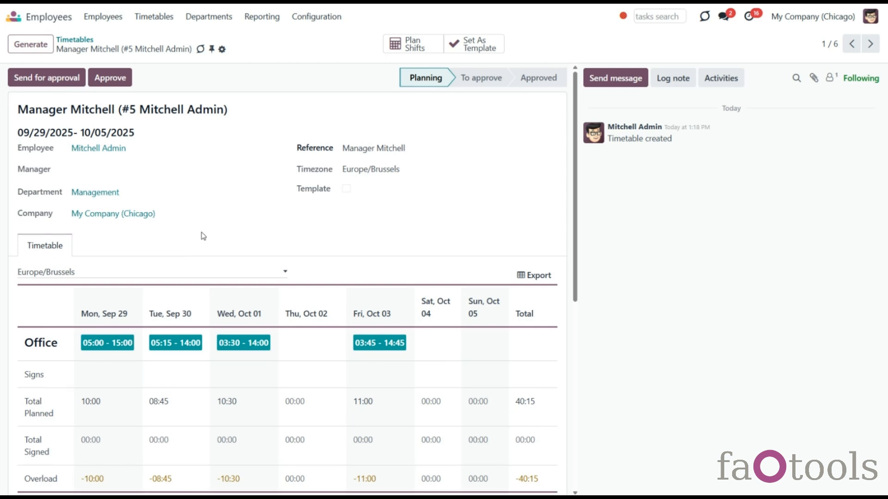
# - Open the Employees settings and examine the Date format option under Flexible Timetables and Shifts
pyautogui.scroll(-2, 204, 236)
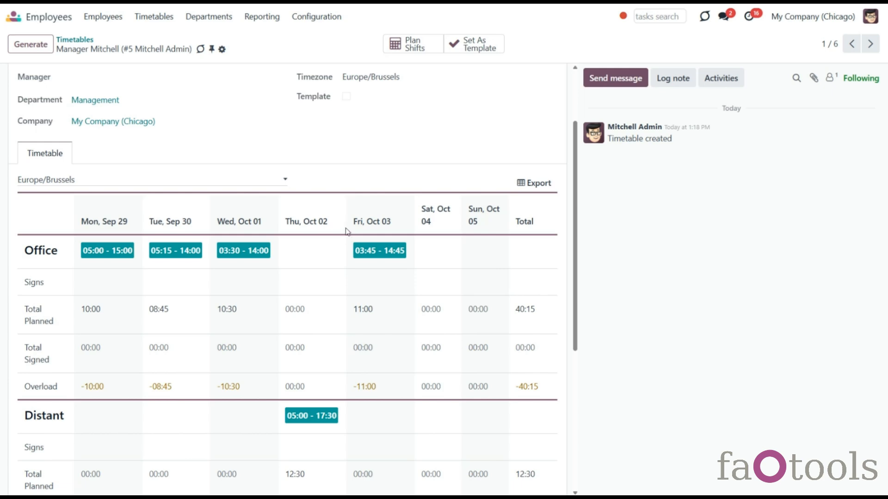
pyautogui.click(316, 17)
pyautogui.click(309, 38)
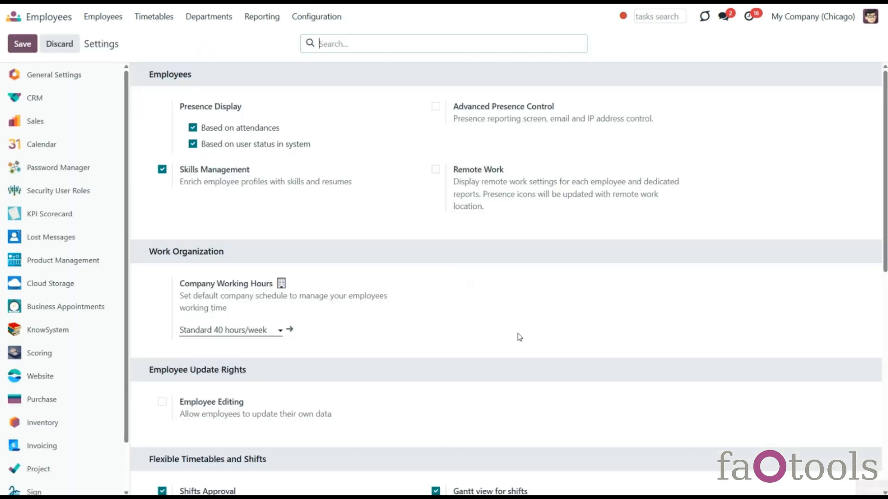
pyautogui.scroll(-7, 525, 339)
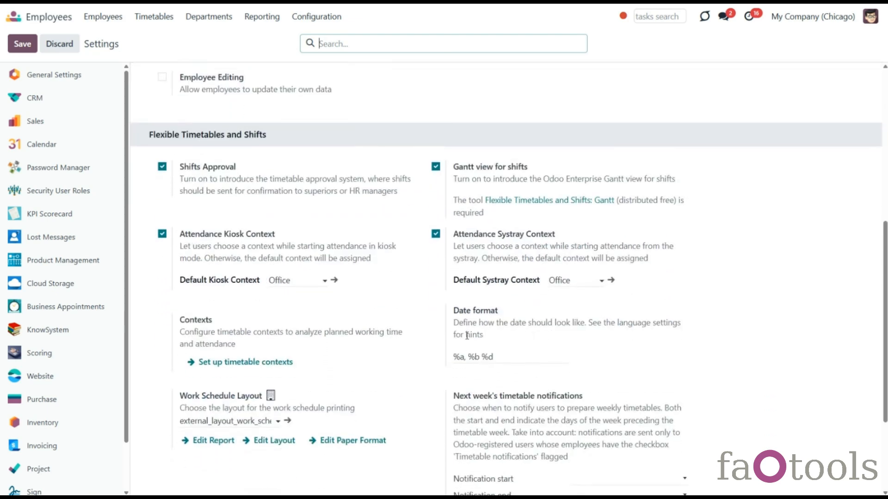
pyautogui.moveTo(451, 358); pyautogui.dragTo(552, 356)
pyautogui.click(550, 355)
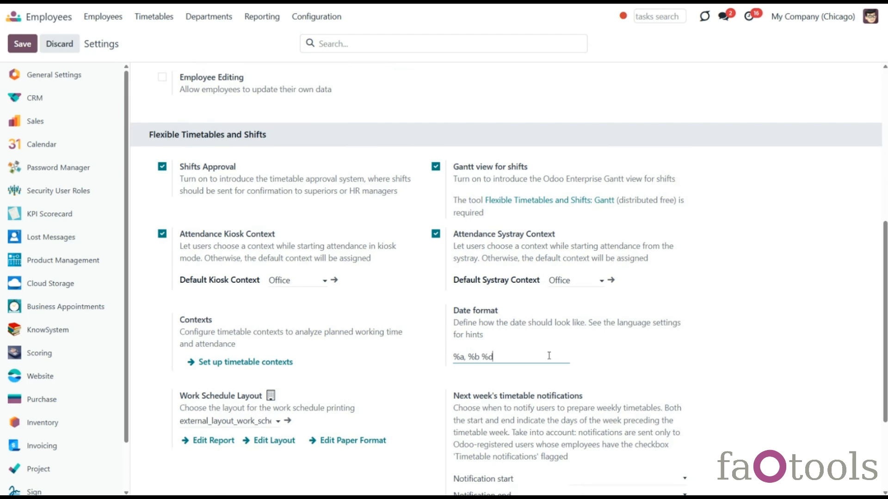
# - Activate the developer mode in General Settings, then open the installed language from the languages management
pyautogui.click(79, 81)
pyautogui.scroll(-15, 464, 303)
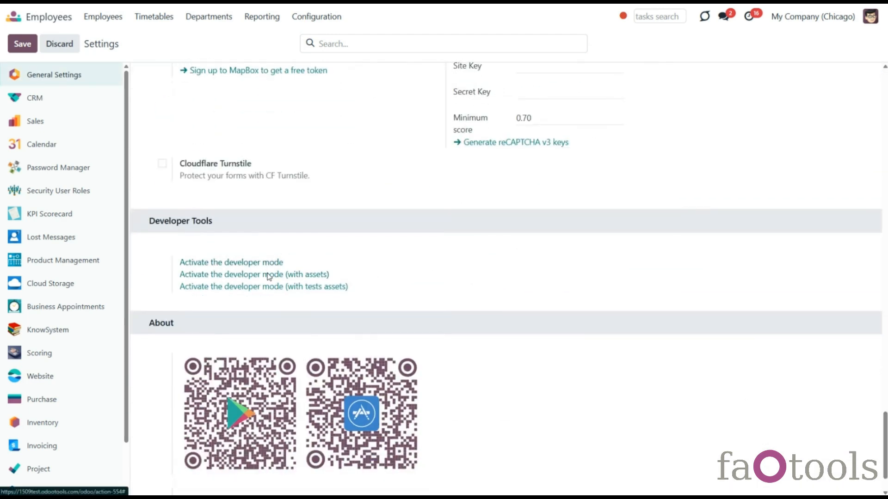
pyautogui.click(270, 261)
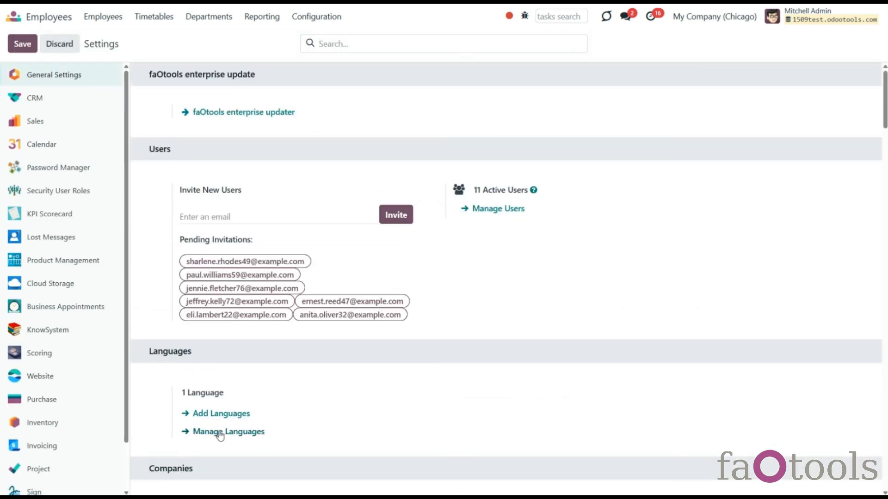
pyautogui.click(220, 432)
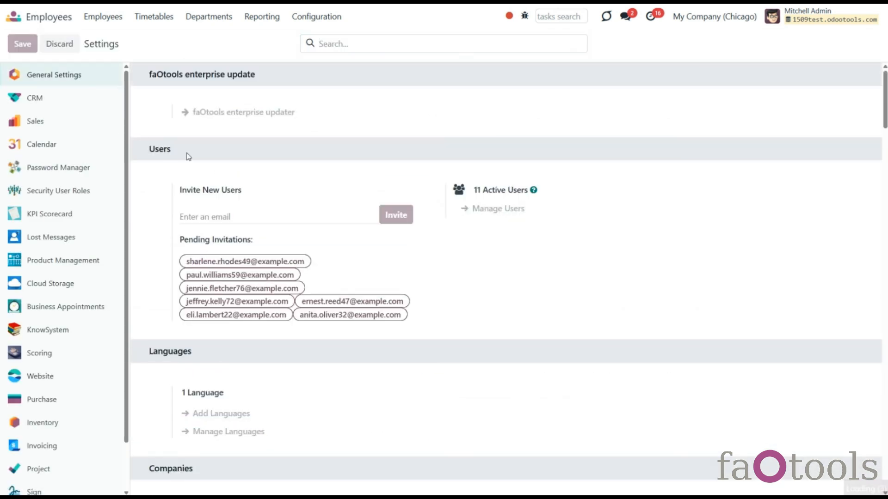
pyautogui.click(169, 110)
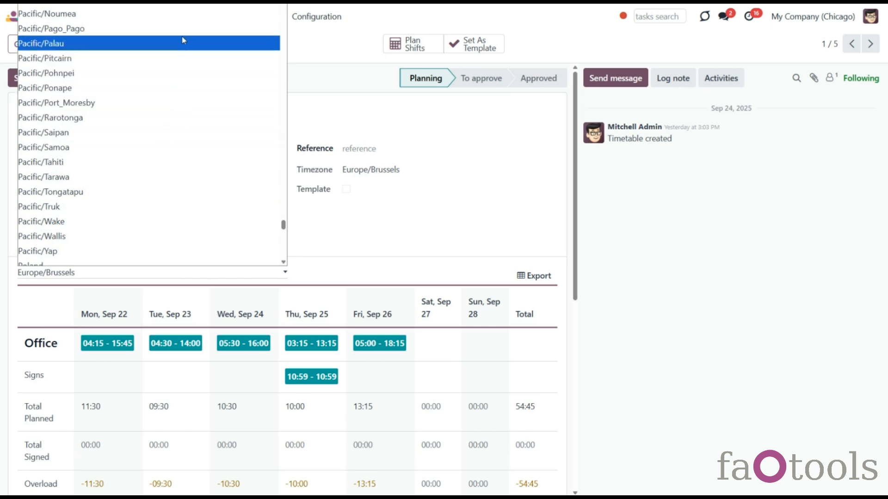
# - Display the #1 timetable for 09/22/2025 to 09/28/2025 in the Etc/GMT+2 timezone
pyautogui.scroll(-10, 186, 42)
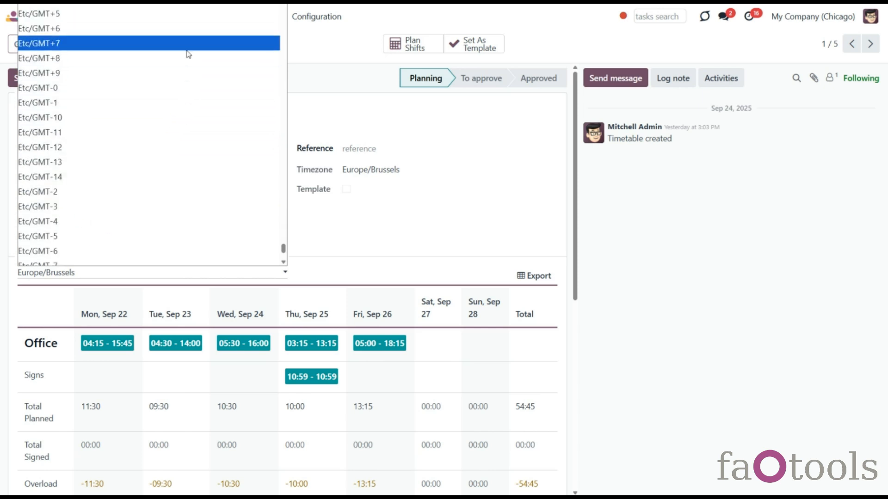
pyautogui.click(188, 43)
pyautogui.click(198, 272)
pyautogui.click(165, 186)
# - Export the #1 timetable as an .xlsx spreadsheet and open the downloaded file
pyautogui.scroll(-6, 418, 402)
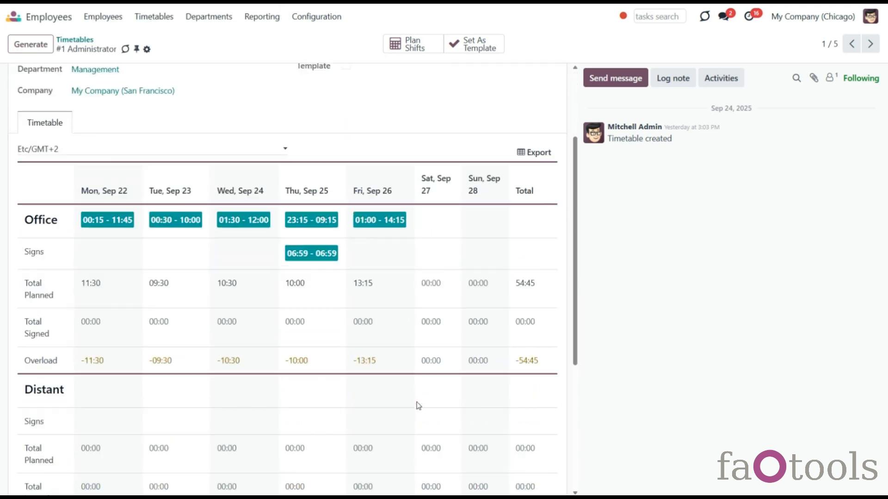
pyautogui.scroll(5, 418, 396)
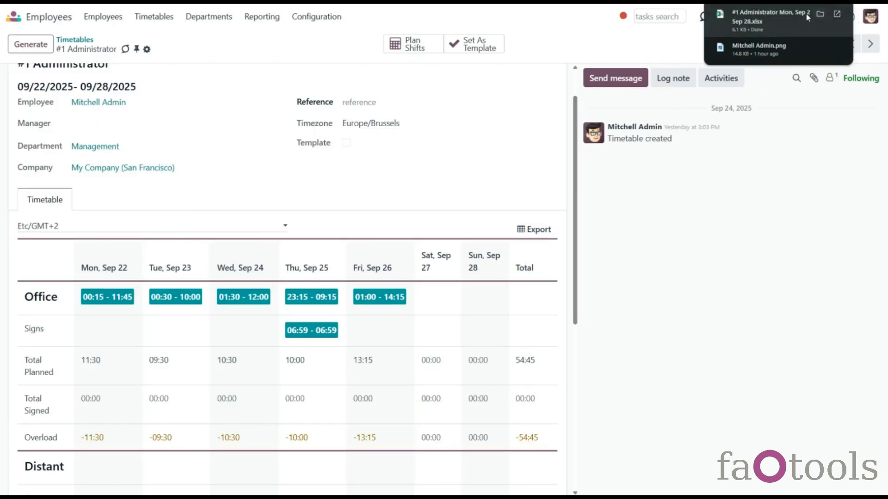
pyautogui.click(781, 15)
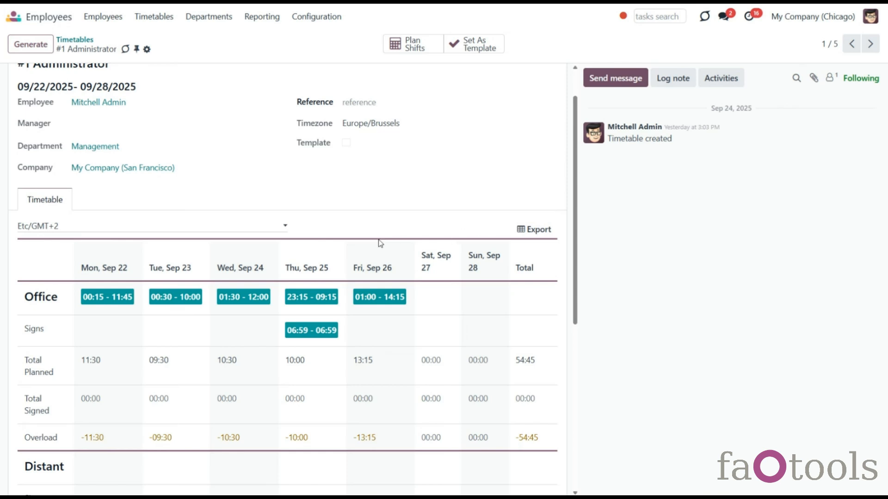
# - Examine the Office and Distant sections of the #1 timetable, then those and the totals of the following timetable
pyautogui.scroll(-1, 380, 243)
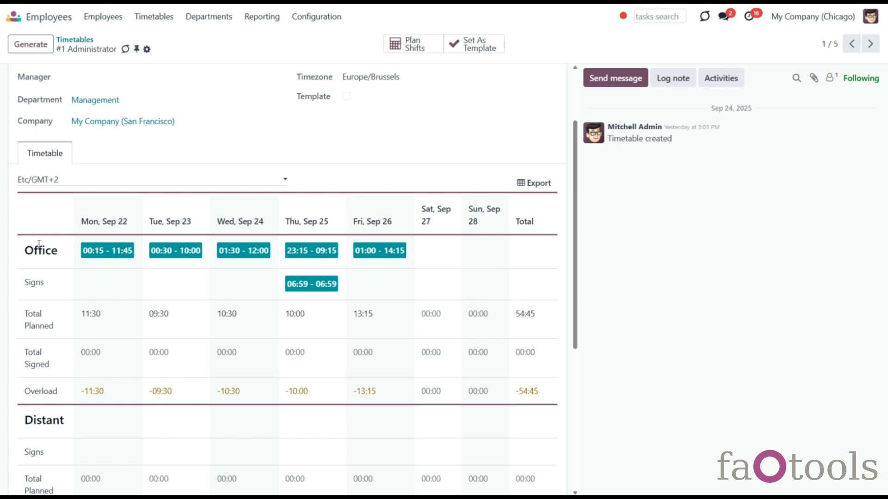
pyautogui.scroll(-3, 26, 309)
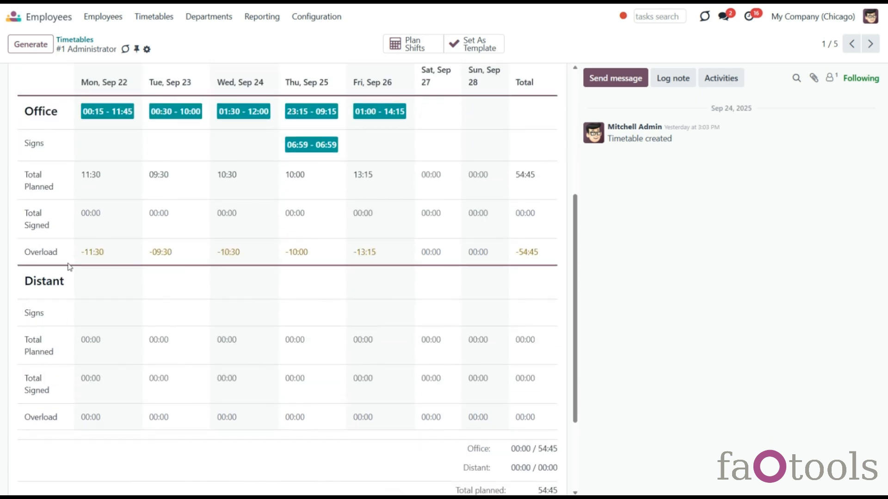
pyautogui.click(870, 42)
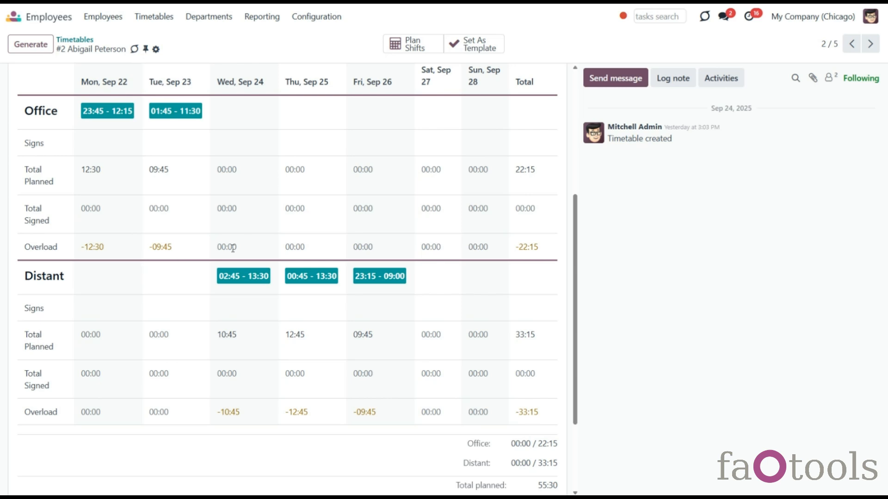
pyautogui.scroll(-1, 178, 258)
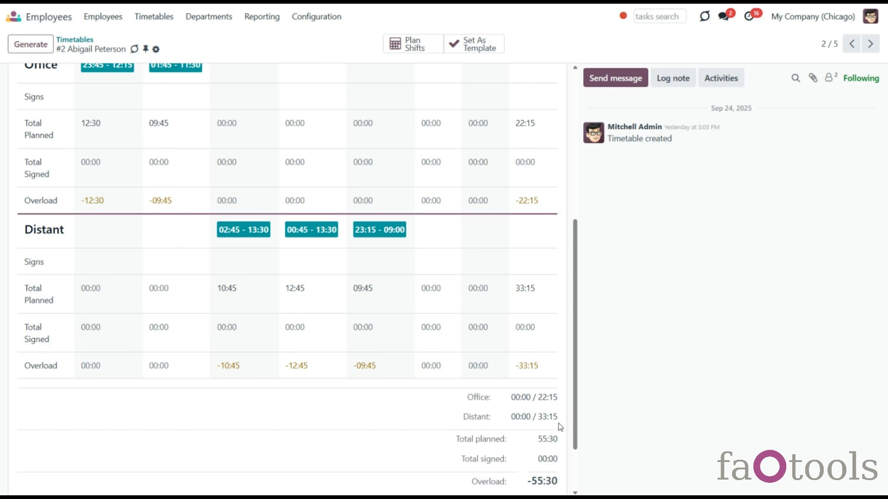
# - Open the consultant's employee record again and examine the Flexible Timetables values in the work information
pyautogui.click(147, 19)
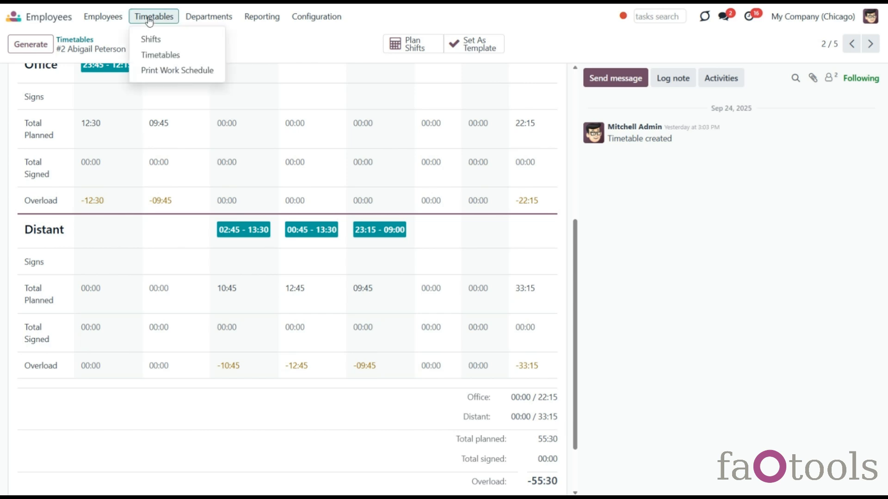
pyautogui.click(120, 38)
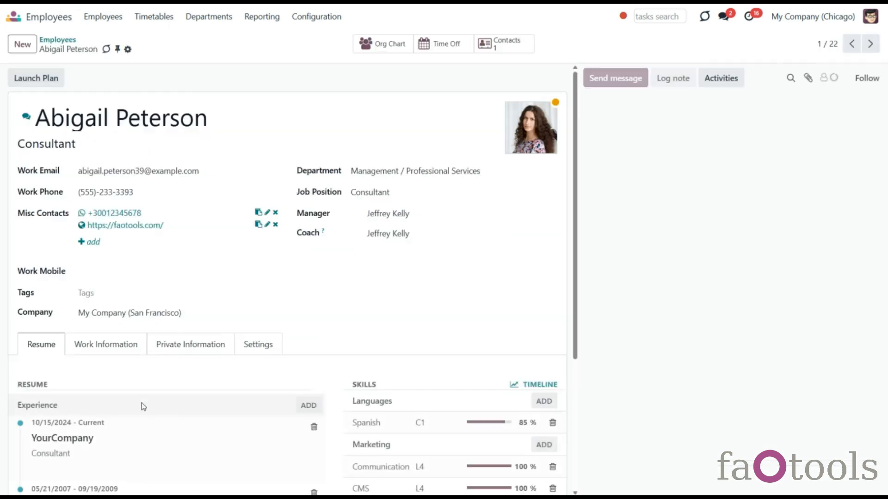
pyautogui.click(117, 346)
pyautogui.scroll(-5, 127, 365)
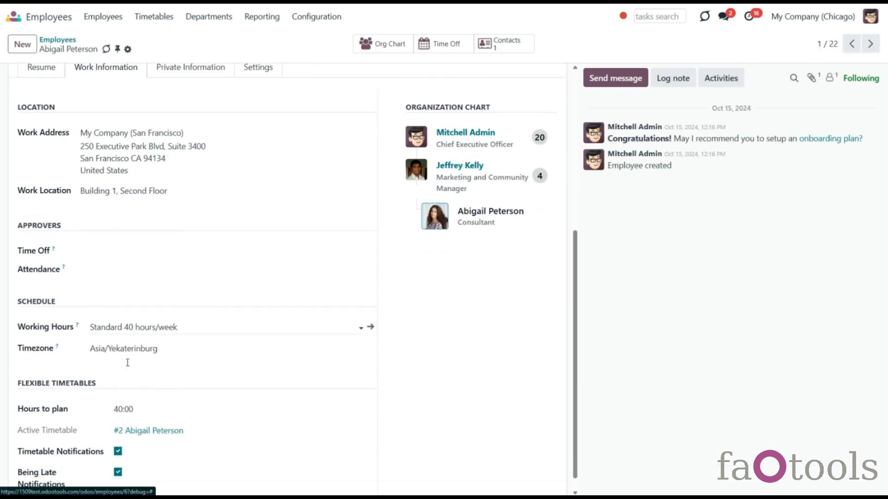
pyautogui.click(137, 416)
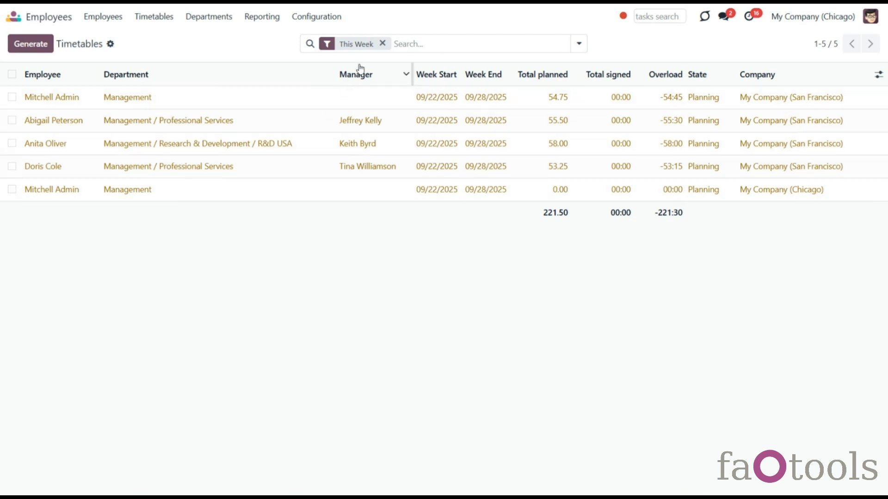
# - Remove the This Week filter from the timetables list to show timetables of all weeks
pyautogui.click(382, 43)
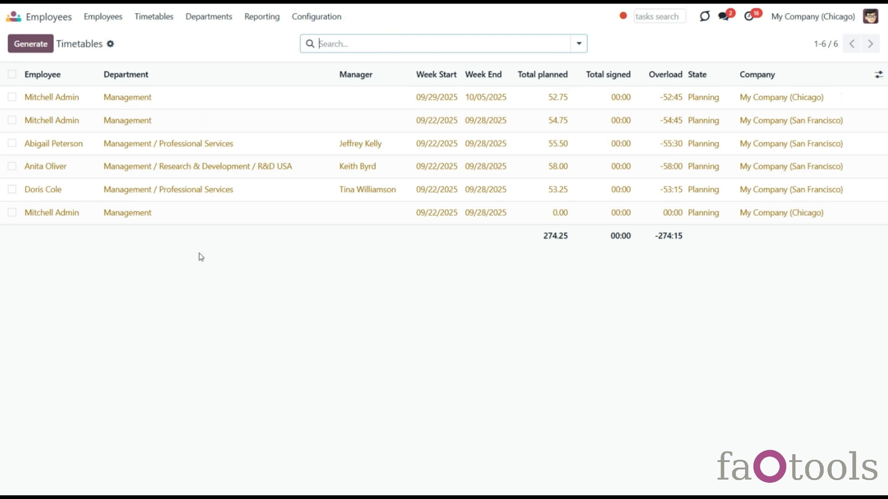
# - Toggle the template status of the #3 timetable, and set the #1 timetable as a template
pyautogui.click(69, 172)
pyautogui.click(489, 48)
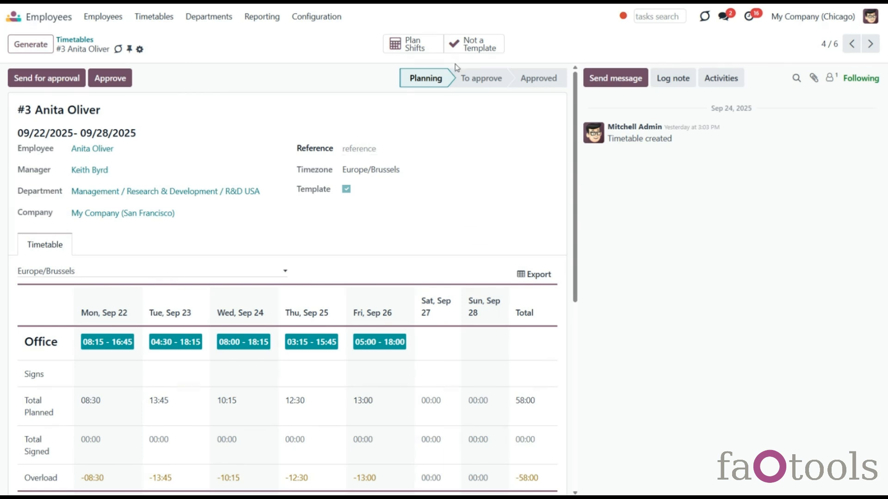
pyautogui.click(464, 46)
pyautogui.click(452, 48)
pyautogui.click(75, 41)
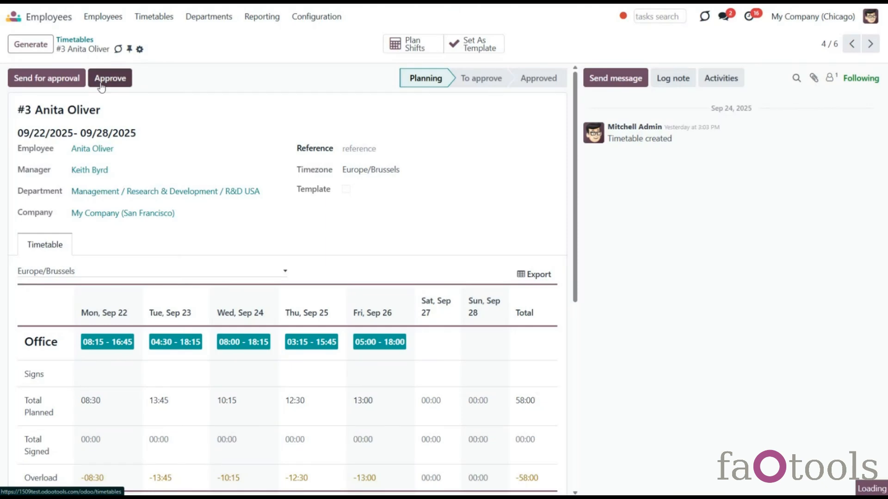
pyautogui.click(127, 123)
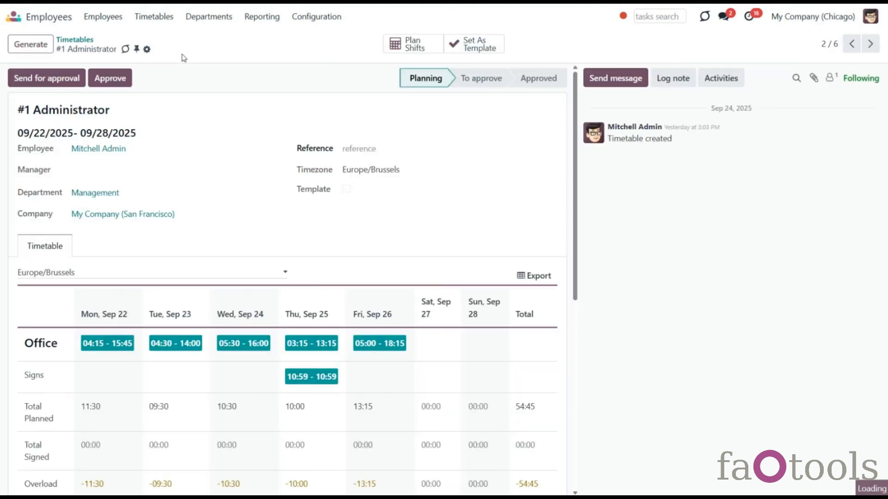
pyautogui.click(75, 41)
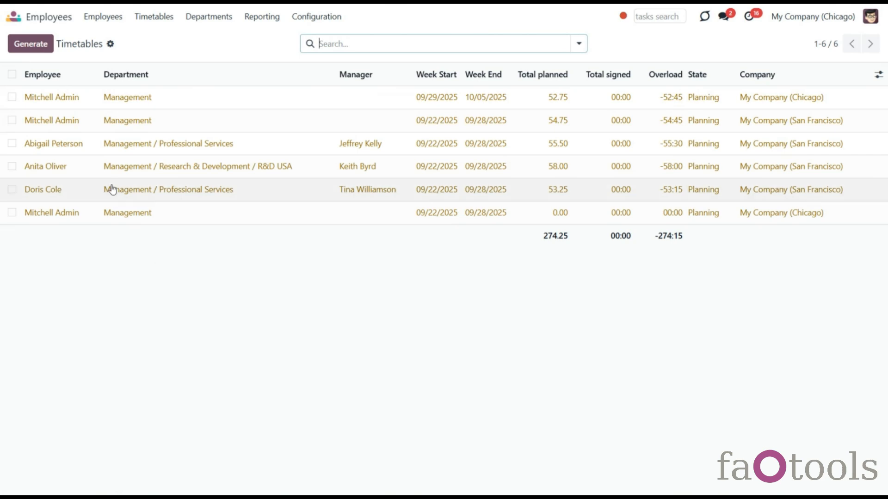
# - Start a new timetable for the administrator based on the #1 template, and review that template's shifts
pyautogui.click(43, 47)
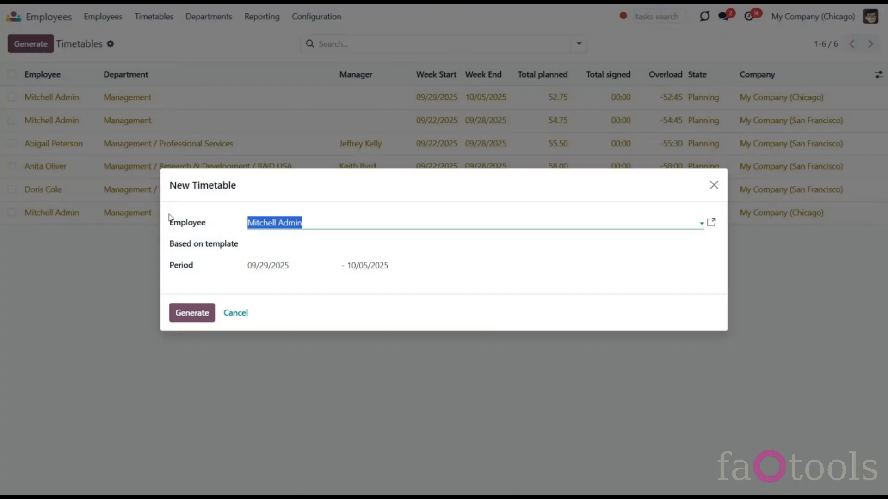
pyautogui.click(296, 244)
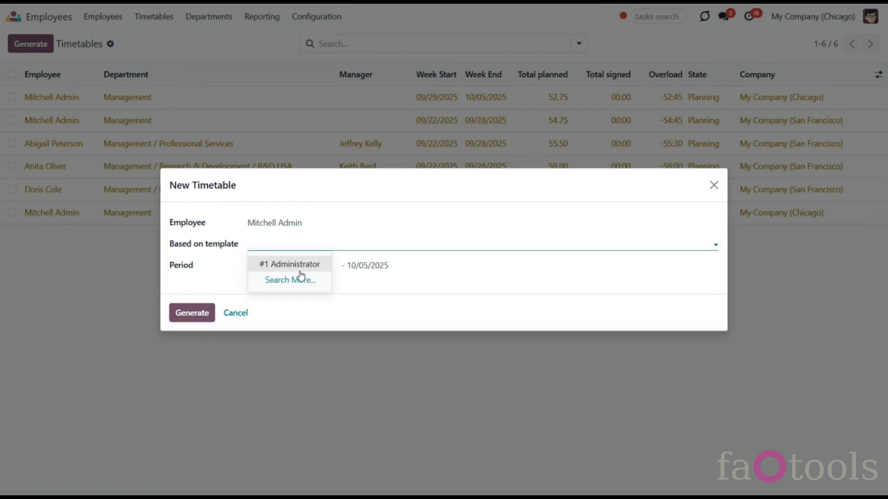
pyautogui.click(301, 270)
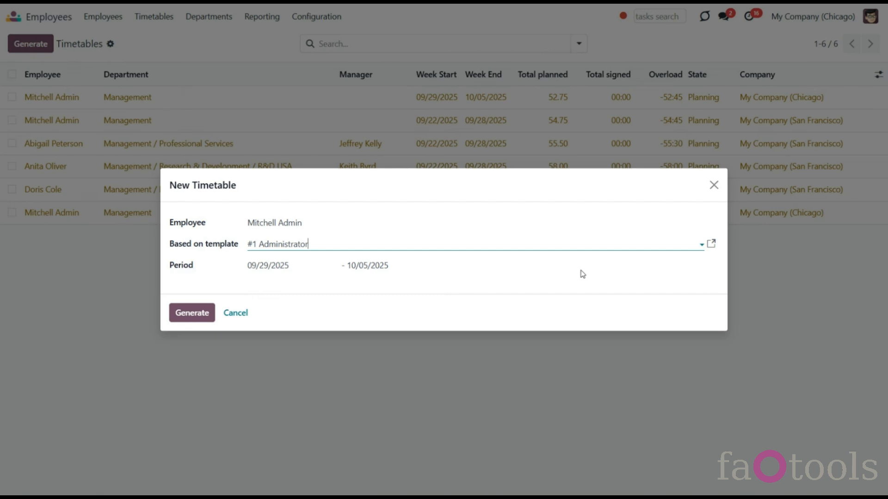
pyautogui.click(710, 247)
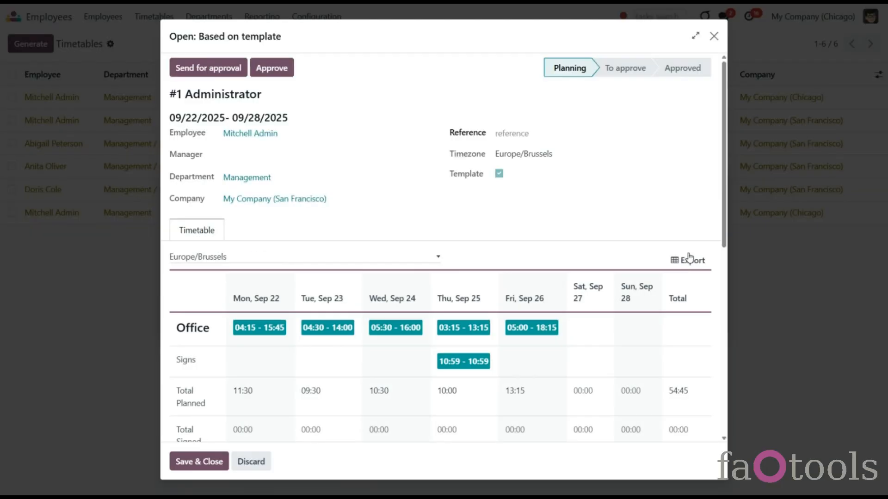
pyautogui.click(713, 36)
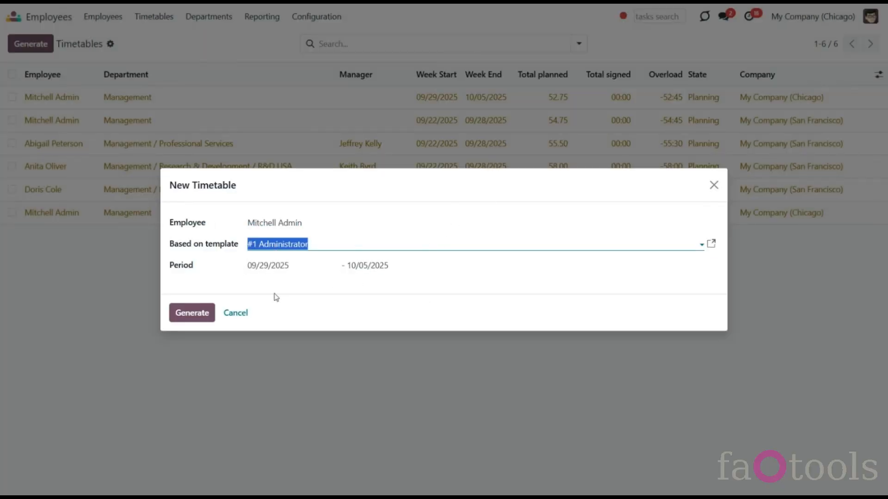
# - Set the new timetable's period to 10/06/2025 - 10/11/2025 and generate it
pyautogui.click(271, 270)
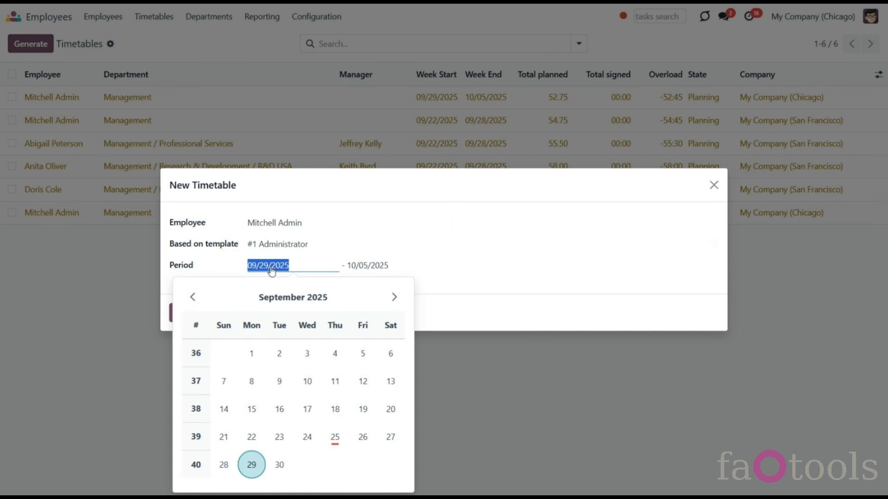
pyautogui.click(395, 298)
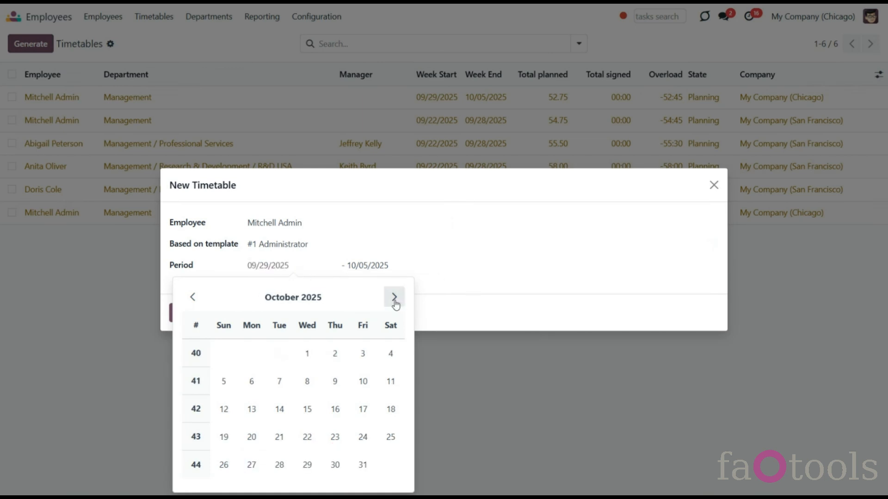
pyautogui.click(258, 386)
pyautogui.click(407, 270)
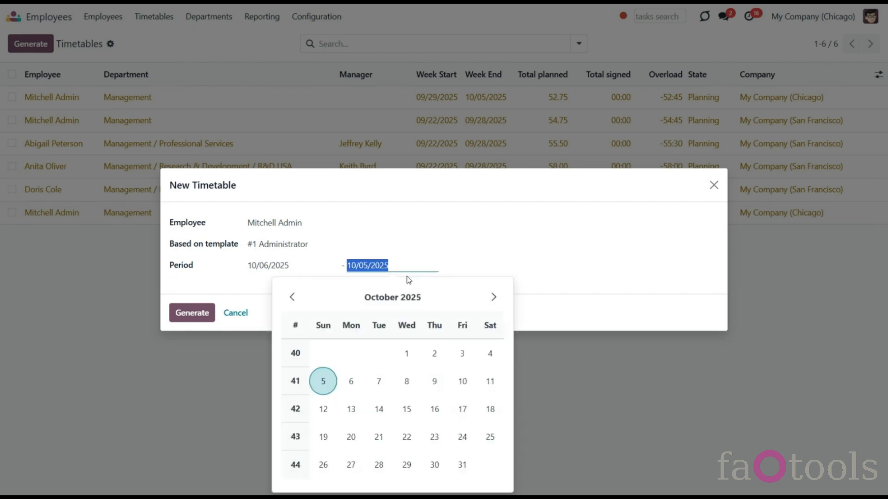
pyautogui.click(490, 382)
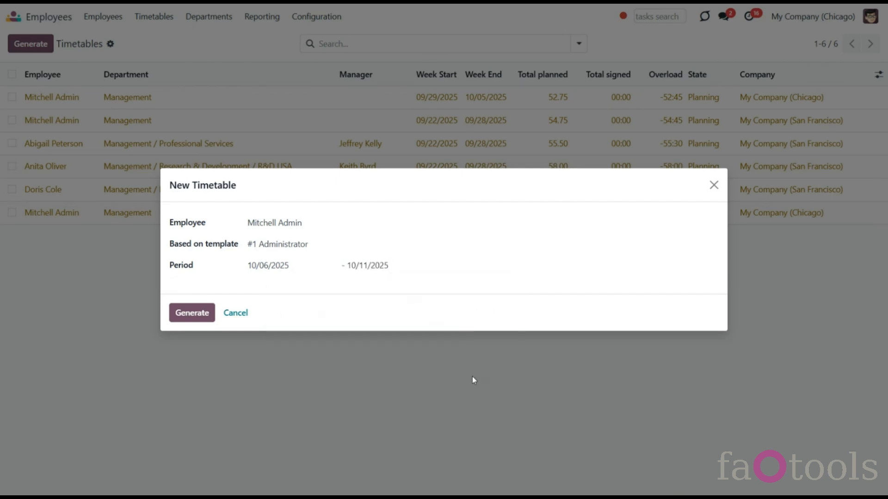
pyautogui.click(198, 315)
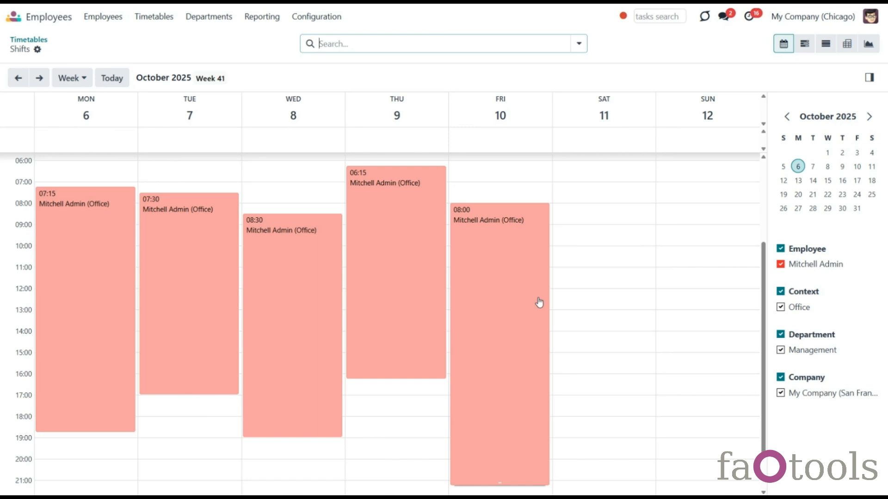
# - Generate a timetable for the R&D USA employee from the #3 template, covering 09/29/2025 to 10/05/2025
pyautogui.click(154, 16)
pyautogui.click(160, 55)
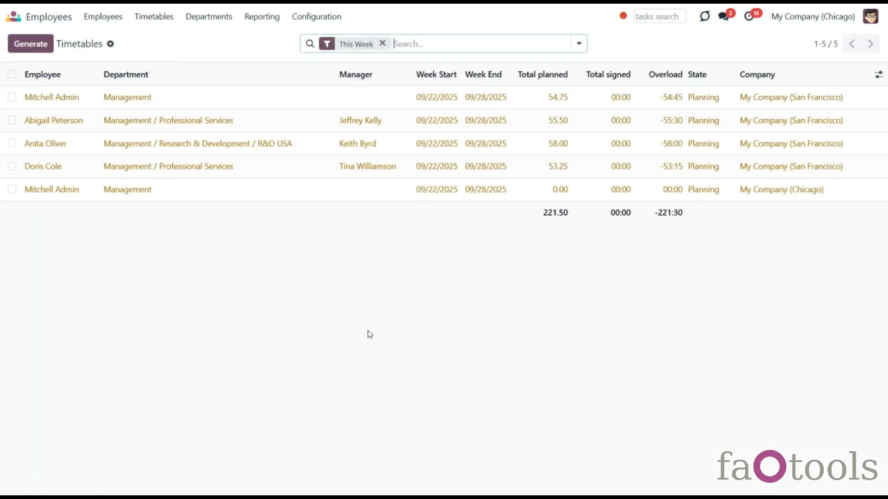
pyautogui.click(29, 44)
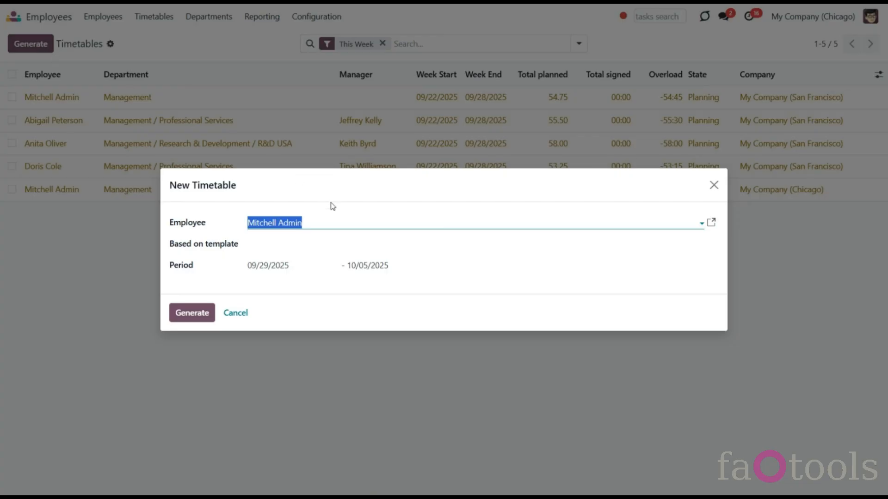
pyautogui.click(327, 221)
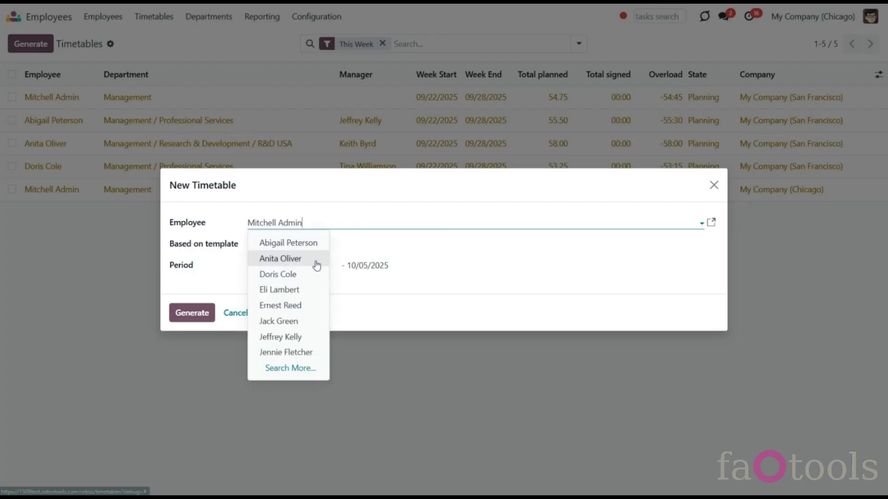
pyautogui.click(281, 258)
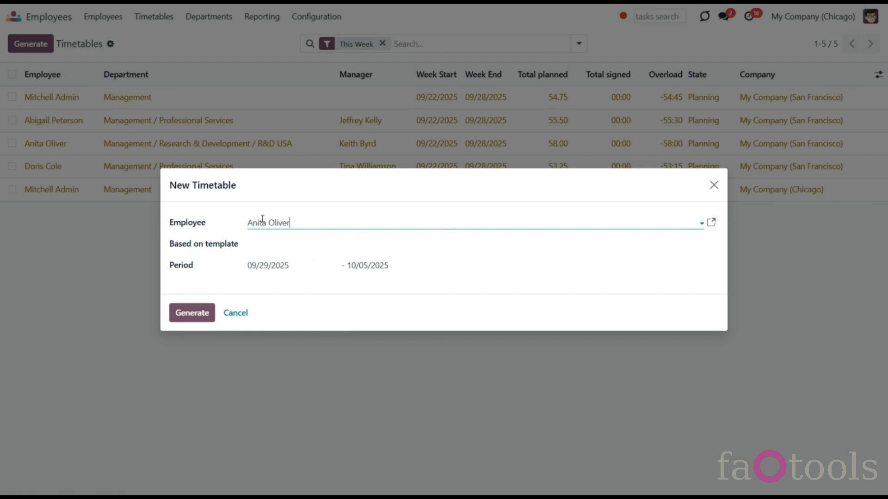
pyautogui.click(297, 246)
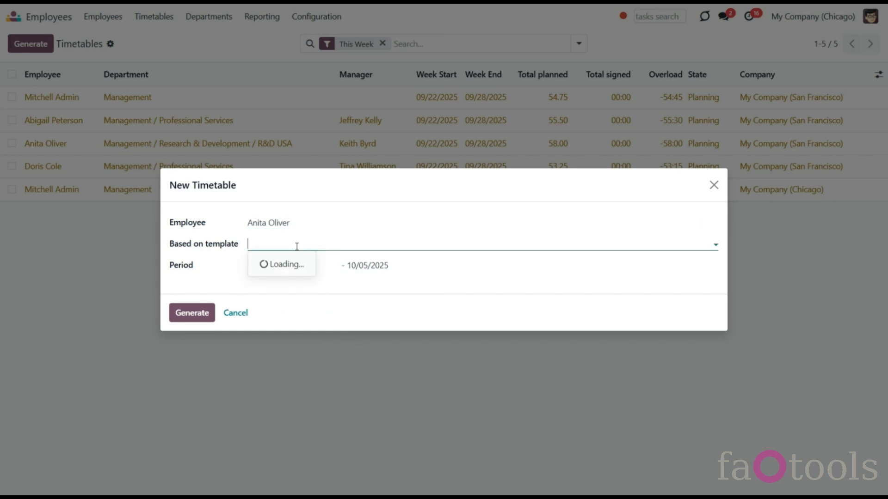
pyautogui.click(293, 272)
pyautogui.click(294, 267)
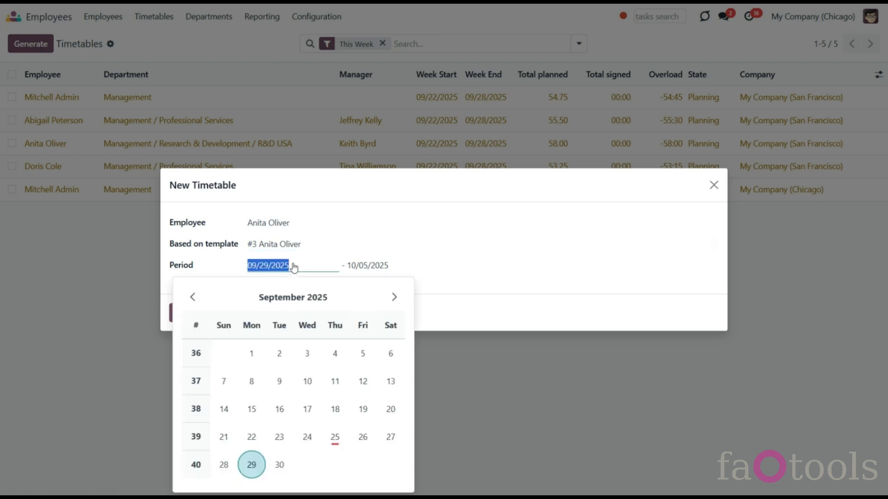
pyautogui.click(430, 287)
pyautogui.click(196, 321)
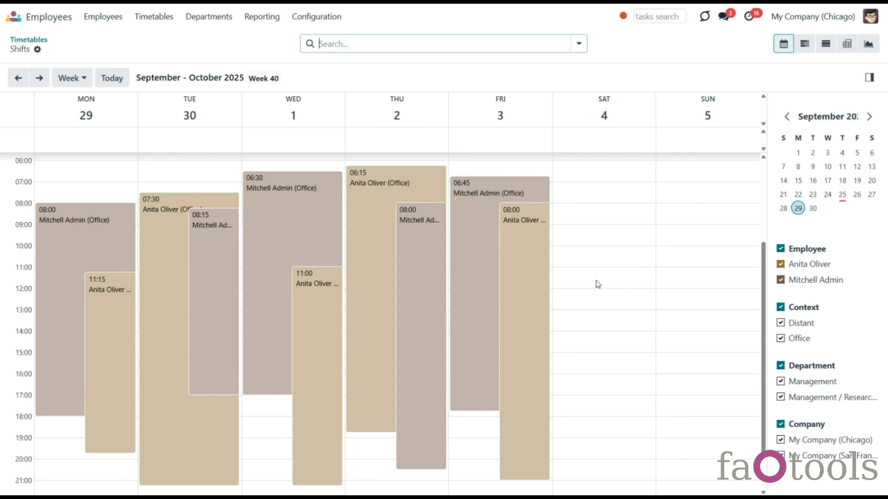
# - Set next week's timetable notifications to start on Wednesday and end on Friday, and save the settings
pyautogui.click(319, 20)
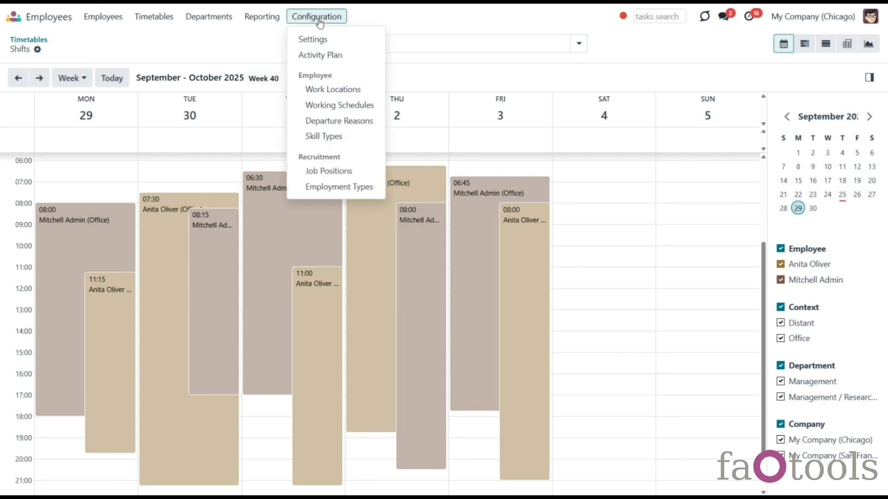
pyautogui.click(328, 39)
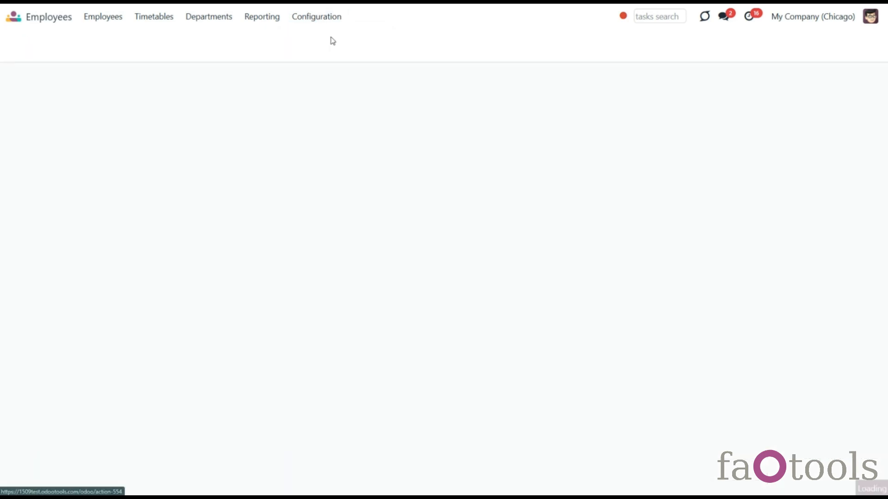
pyautogui.scroll(-4, 481, 306)
pyautogui.scroll(-5, 483, 314)
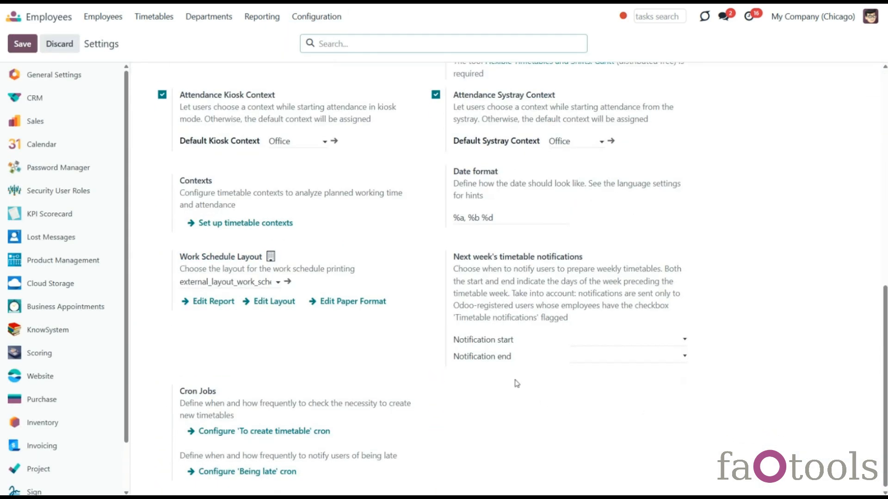
pyautogui.click(625, 340)
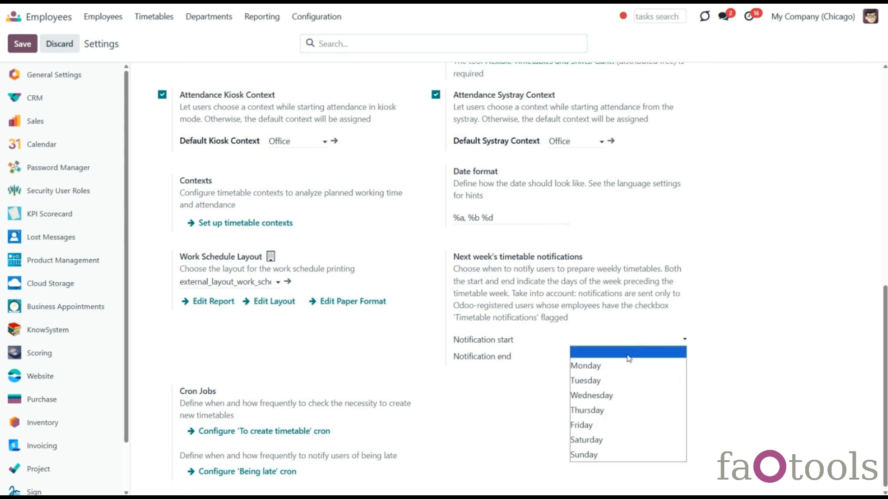
pyautogui.click(633, 396)
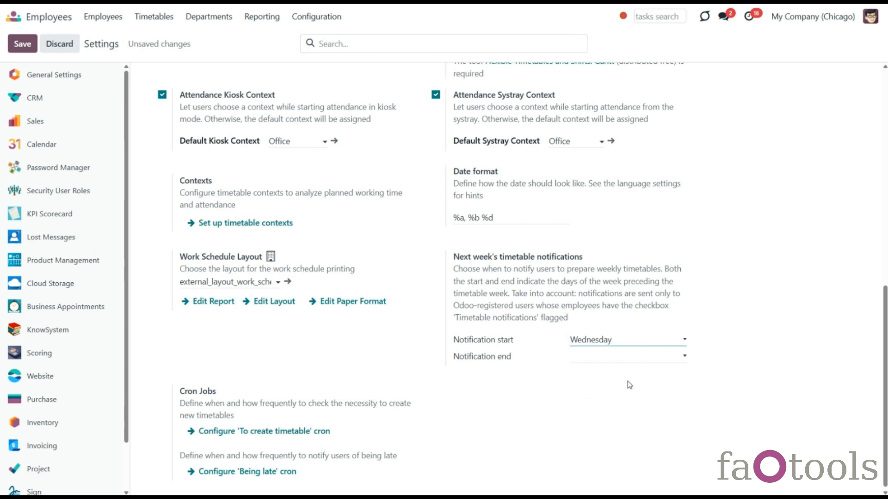
pyautogui.click(620, 362)
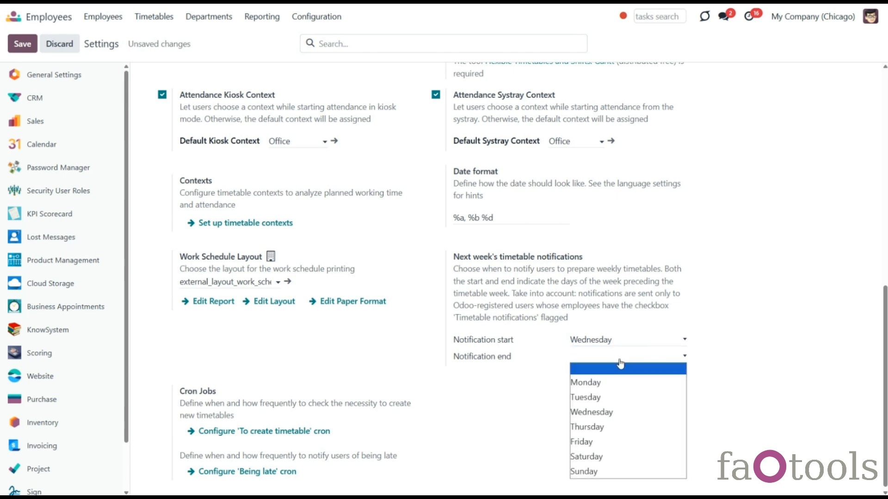
pyautogui.click(646, 443)
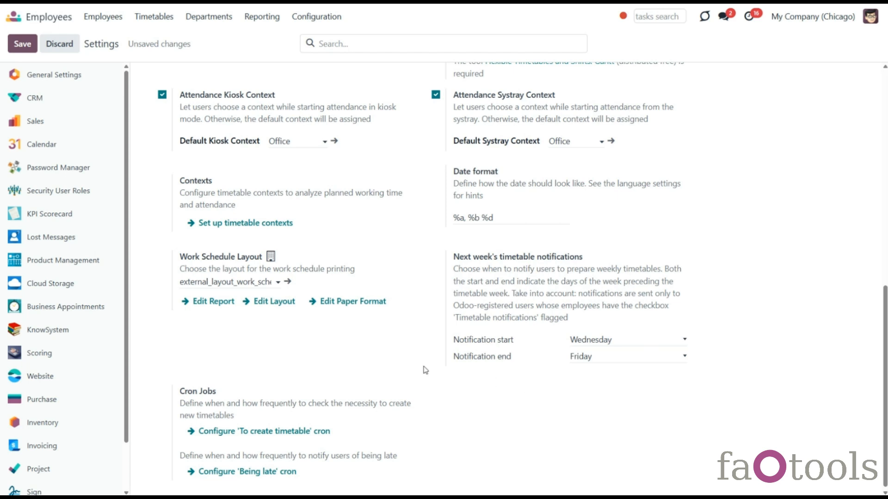
pyautogui.click(25, 44)
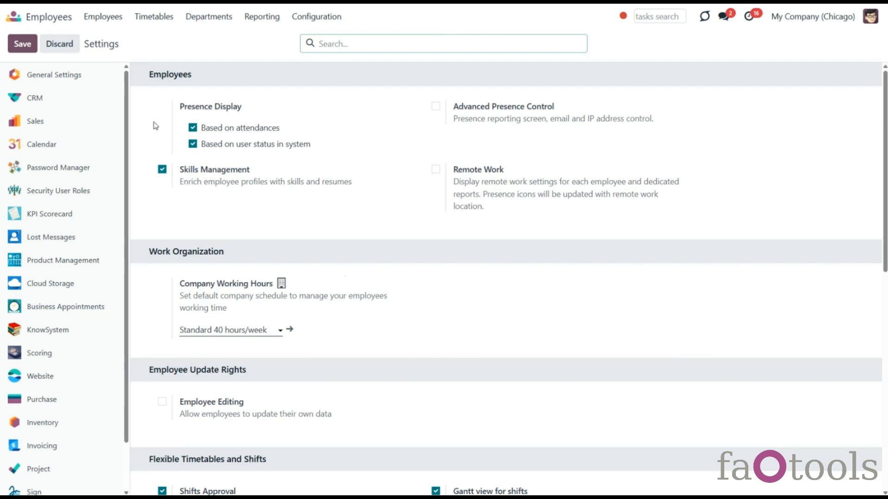
# - Enable Timetable Notifications in the R&D USA employee's work information and save the record
pyautogui.click(103, 16)
pyautogui.click(128, 37)
pyautogui.click(437, 154)
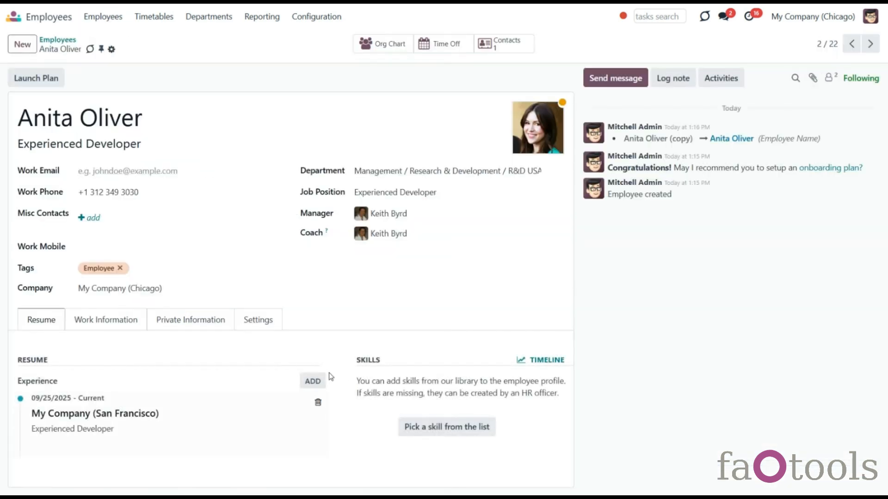
pyautogui.click(120, 322)
pyautogui.scroll(-5, 120, 326)
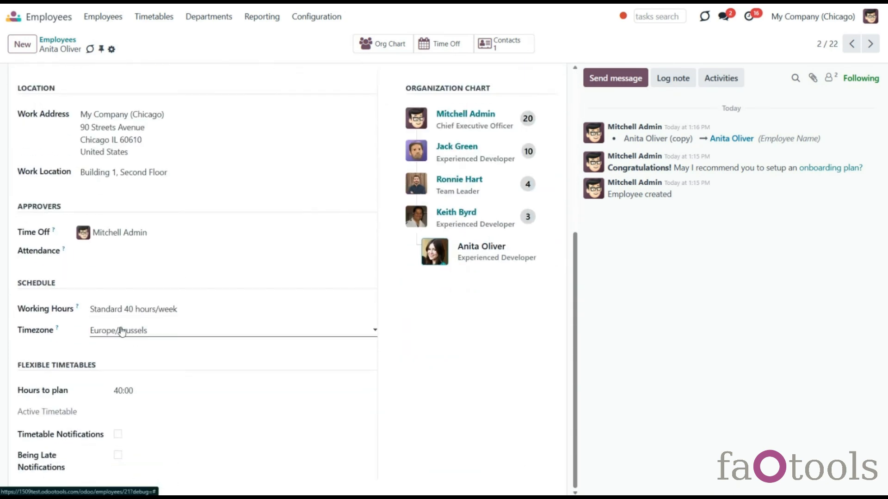
pyautogui.click(119, 434)
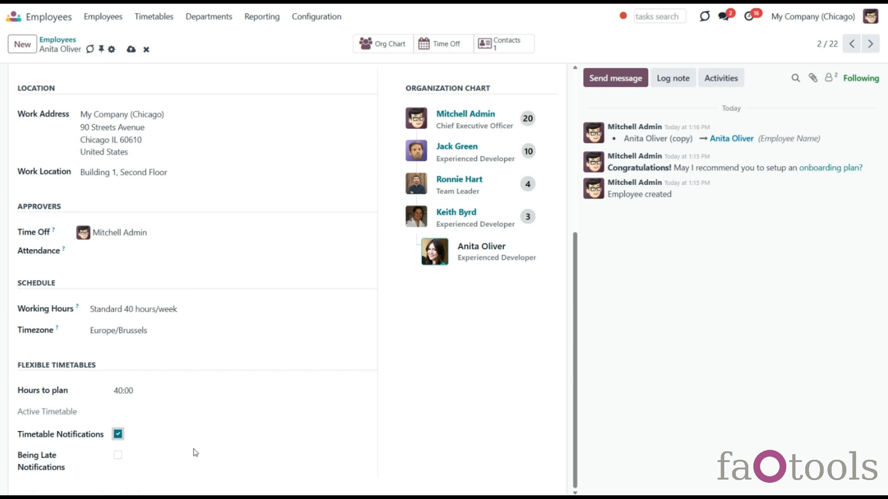
pyautogui.click(131, 49)
# - Open the 'To create timetable' cron job from the Flexible Timetables and Shifts settings
pyautogui.click(318, 16)
pyautogui.click(323, 37)
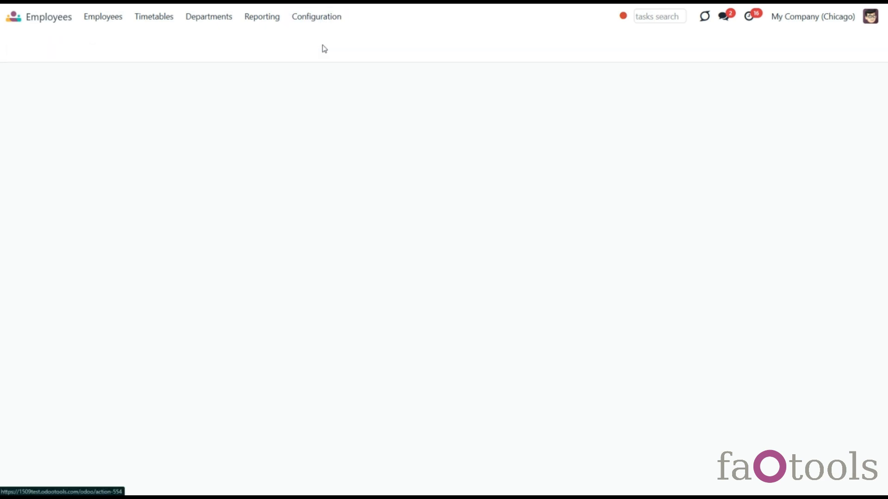
pyautogui.scroll(-10, 514, 331)
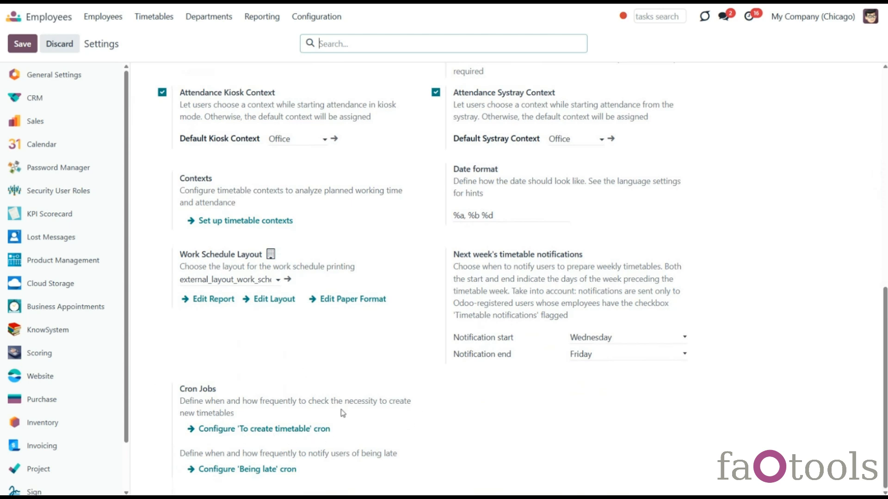
pyautogui.click(279, 430)
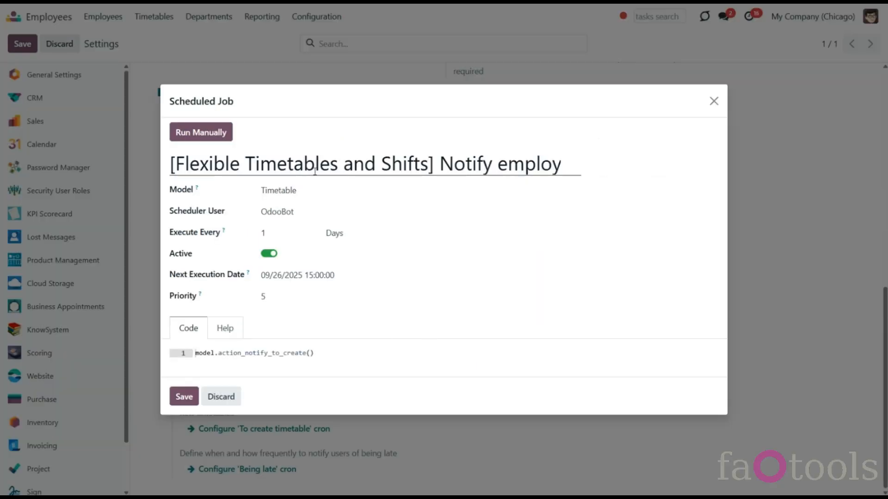
# - Inspect the execution interval and next execution date of the 'To create timetable' scheduled job, and close it without saving
pyautogui.click(361, 236)
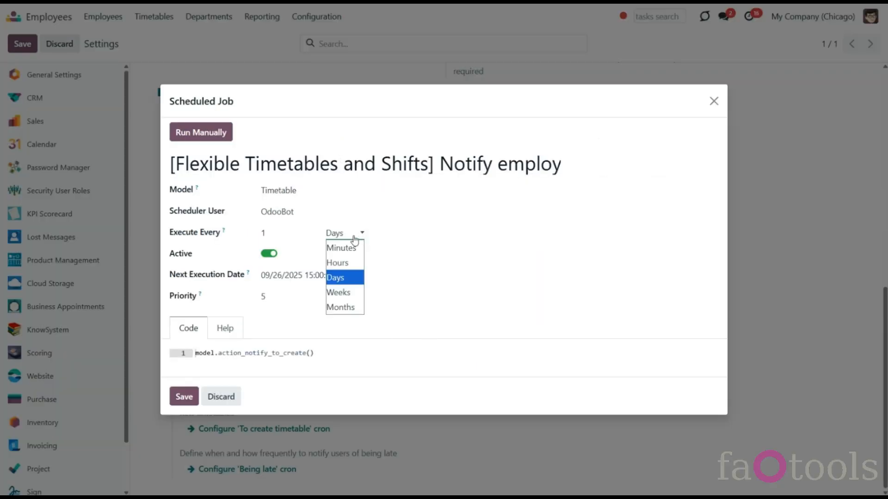
pyautogui.click(296, 237)
pyautogui.click(296, 280)
pyautogui.click(414, 313)
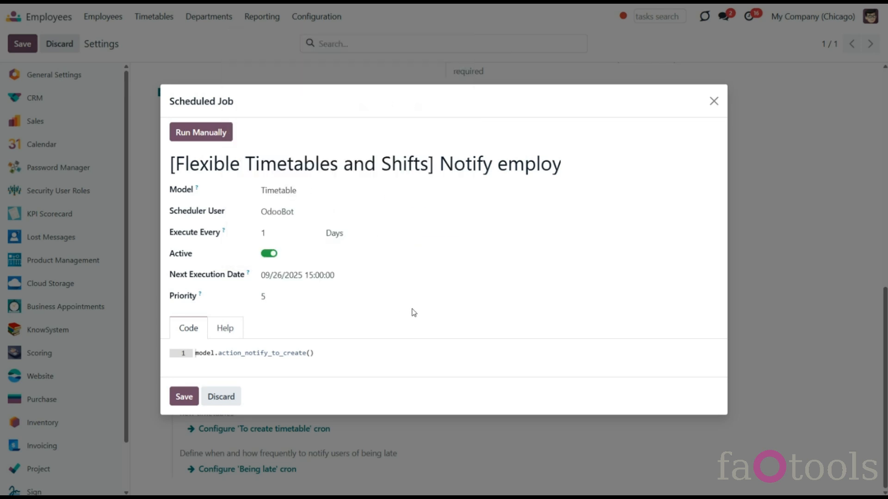
pyautogui.click(228, 398)
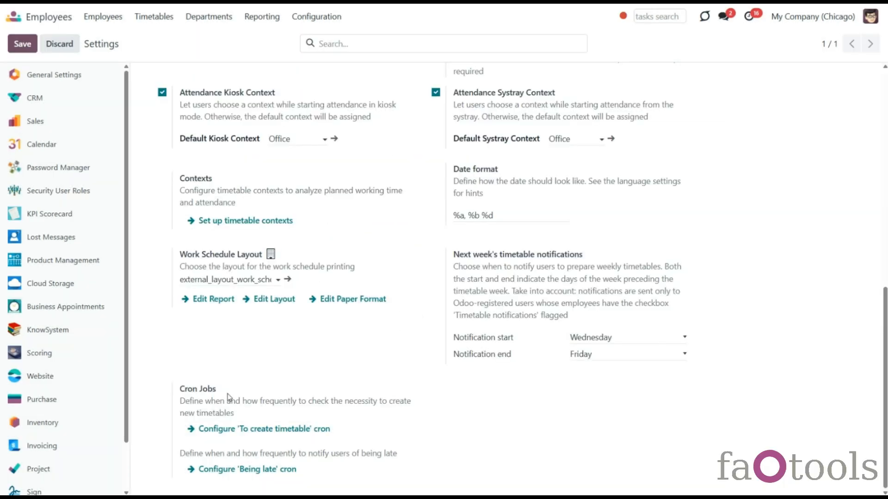
# - Open the attendance kiosk from the Attendances app and manually identify as the Chief Executive Officer employee
pyautogui.click(28, 17)
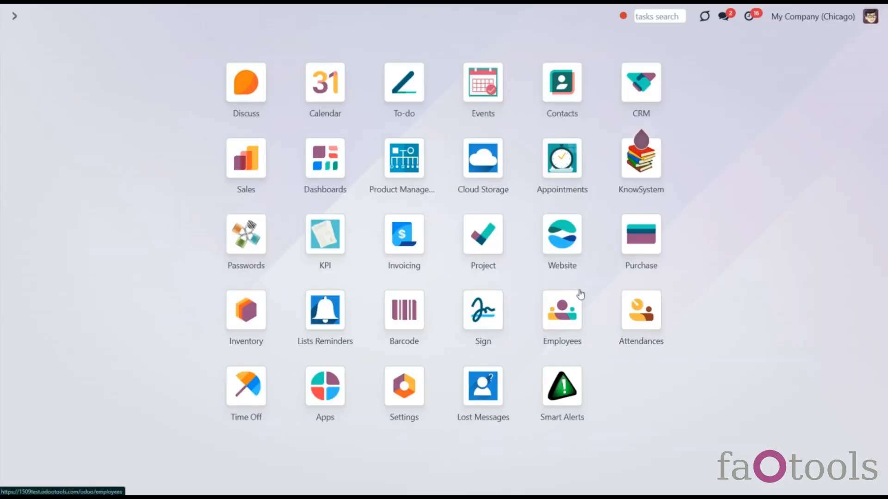
pyautogui.click(588, 338)
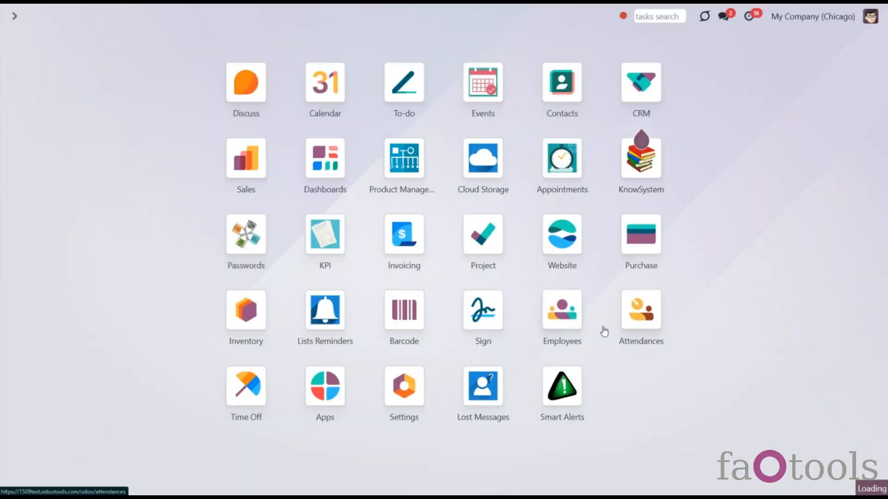
pyautogui.click(638, 314)
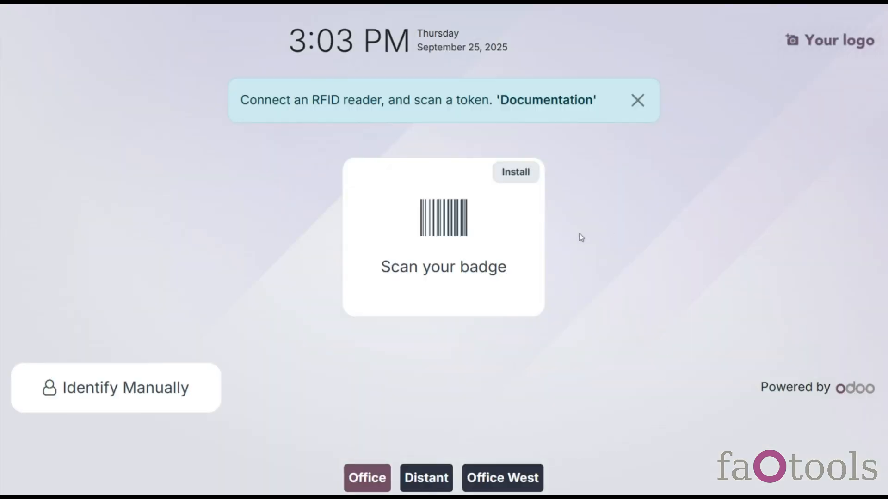
pyautogui.click(206, 395)
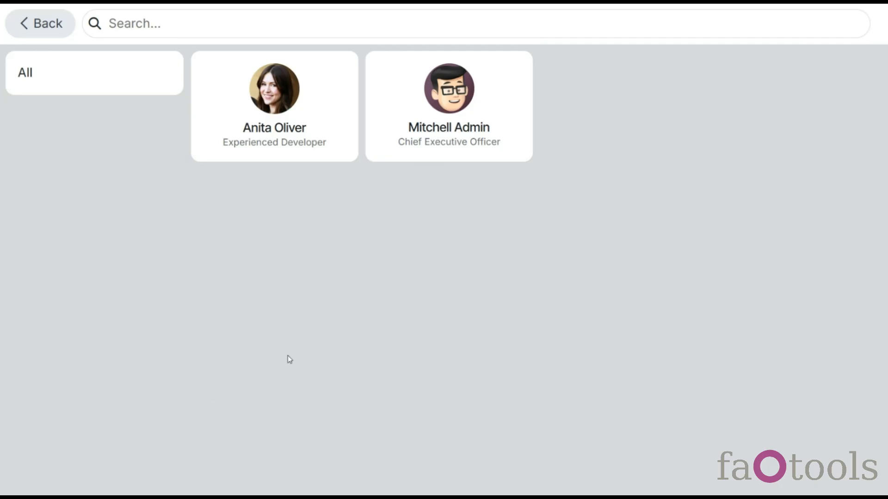
pyautogui.click(488, 139)
pyautogui.click(453, 455)
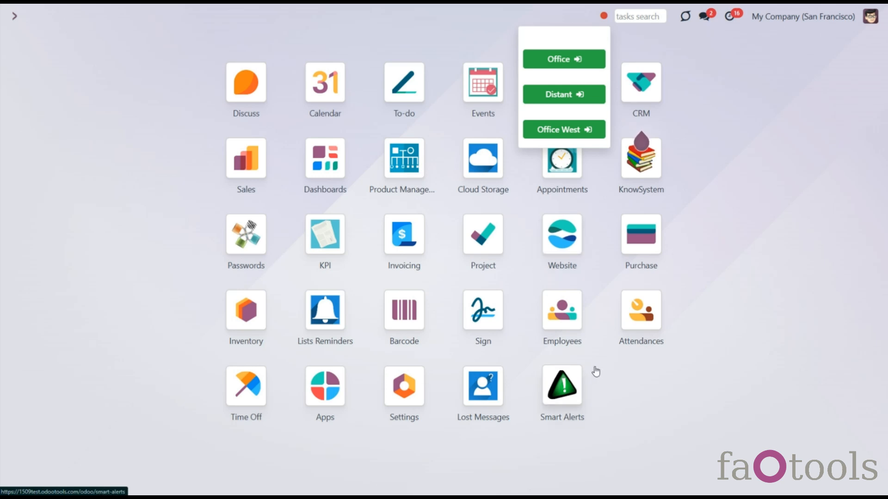
# - Enable Being Late Notifications in the R&D US employee's work information and save the record
pyautogui.click(562, 321)
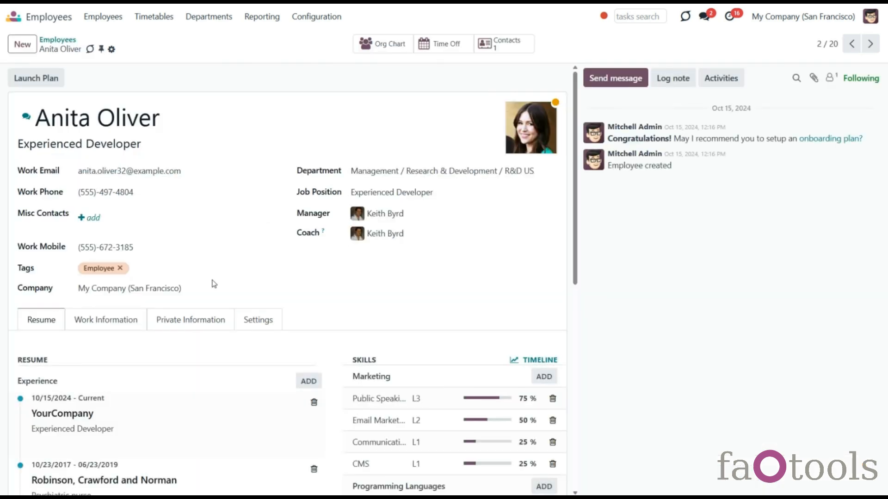
pyautogui.click(131, 319)
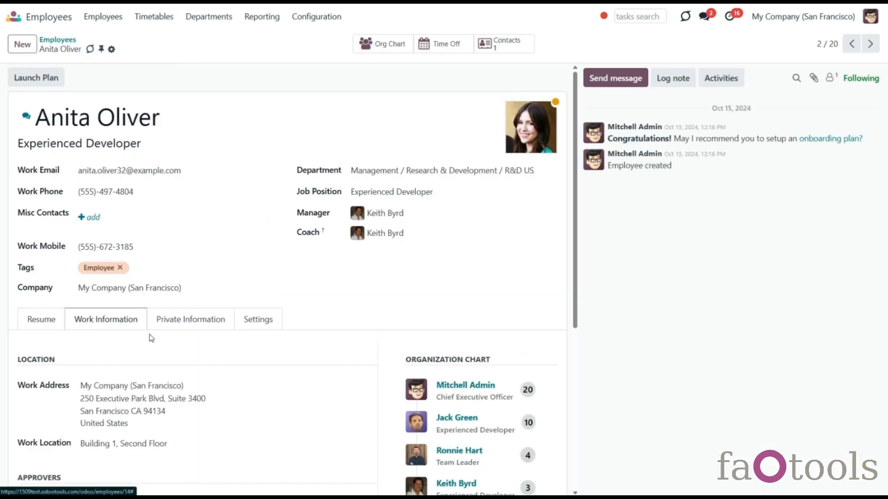
pyautogui.scroll(-5, 150, 337)
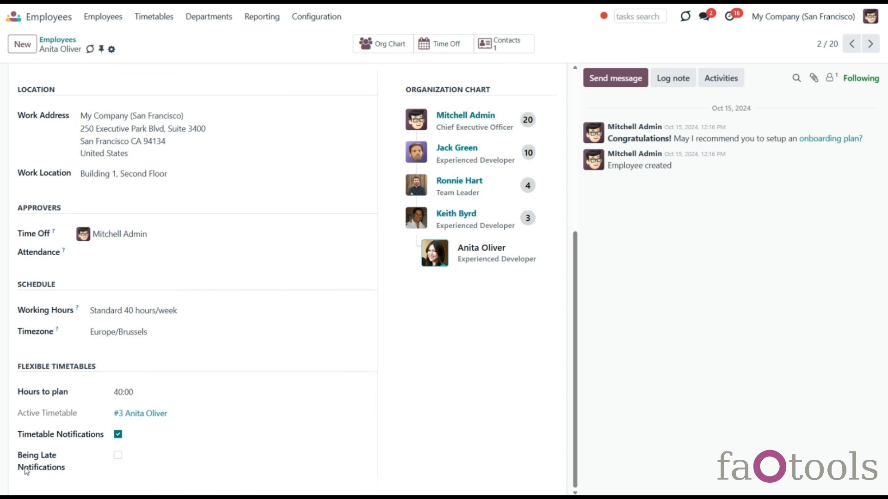
pyautogui.click(118, 456)
pyautogui.click(132, 49)
# - Open the 'Being late' cron job from the Employees settings, inspect its execution interval, and discard the dialog
pyautogui.click(315, 17)
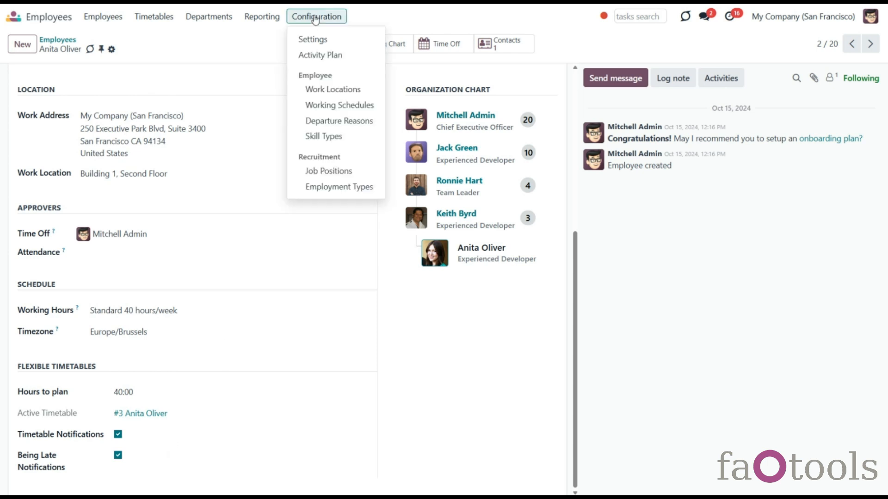
pyautogui.click(323, 55)
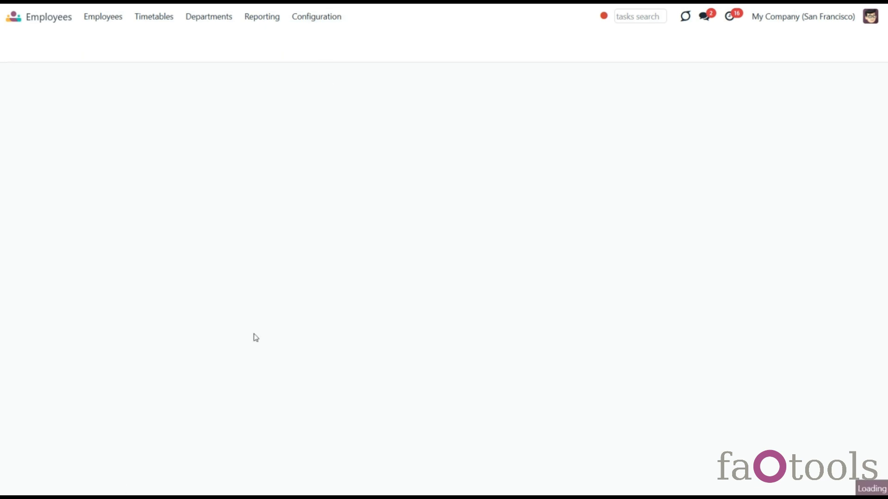
pyautogui.scroll(-8, 255, 334)
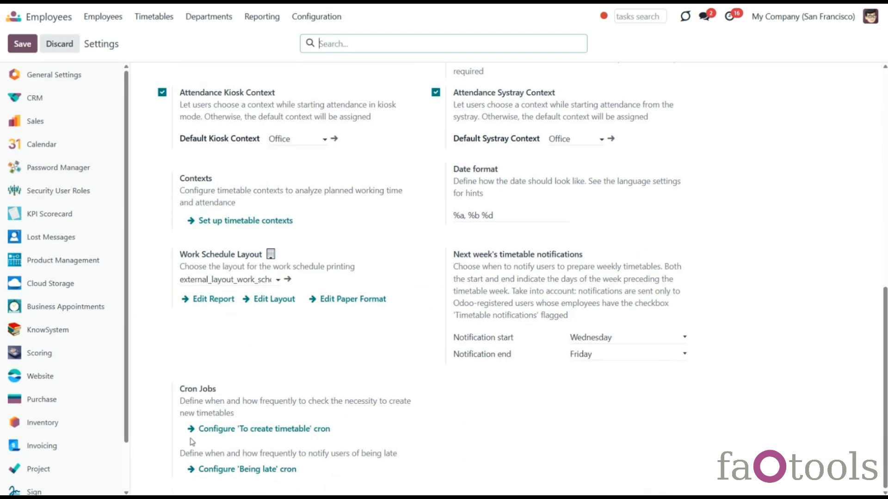
pyautogui.click(267, 470)
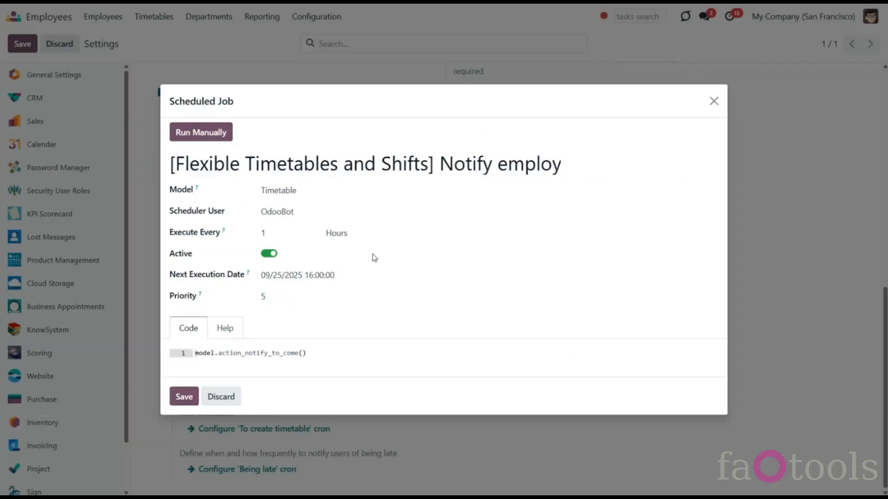
pyautogui.click(362, 235)
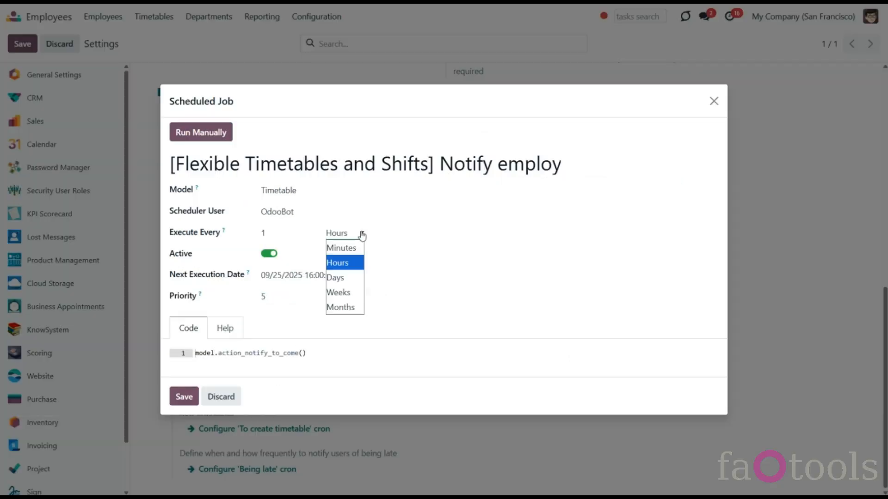
pyautogui.doubleClick(286, 231)
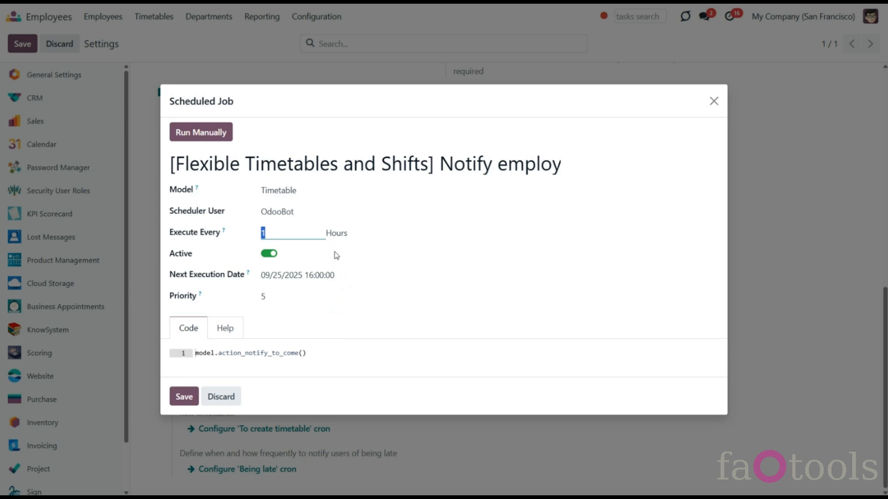
pyautogui.click(345, 315)
pyautogui.click(220, 397)
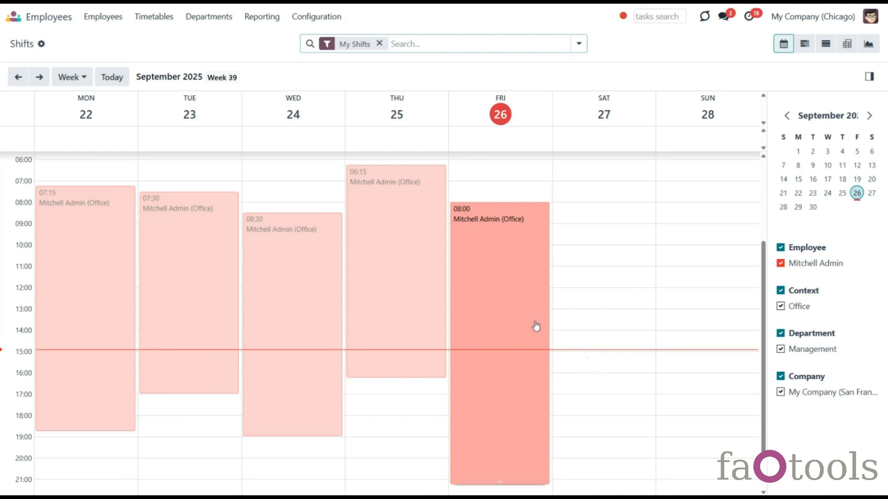
# - Clear the My Shifts filter and inspect individual employees' shift details in the calendar for weeks 39 and 40
pyautogui.click(379, 43)
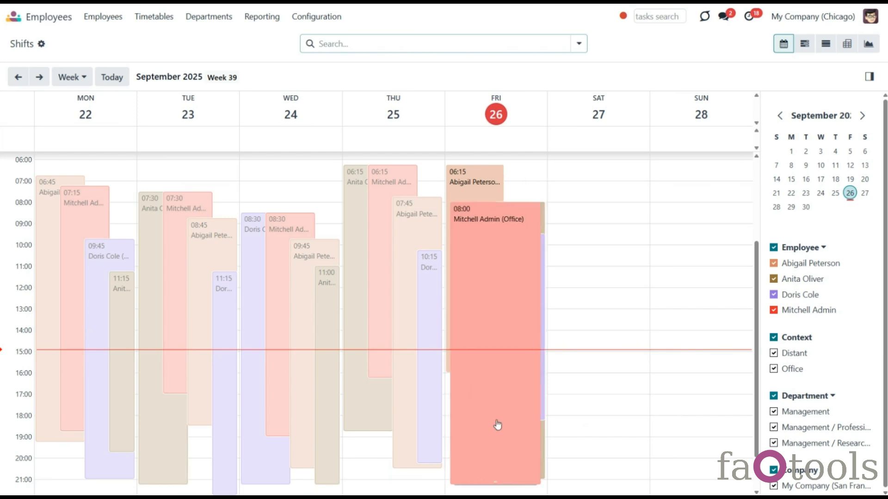
pyautogui.click(422, 369)
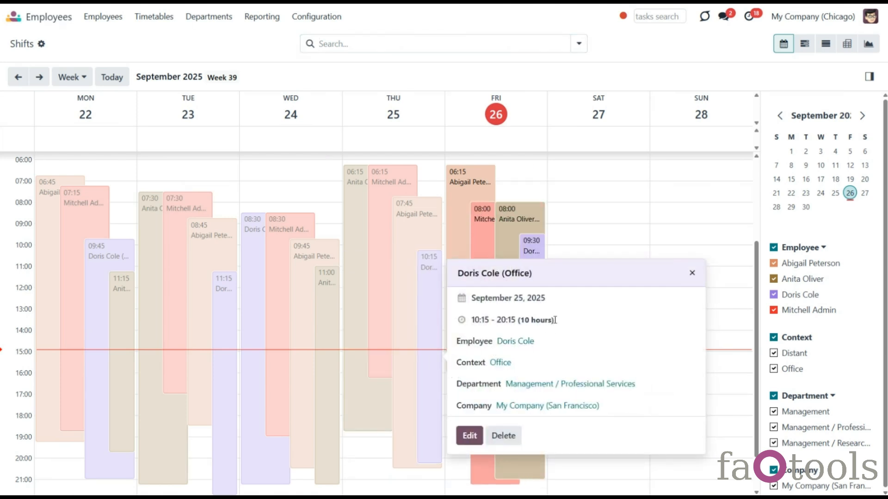
pyautogui.click(511, 240)
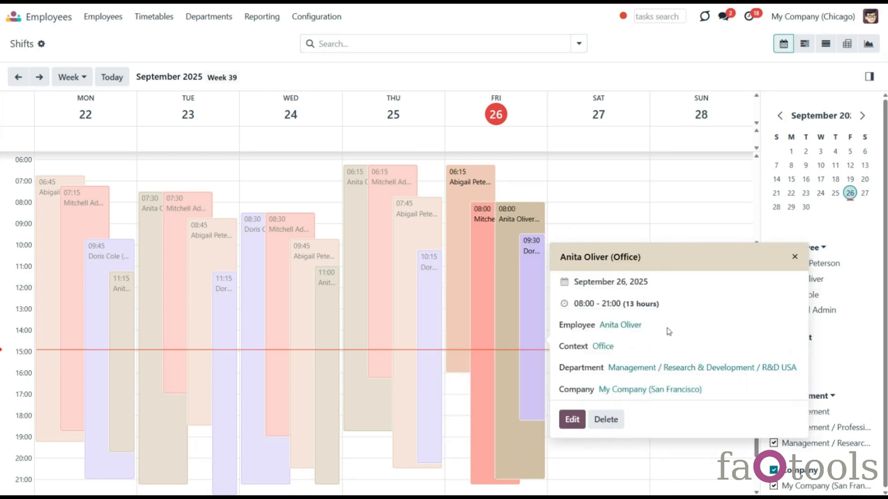
pyautogui.click(476, 265)
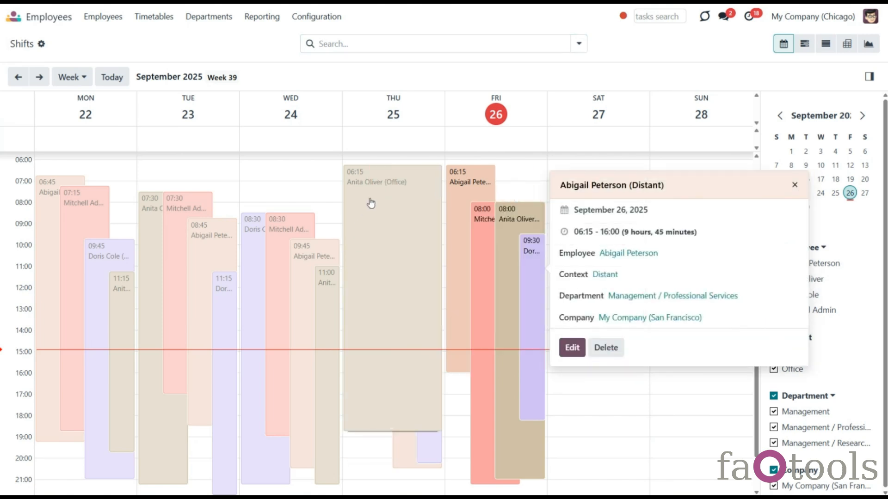
pyautogui.click(406, 189)
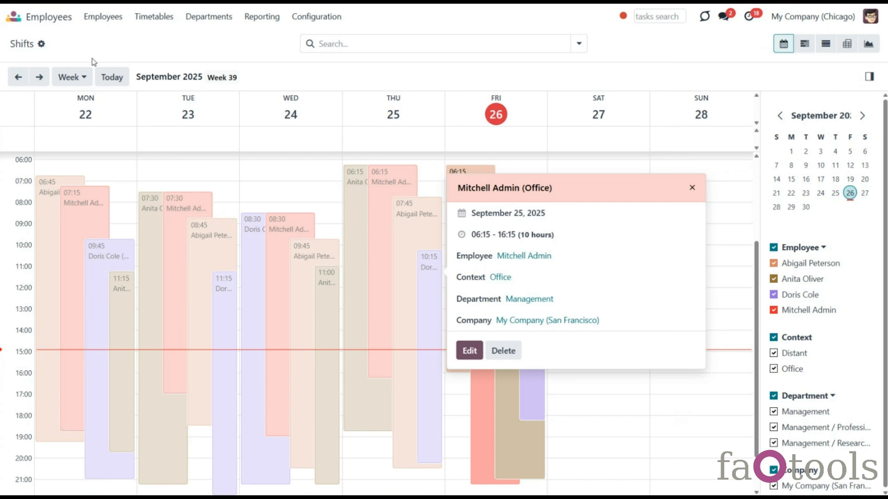
pyautogui.click(40, 77)
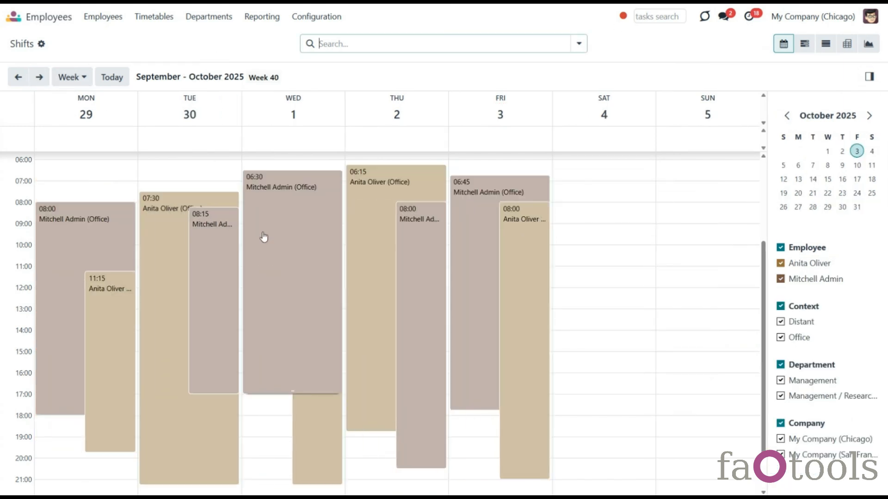
pyautogui.click(264, 236)
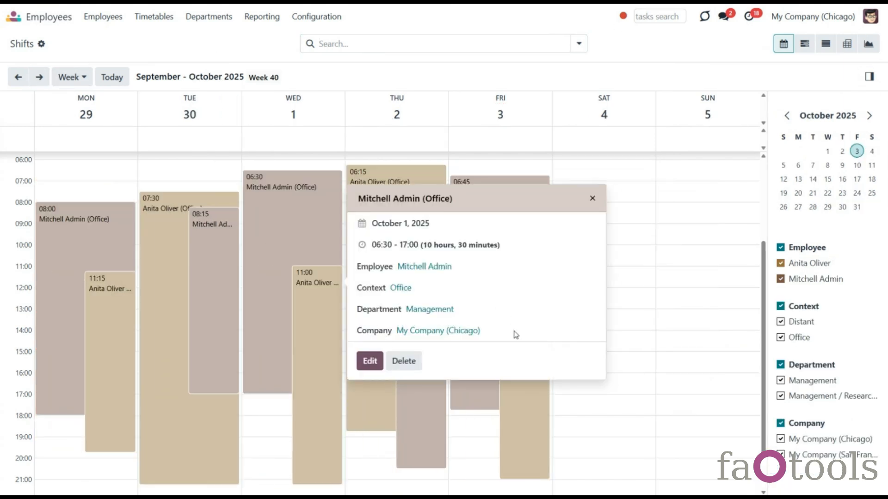
# - Compare the Settings details of the Chief Executive Officer's Chicago and San Francisco employee records, and return to the employee overview
pyautogui.click(88, 17)
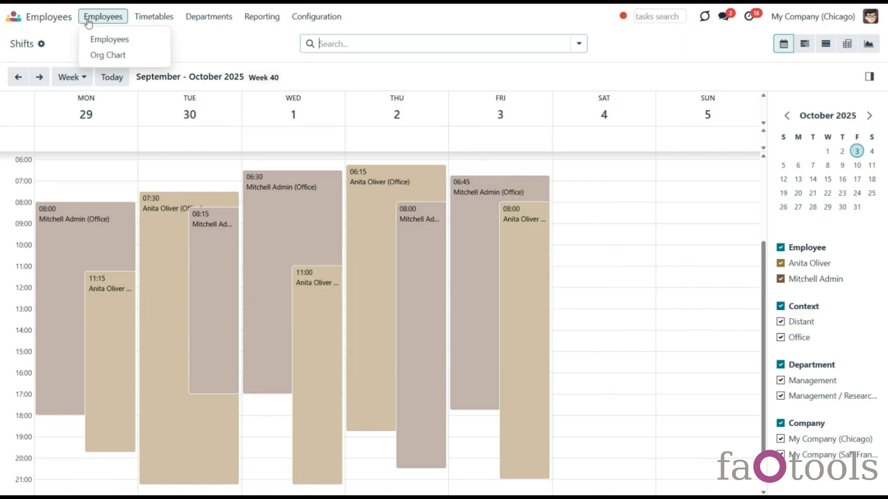
pyautogui.click(90, 37)
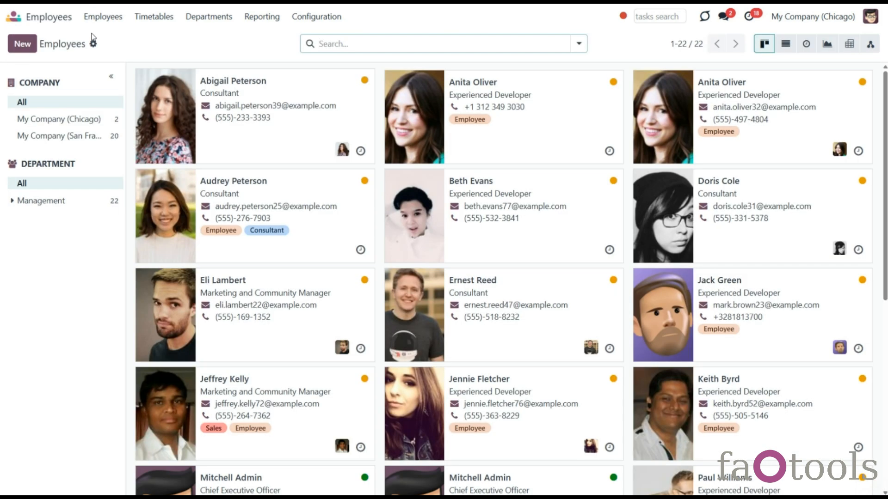
pyautogui.scroll(-5, 197, 139)
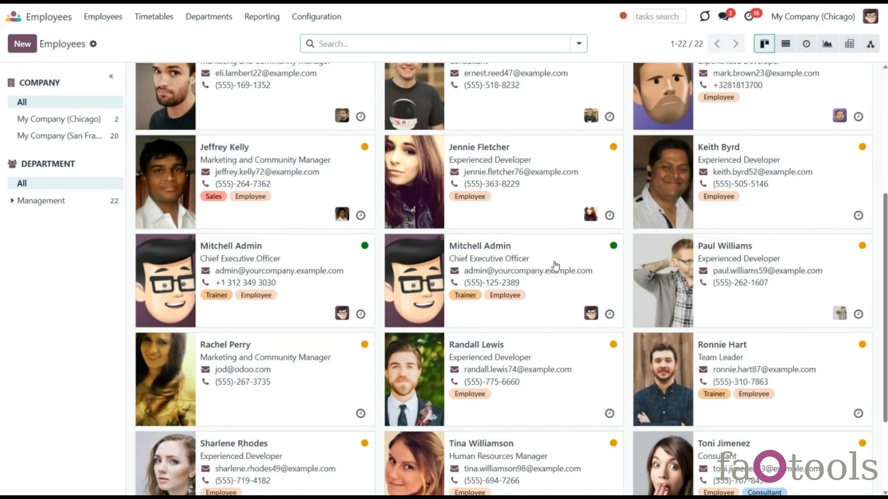
pyautogui.click(311, 307)
pyautogui.click(266, 321)
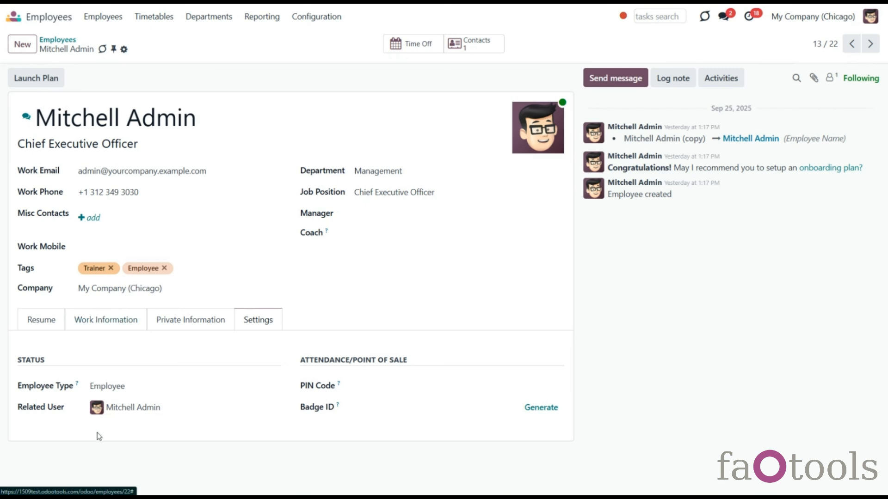
pyautogui.click(871, 43)
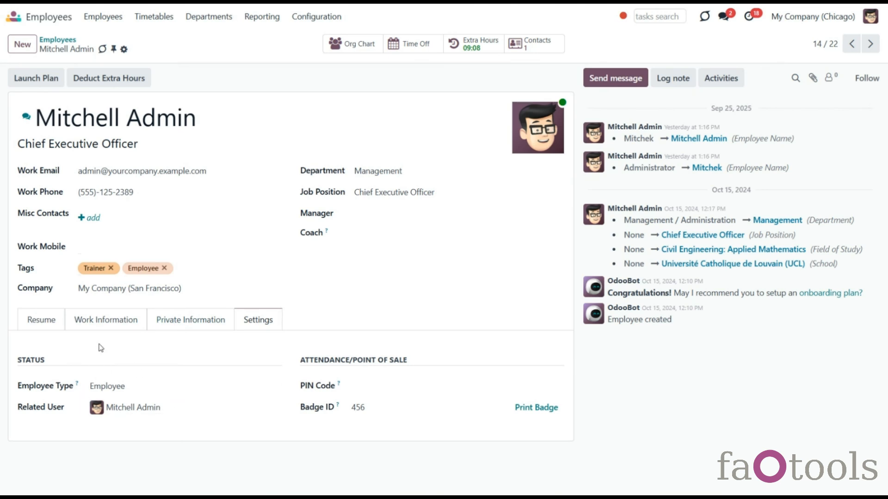
pyautogui.click(54, 41)
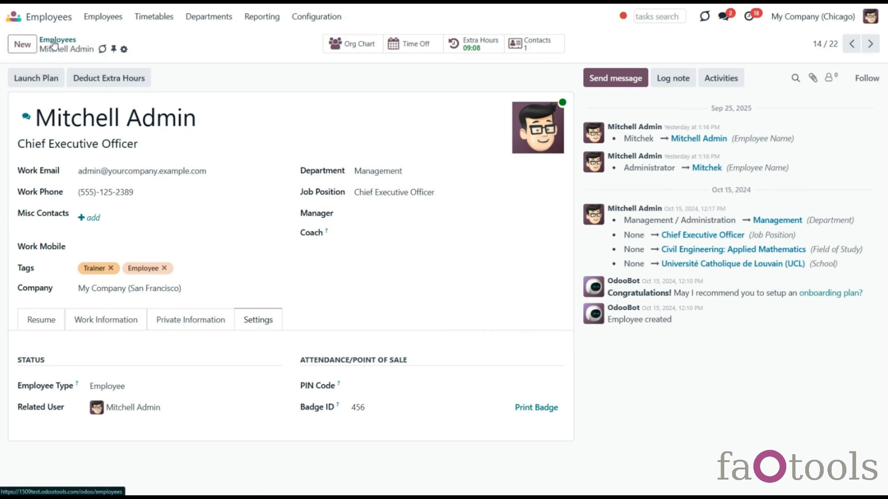
pyautogui.scroll(5, 327, 224)
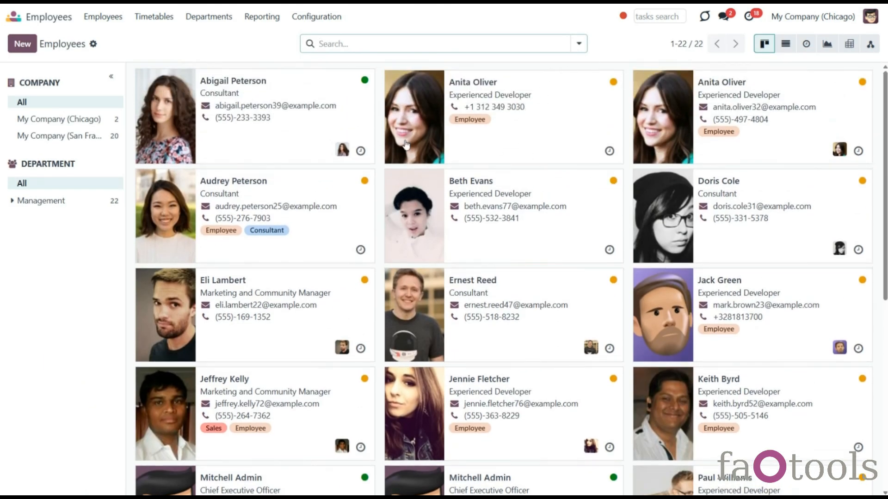
# - Open the list of this week's timetables and group it by company
pyautogui.click(153, 17)
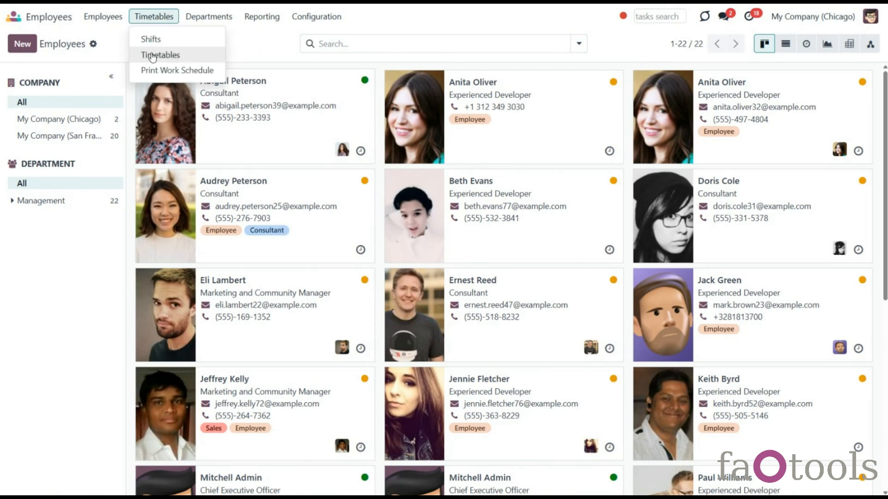
pyautogui.click(165, 59)
pyautogui.click(579, 45)
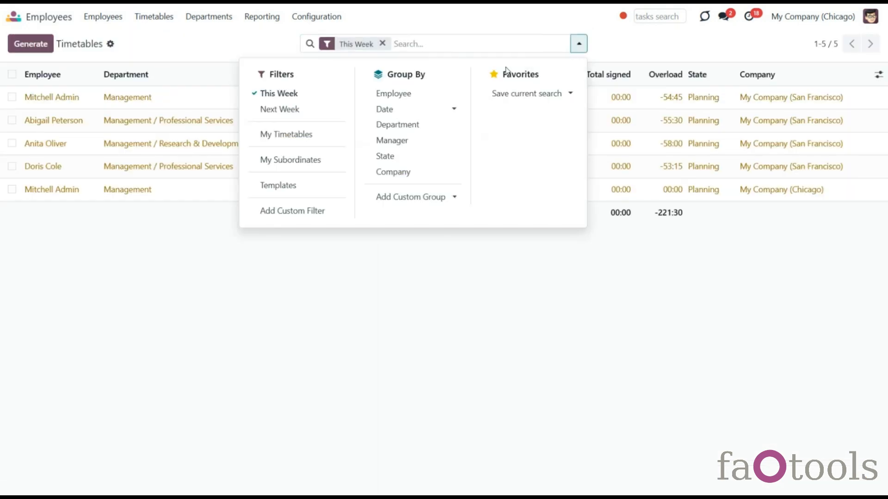
pyautogui.click(393, 172)
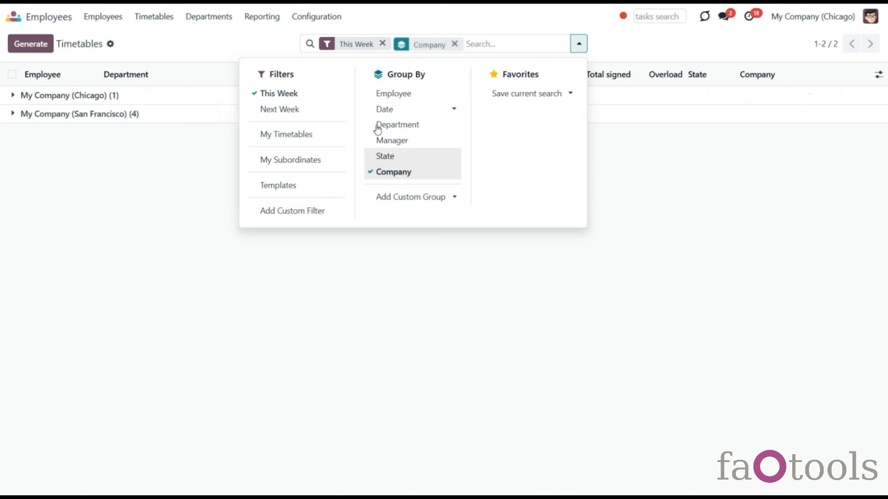
# - Remove the This Week filter and expand the Chicago and San Francisco company groups to review their timetables
pyautogui.click(382, 44)
pyautogui.click(37, 95)
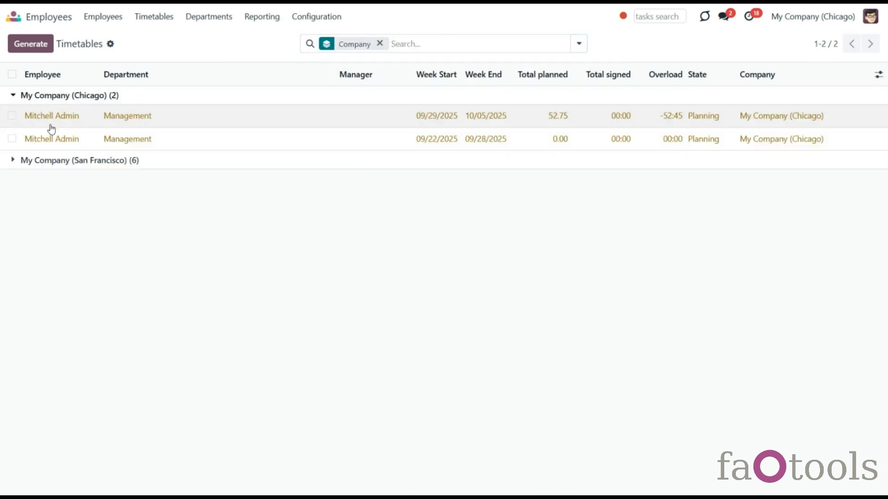
pyautogui.click(56, 160)
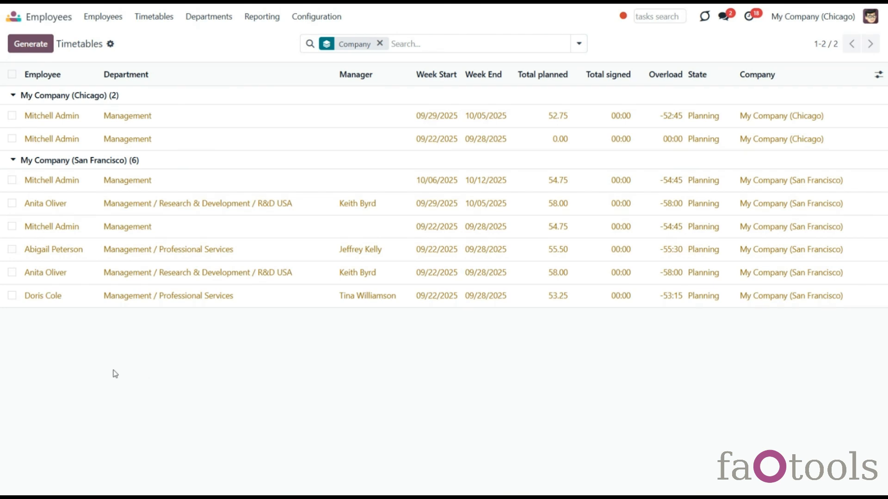
# - Return to the employee overview and open the Shifts calendar
pyautogui.click(153, 17)
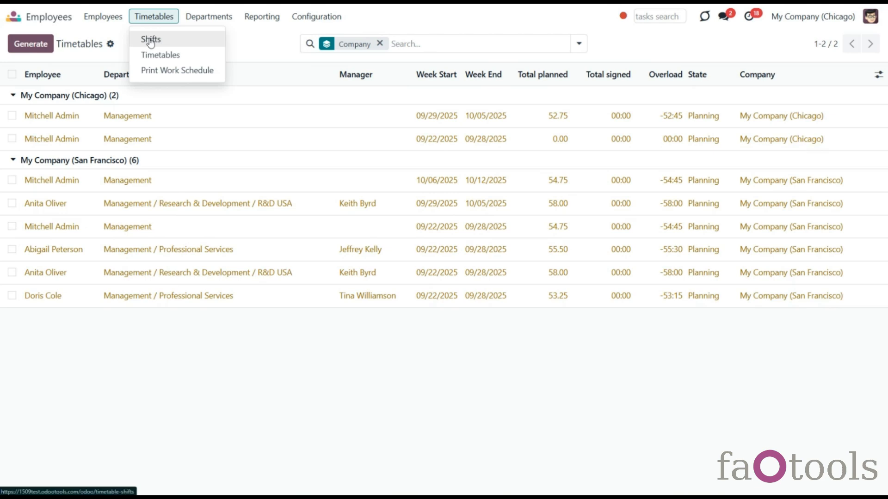
pyautogui.click(111, 20)
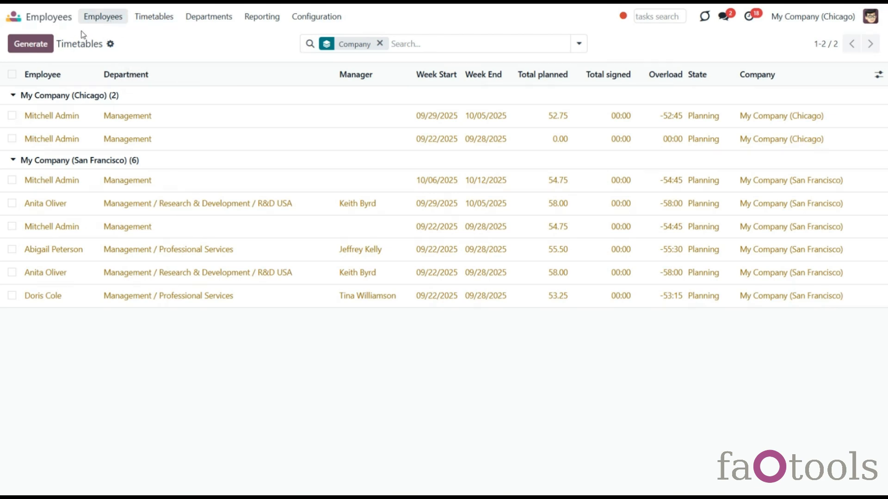
pyautogui.click(52, 20)
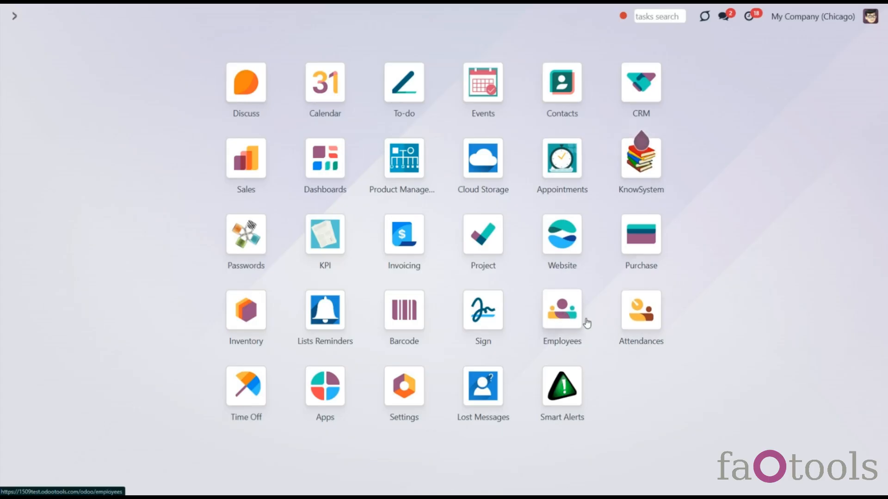
pyautogui.click(559, 325)
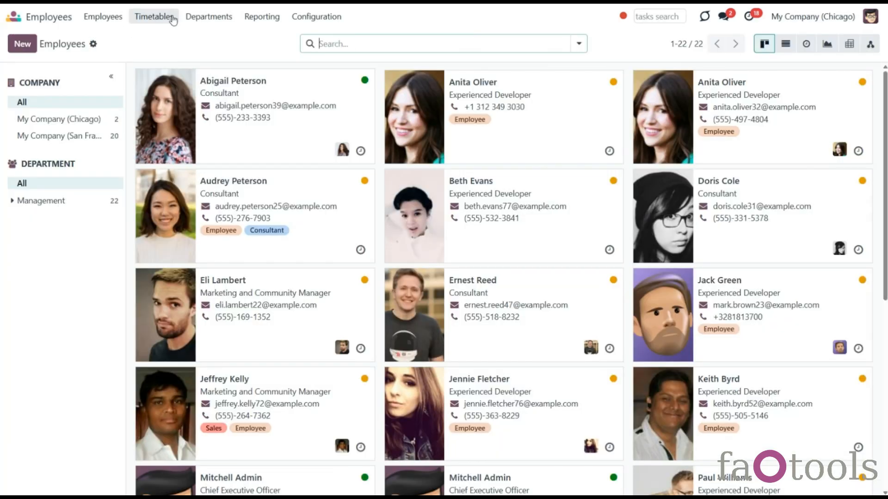
pyautogui.click(157, 18)
pyautogui.click(164, 42)
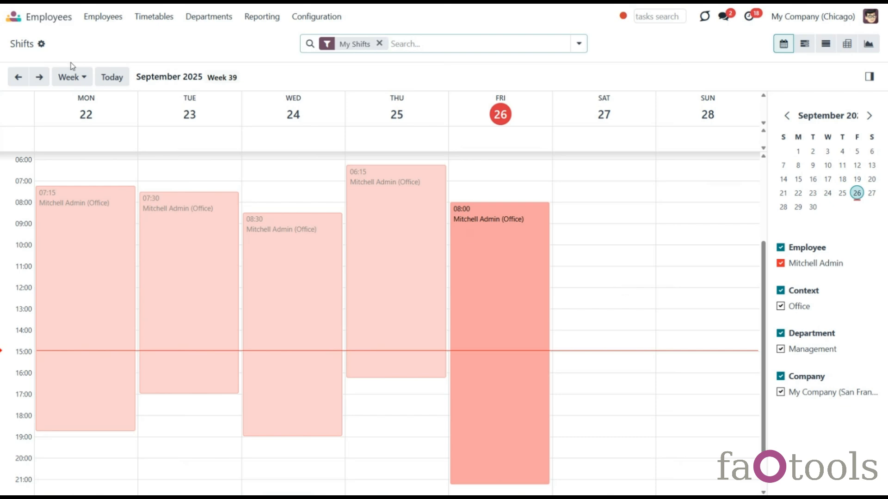
# - View the shifts calendar at Day, Week, Month and Year scales, and return it to the Week scale
pyautogui.click(73, 79)
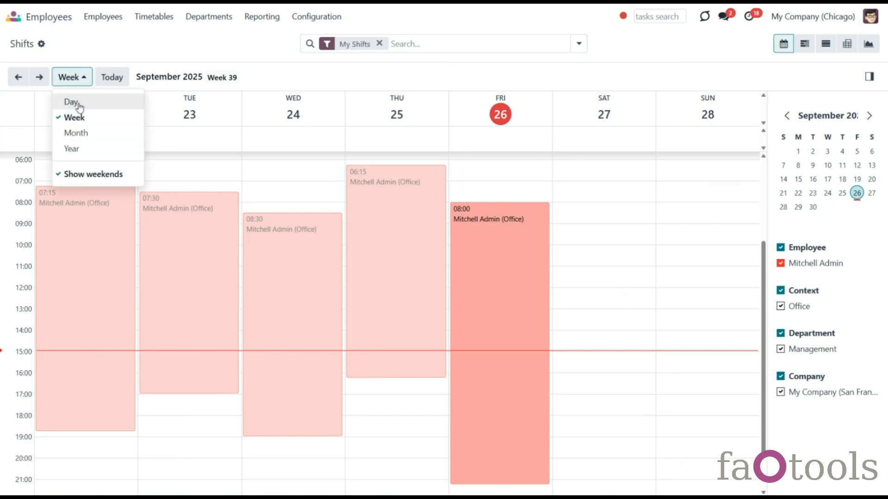
pyautogui.click(74, 102)
pyautogui.click(73, 80)
pyautogui.click(84, 118)
pyautogui.click(68, 77)
pyautogui.click(77, 134)
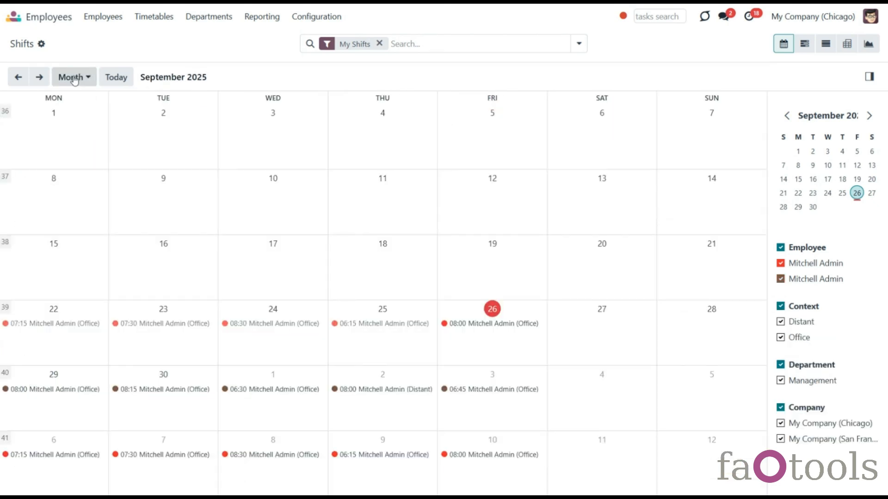
pyautogui.click(77, 80)
pyautogui.click(85, 148)
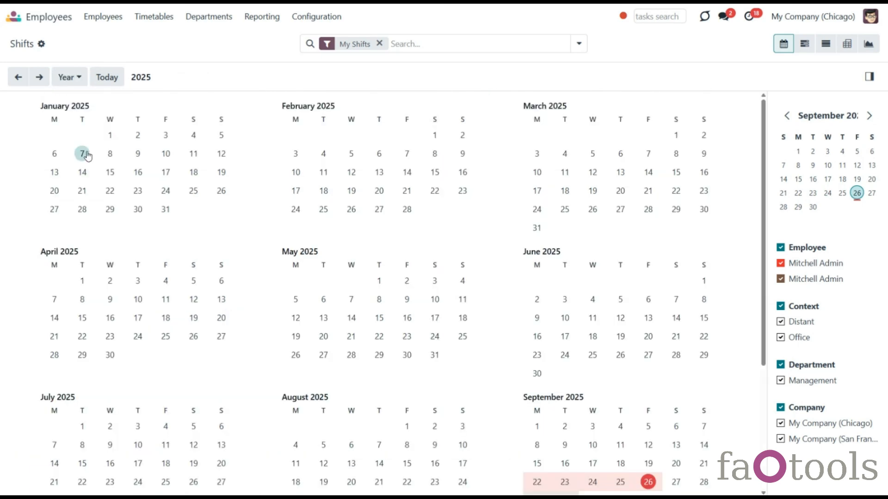
pyautogui.scroll(-4, 127, 159)
pyautogui.click(79, 79)
pyautogui.click(92, 118)
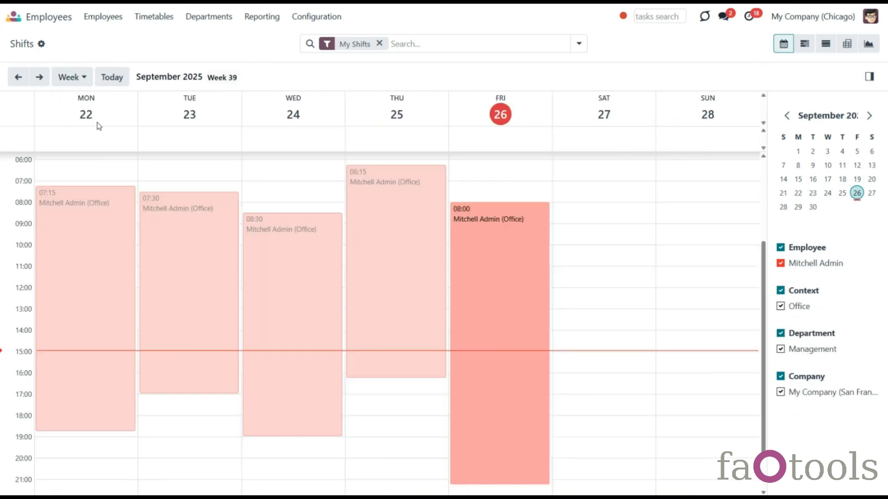
# - Browse the shifts for 24 September and the week of 2 October 2025, and return to week 39
pyautogui.click(827, 193)
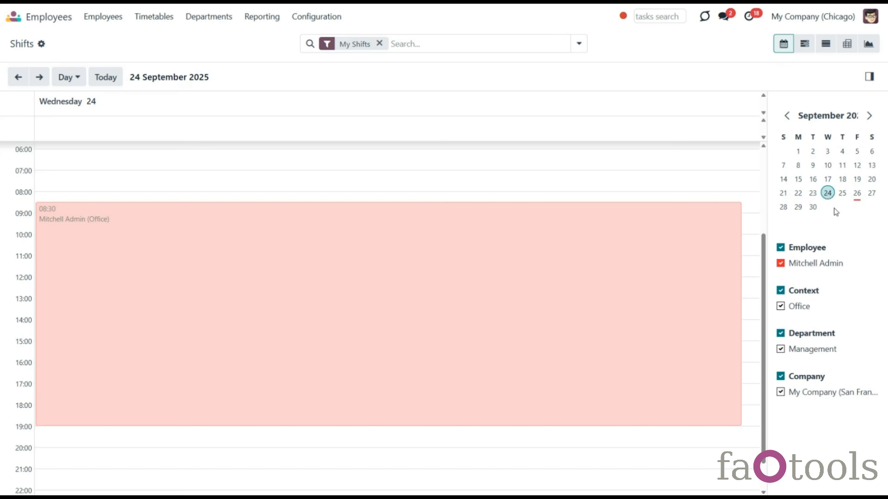
pyautogui.click(787, 116)
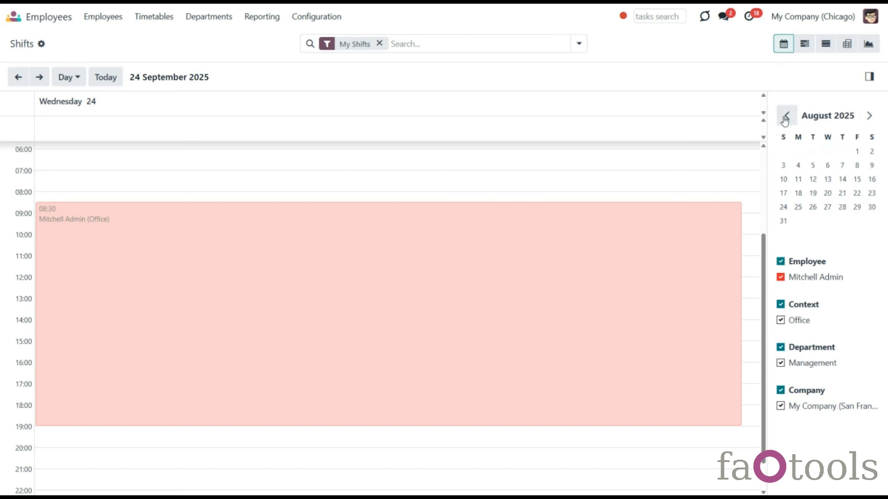
pyautogui.click(868, 116)
pyautogui.click(869, 116)
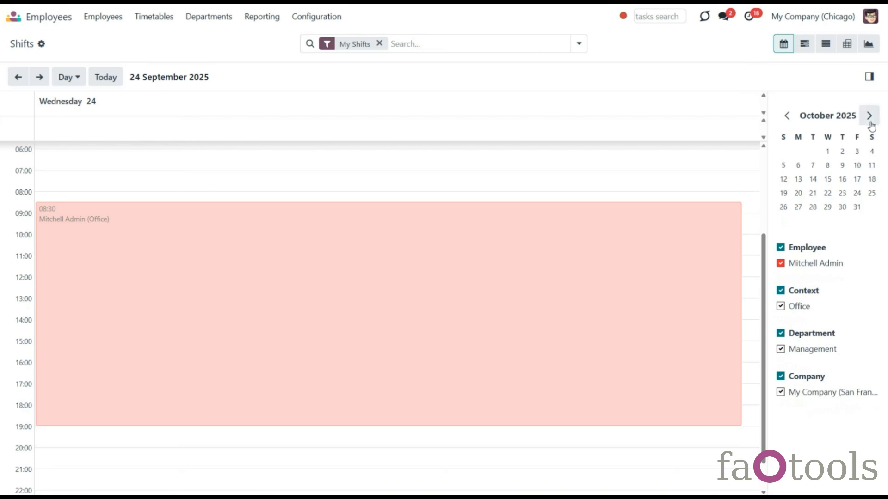
pyautogui.click(842, 151)
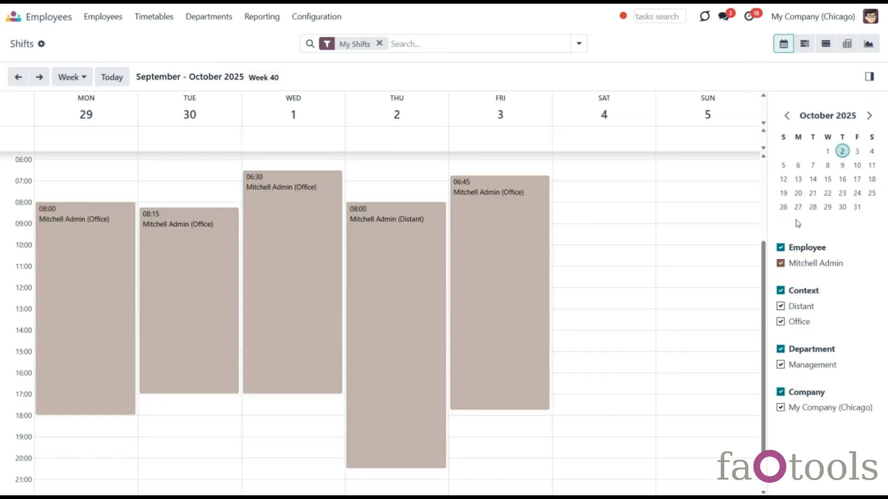
pyautogui.click(787, 115)
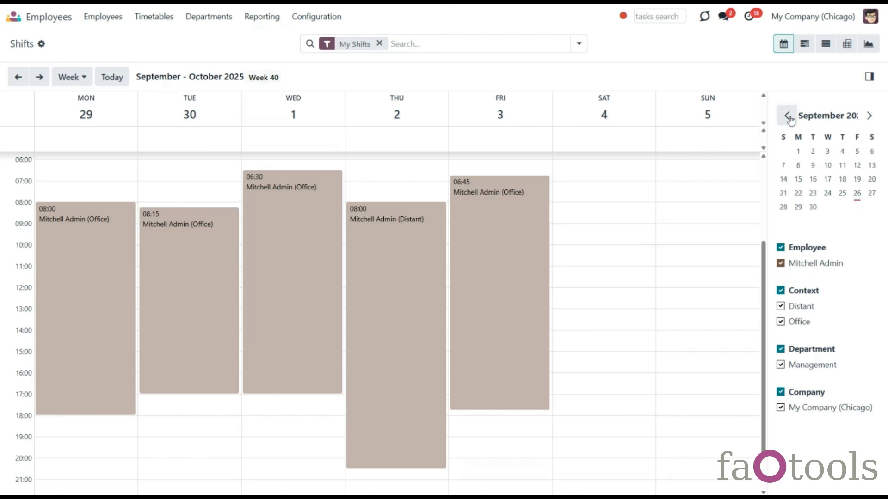
pyautogui.click(18, 77)
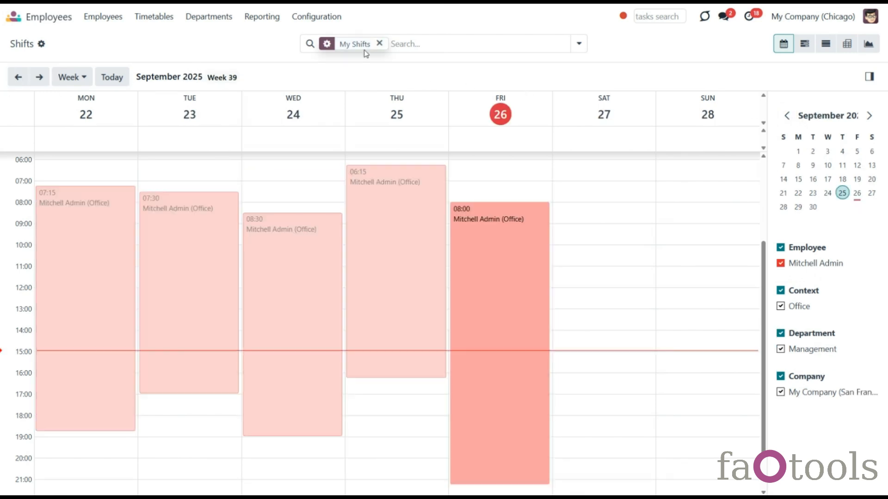
# - Remove the My Shifts filter and hide every employee except the second one listed in the calendar
pyautogui.click(379, 43)
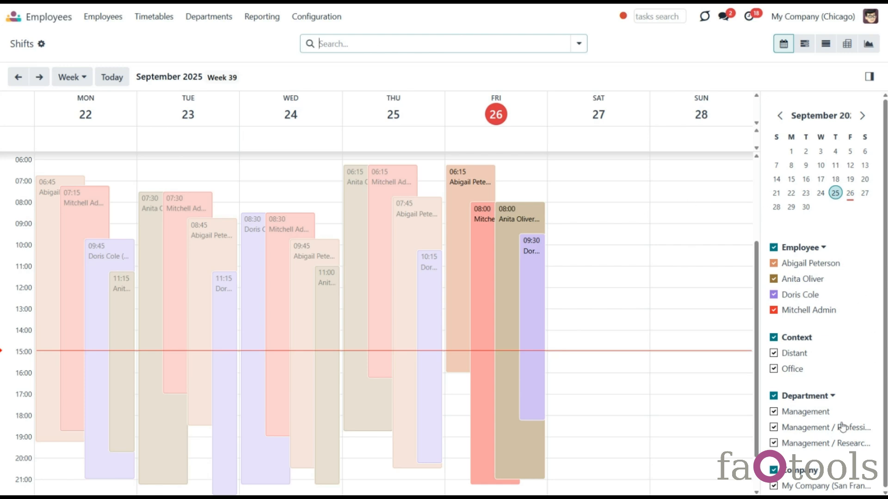
pyautogui.scroll(-1, 831, 431)
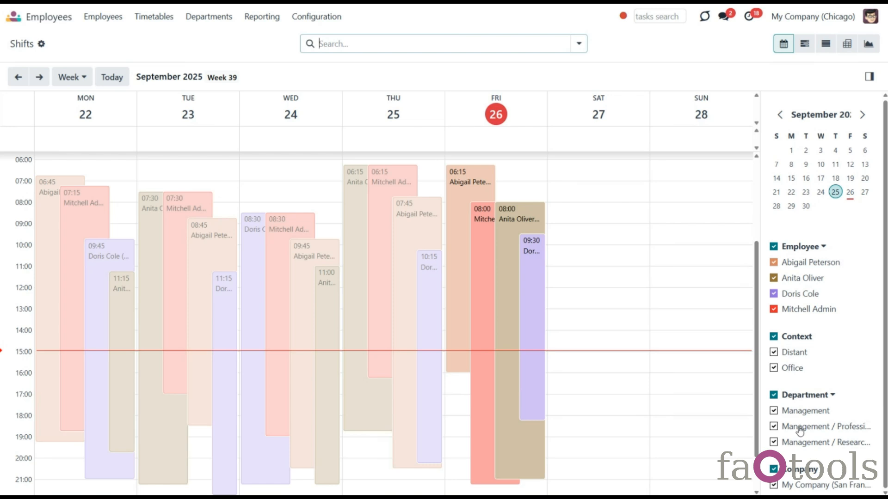
pyautogui.click(809, 309)
pyautogui.click(807, 294)
pyautogui.click(802, 263)
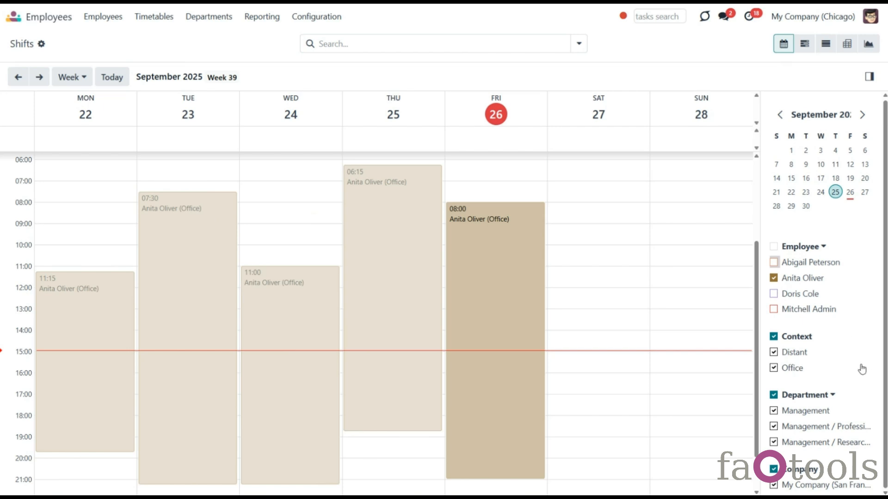
# - Exclude the Distant context from the calendar, and show all employees and contexts again
pyautogui.click(774, 353)
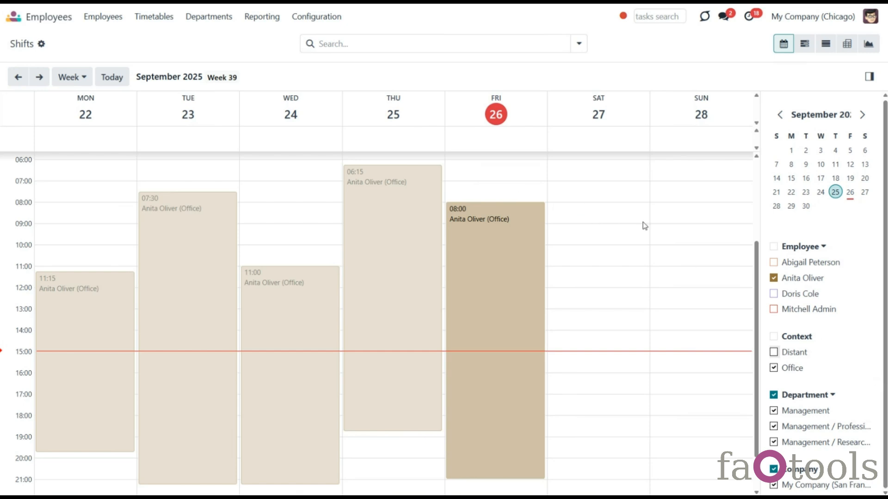
pyautogui.click(774, 249)
pyautogui.click(773, 337)
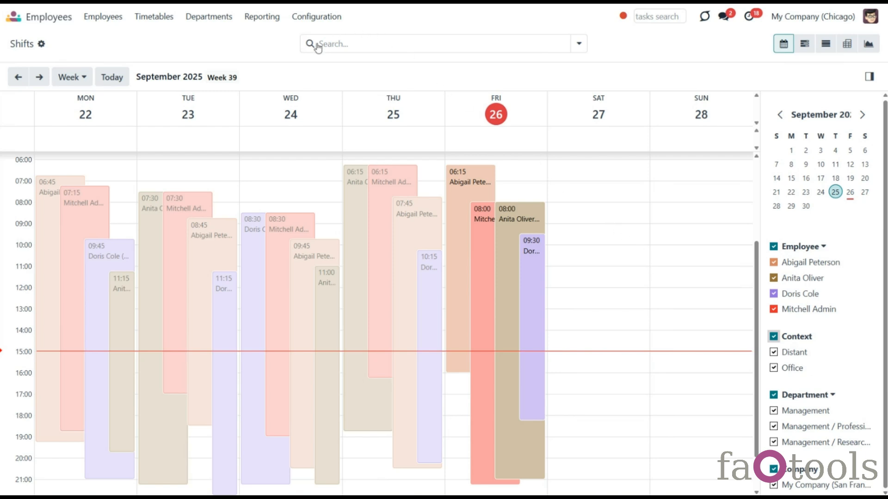
# - Search the shifts by User using an employee's first name, and clear the search
pyautogui.click(361, 45)
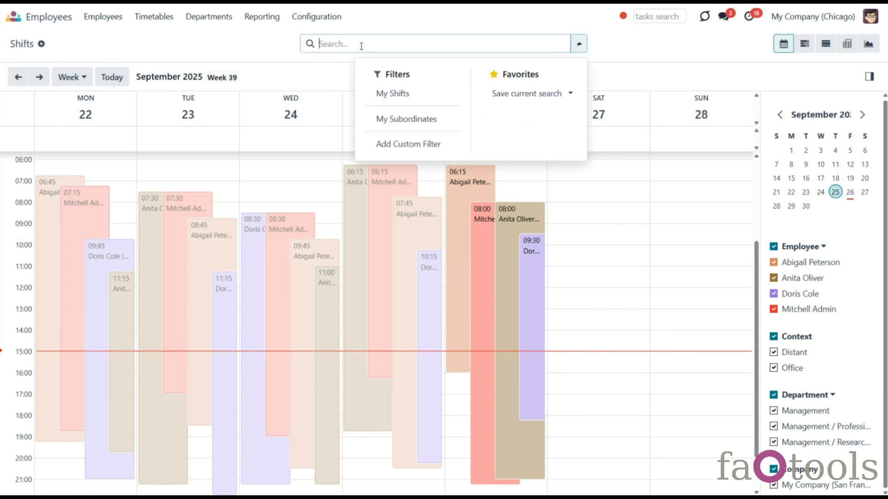
pyautogui.write('anita')
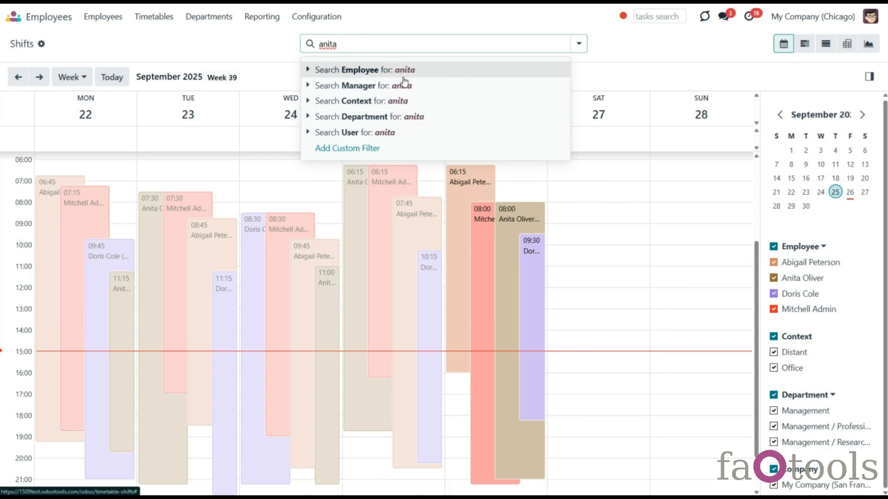
pyautogui.click(419, 133)
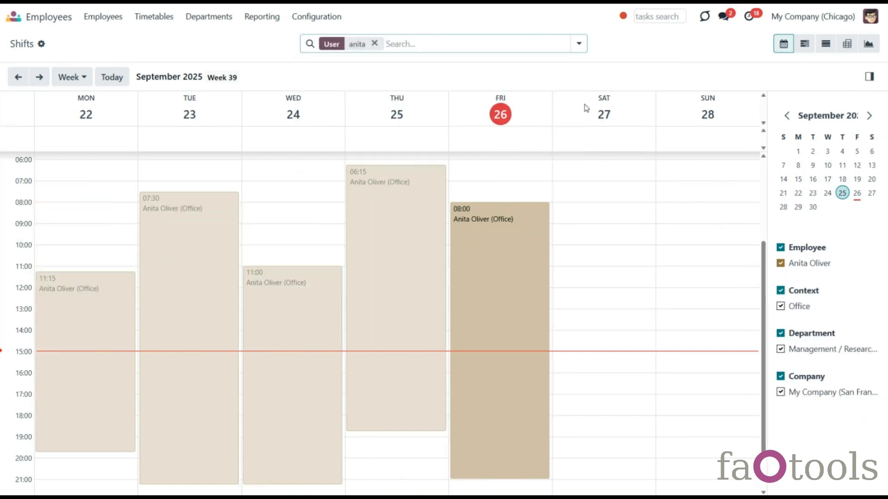
pyautogui.click(375, 43)
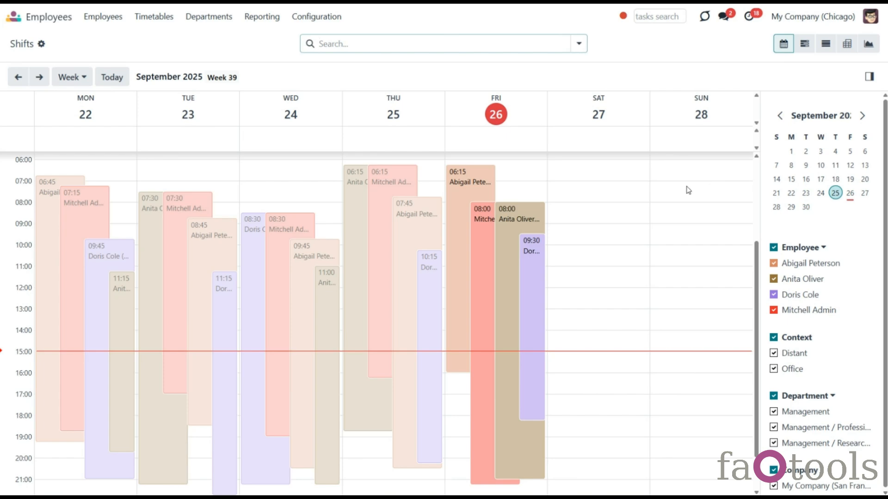
# - Create an Office shift on 09/27/2025 from 07:00 to 12:15, and move it to 06:30–11:45
pyautogui.moveTo(579, 184); pyautogui.dragTo(603, 294)
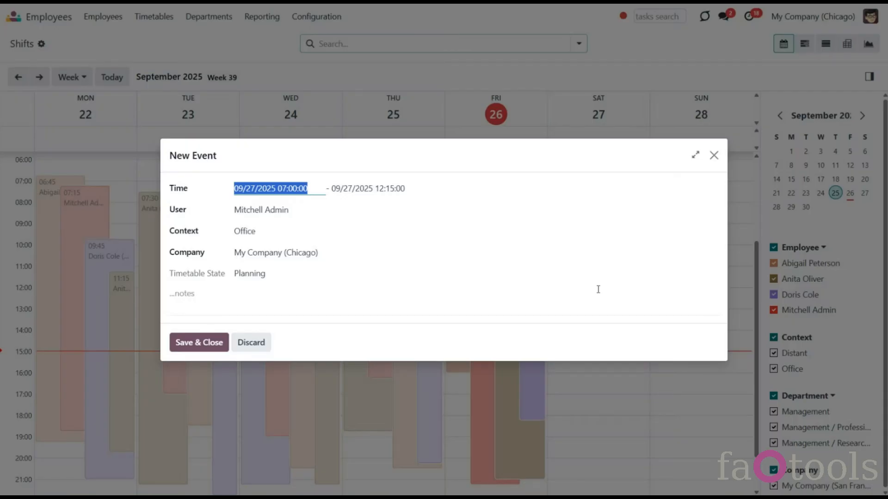
pyautogui.click(210, 341)
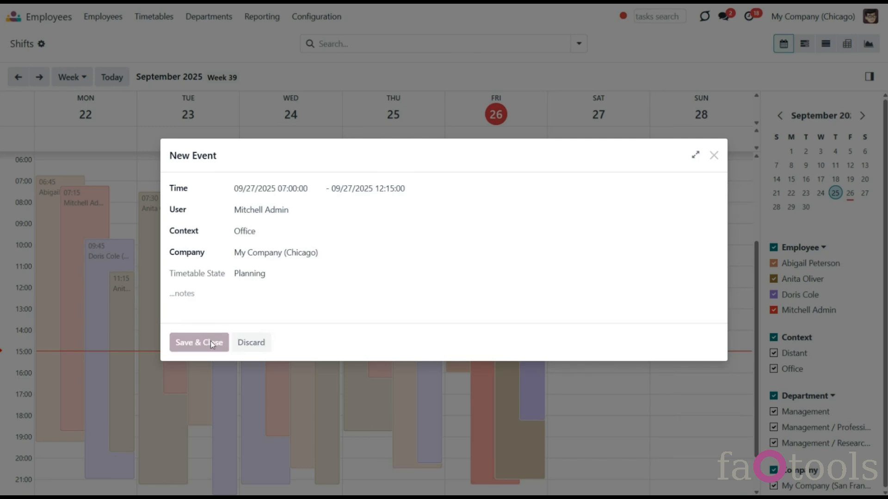
pyautogui.moveTo(616, 233); pyautogui.dragTo(611, 265)
pyautogui.scroll(-1, 772, 312)
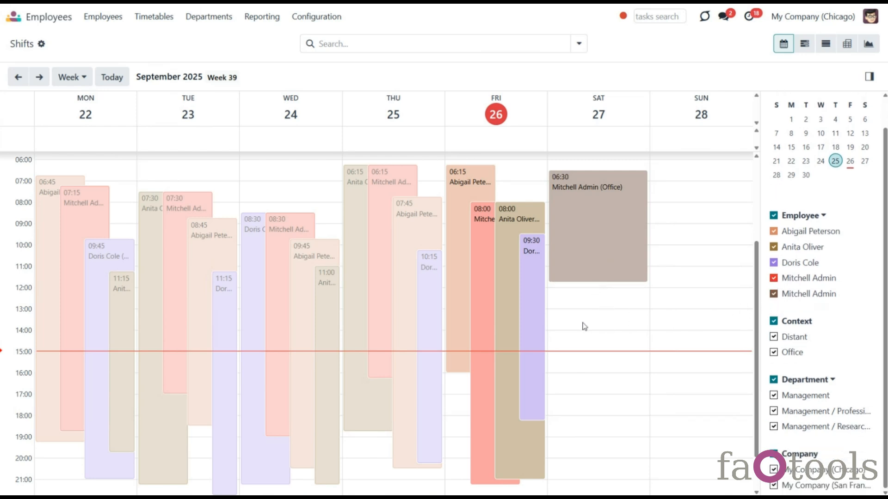
# - Open the 27 September shift for editing, inspect its start and end time fields, and discard the form
pyautogui.click(565, 232)
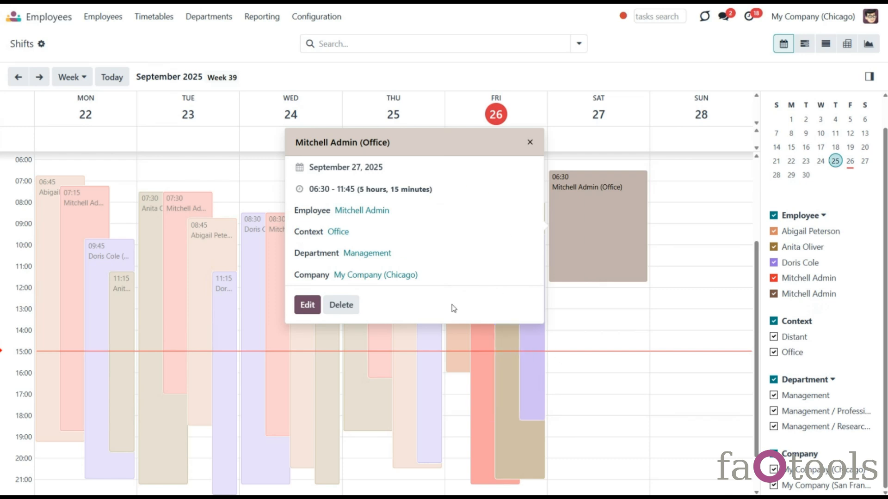
pyautogui.click(596, 243)
pyautogui.click(307, 306)
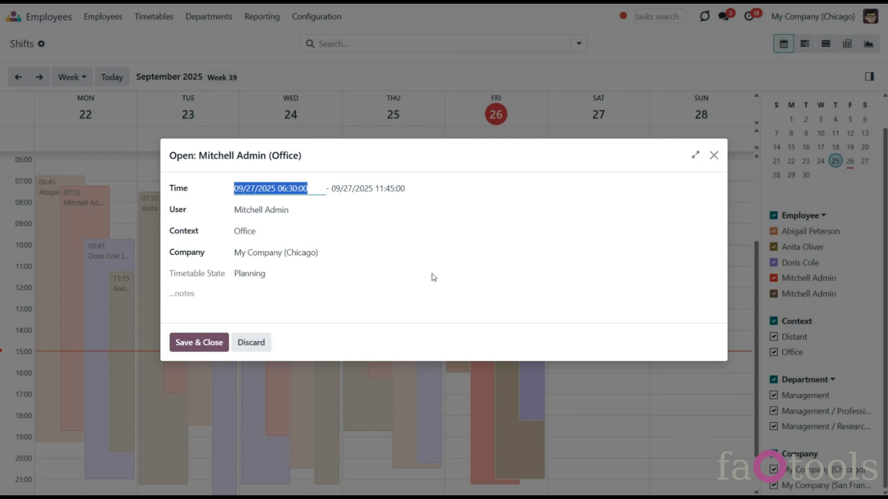
pyautogui.click(409, 196)
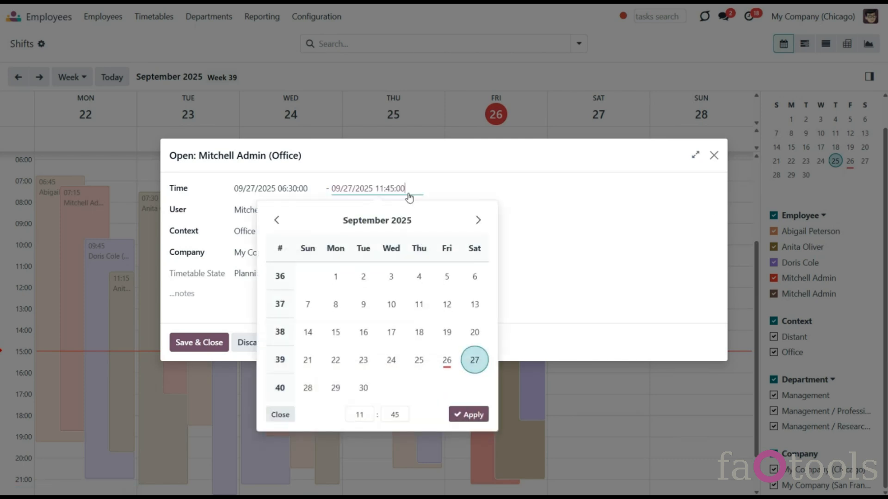
pyautogui.click(252, 200)
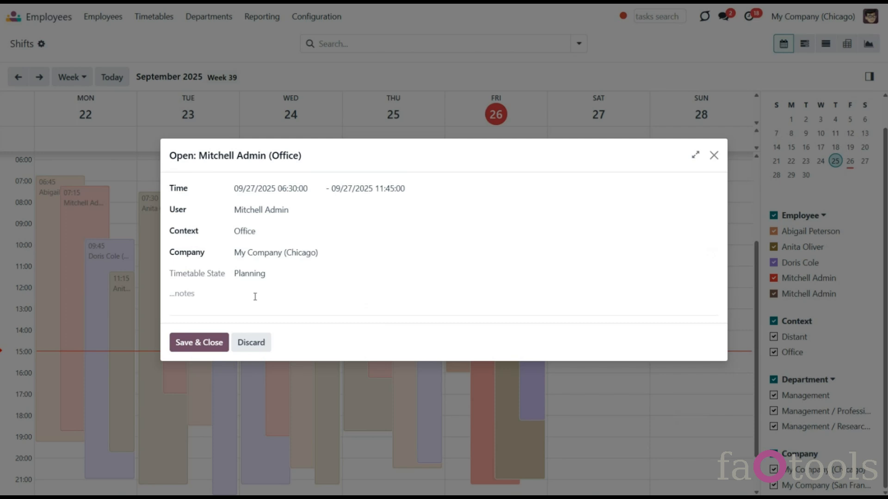
pyautogui.click(251, 342)
# - Delete the Office shift on 27 September 2025 from the calendar
pyautogui.click(623, 249)
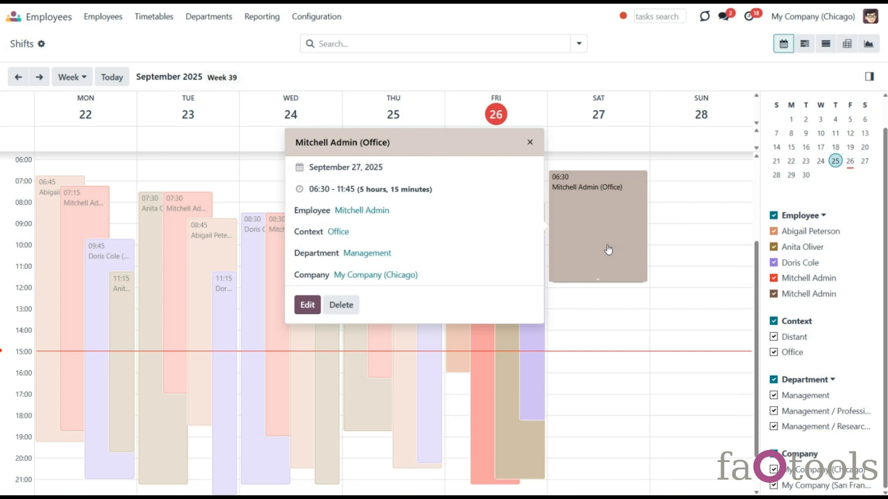
pyautogui.click(339, 305)
pyautogui.click(280, 306)
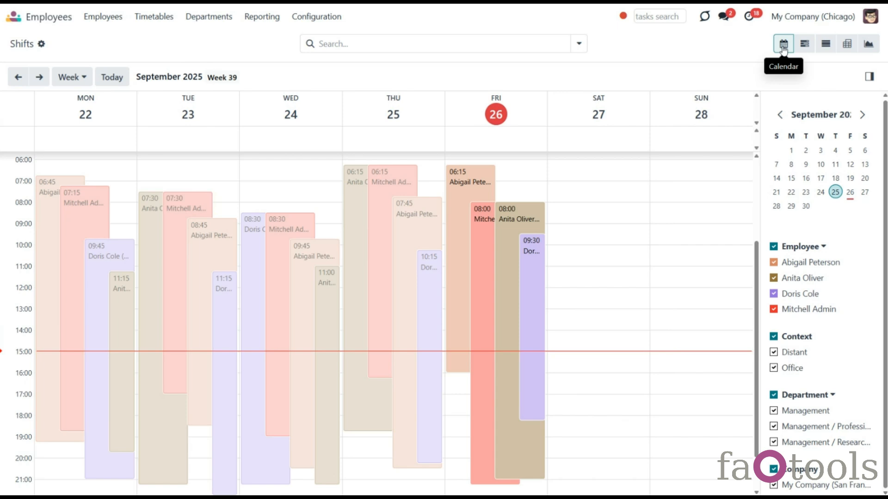
# - Compare the shifts in the list, pivot, graph and Gantt views
pyautogui.click(828, 47)
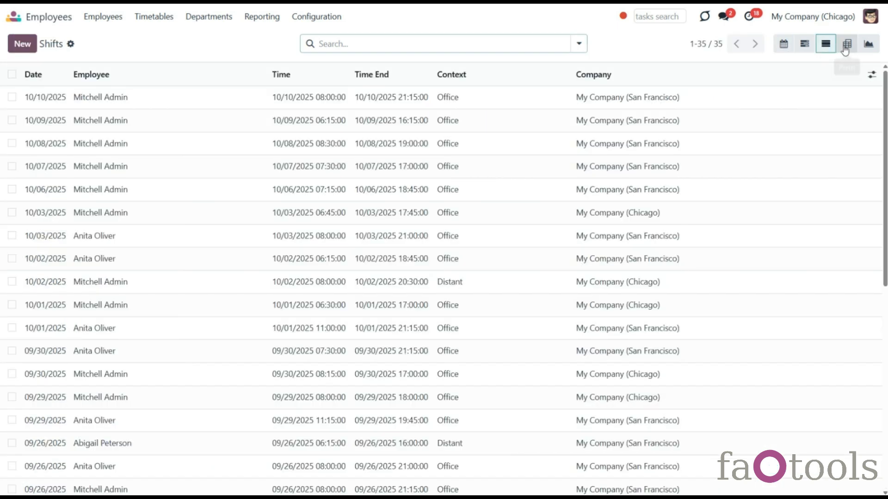
pyautogui.click(850, 47)
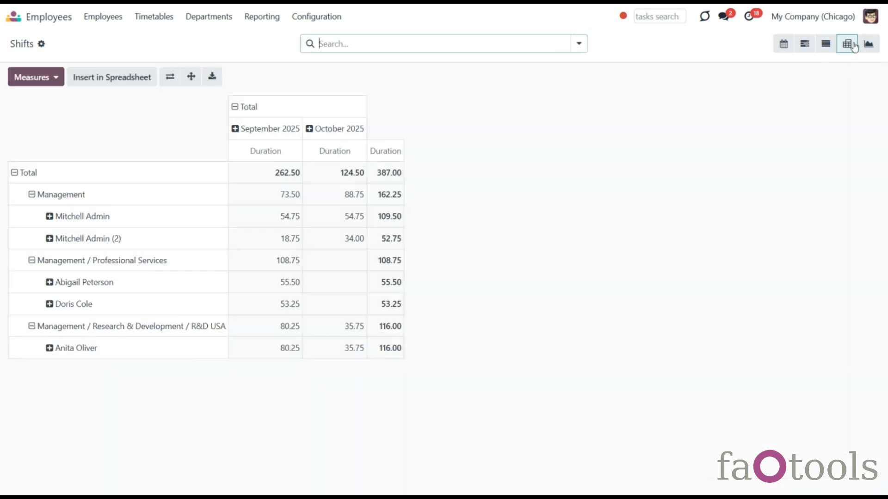
pyautogui.click(868, 46)
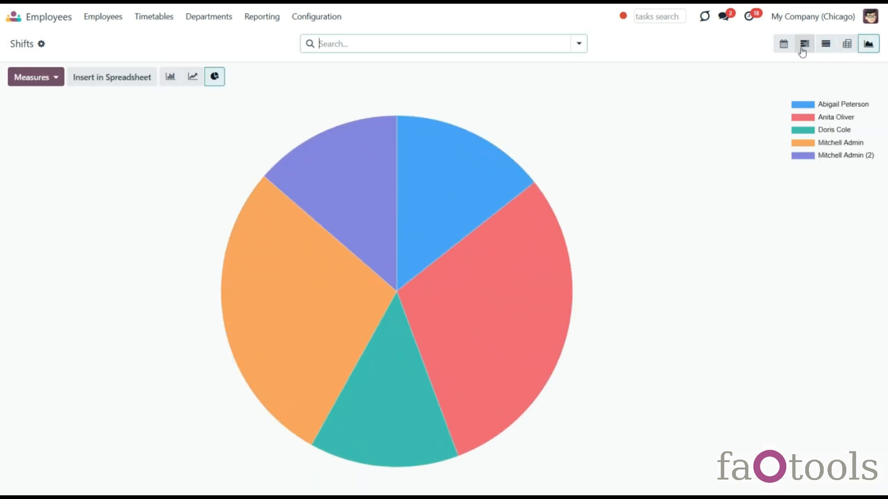
pyautogui.click(803, 48)
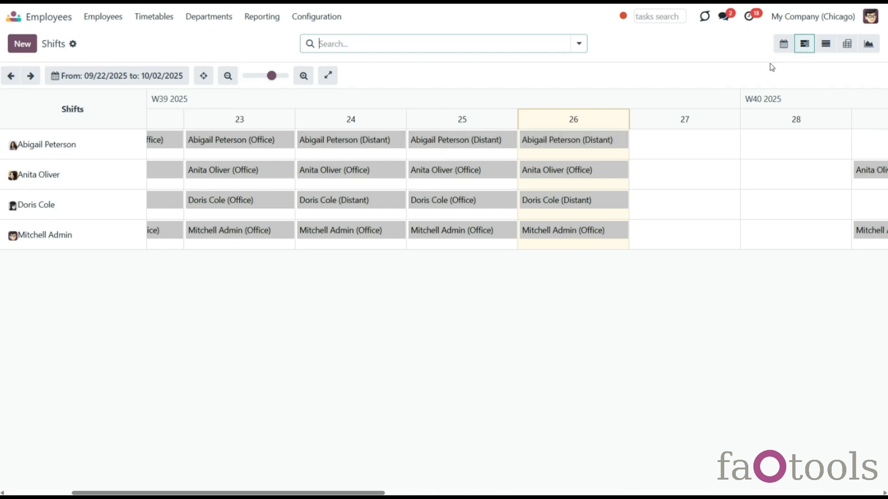
pyautogui.click(159, 18)
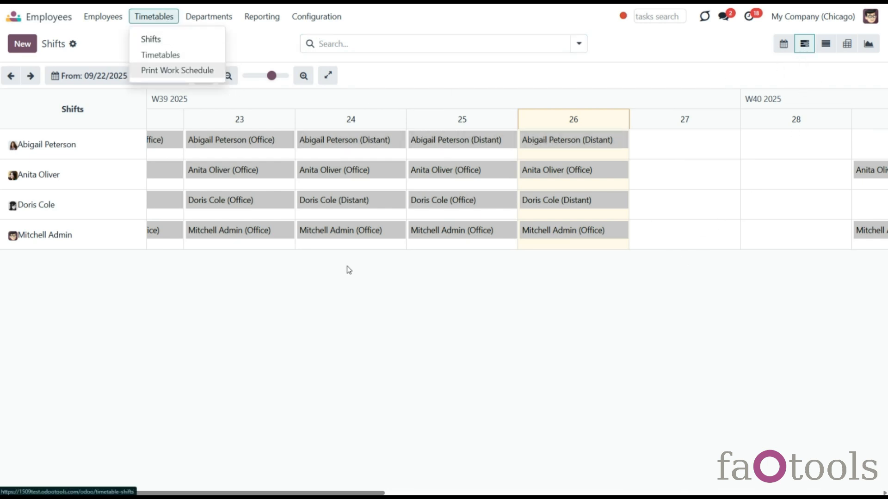
pyautogui.click(195, 54)
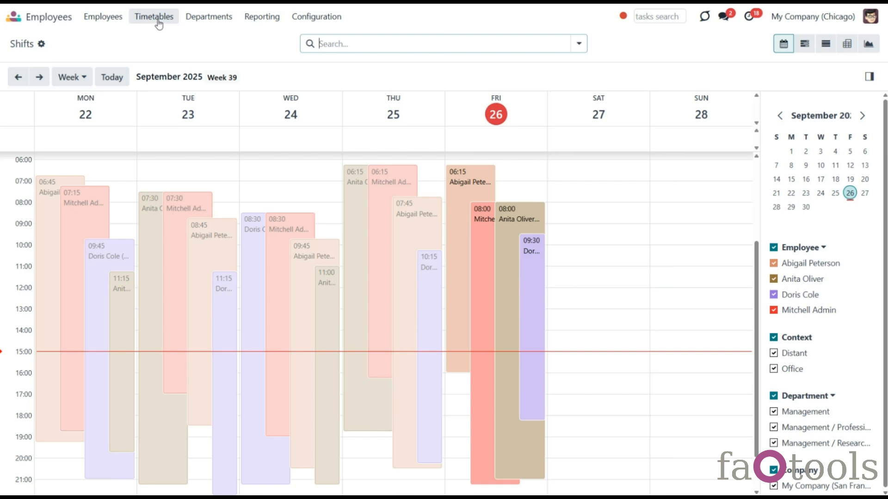
# - Start printing the work schedule for the period 09/22/2025 to 10/04/2025, and check the available timezones
pyautogui.click(159, 23)
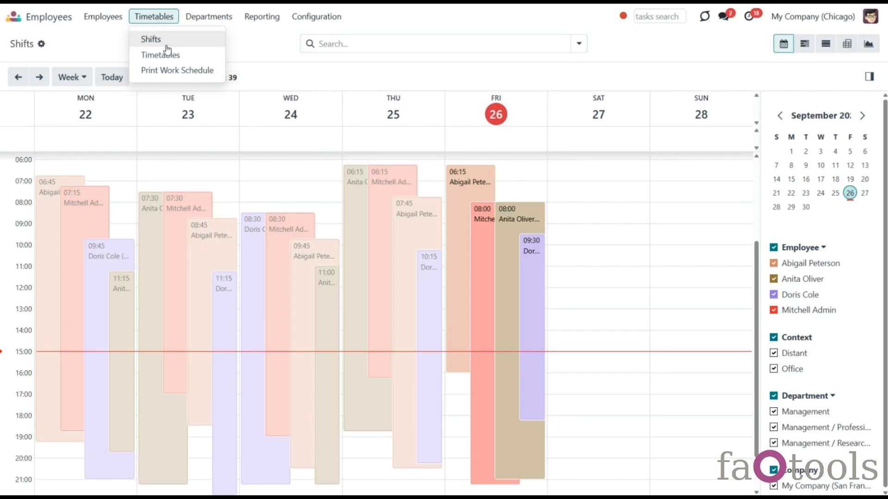
pyautogui.click(175, 71)
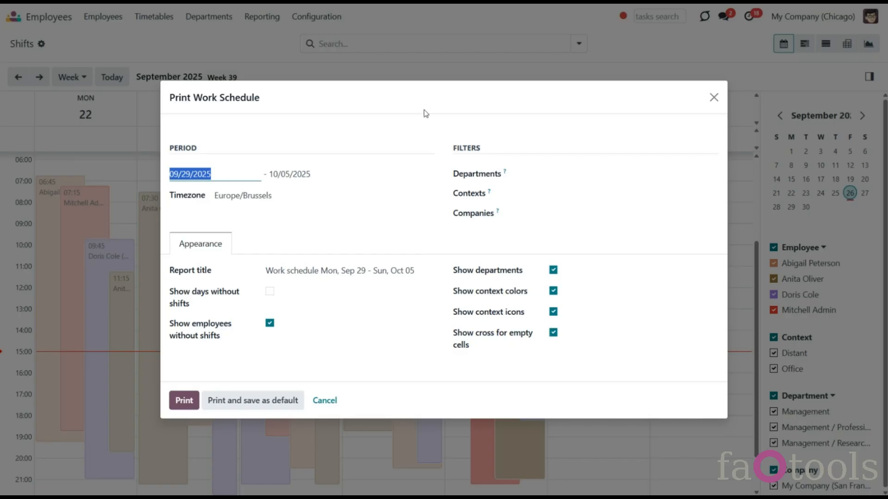
pyautogui.click(214, 175)
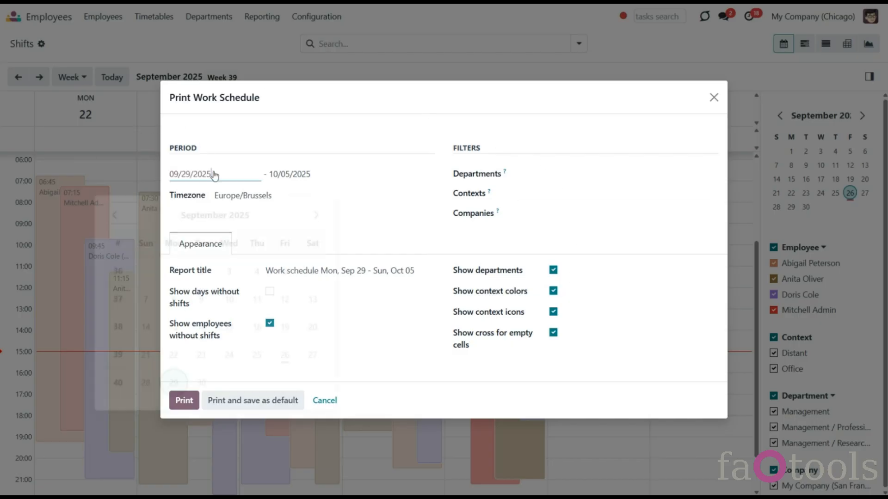
pyautogui.click(173, 345)
pyautogui.click(324, 181)
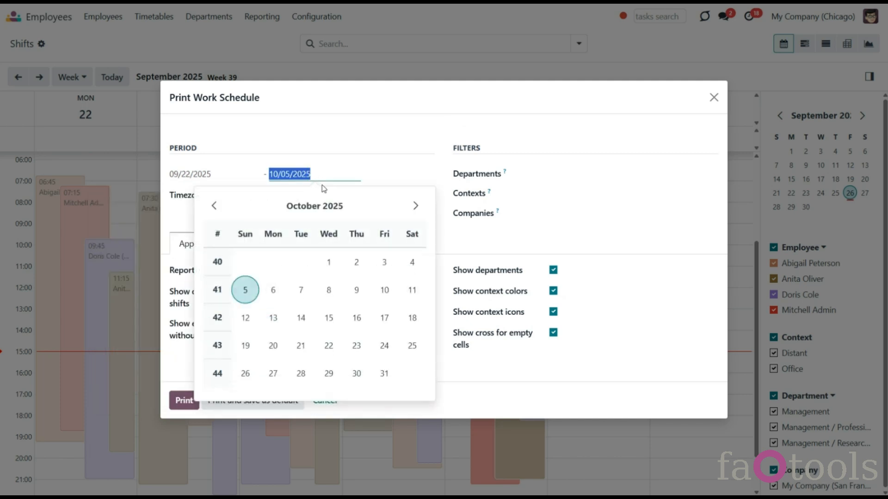
pyautogui.click(416, 268)
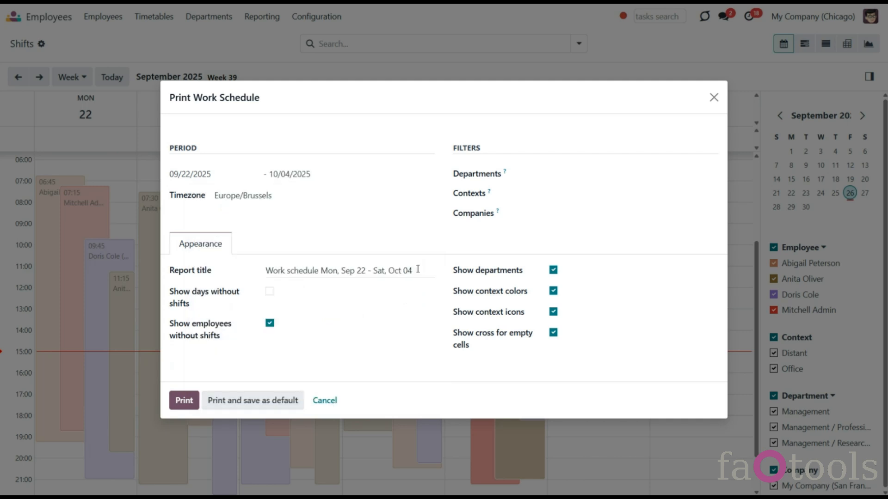
pyautogui.click(287, 200)
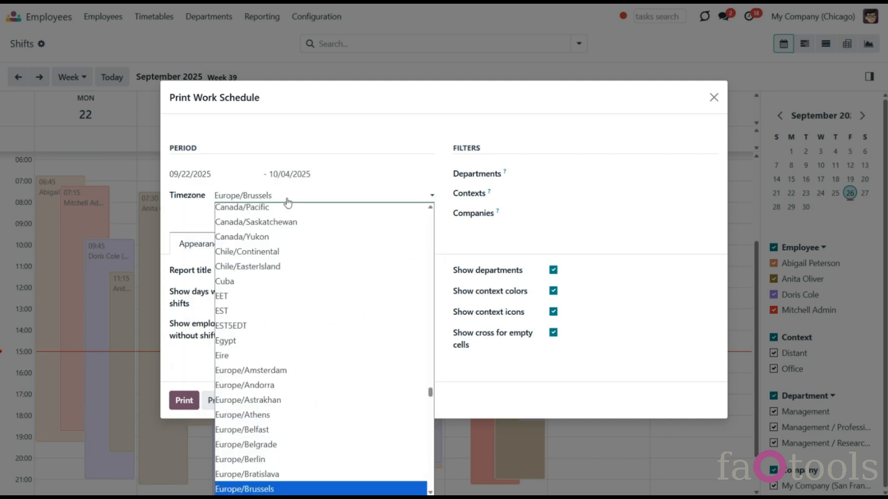
pyautogui.click(459, 229)
# - Try the Management department filter for the work schedule, look through the employee choices, and remove the filter
pyautogui.click(537, 174)
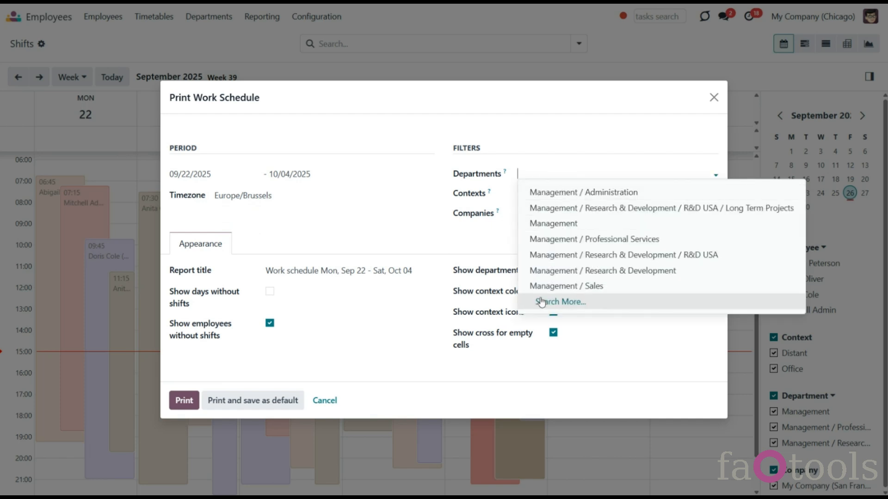
pyautogui.click(571, 225)
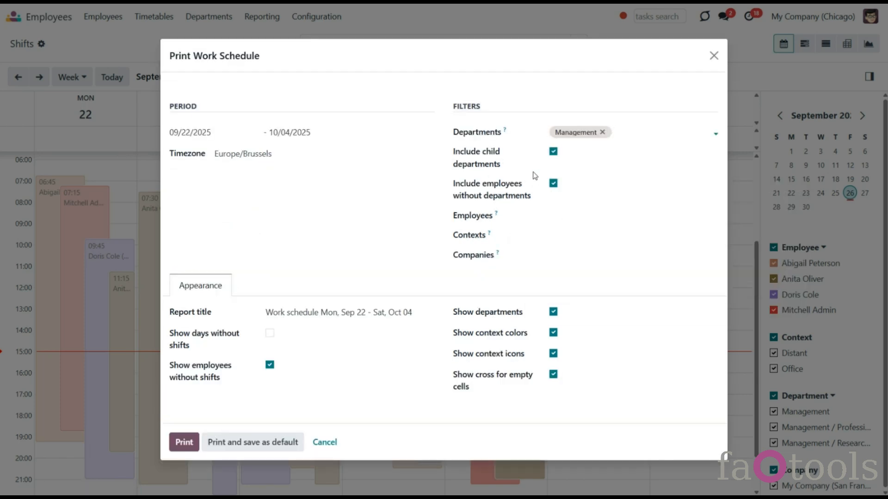
pyautogui.click(569, 217)
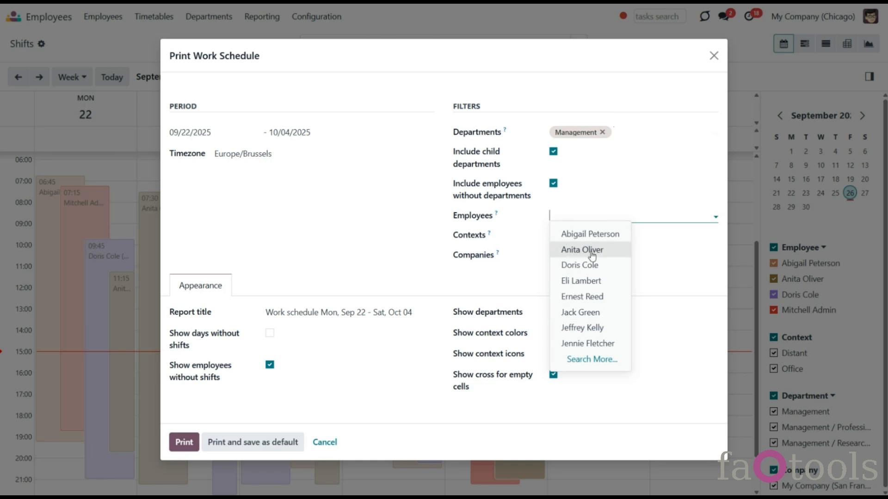
pyautogui.click(525, 287)
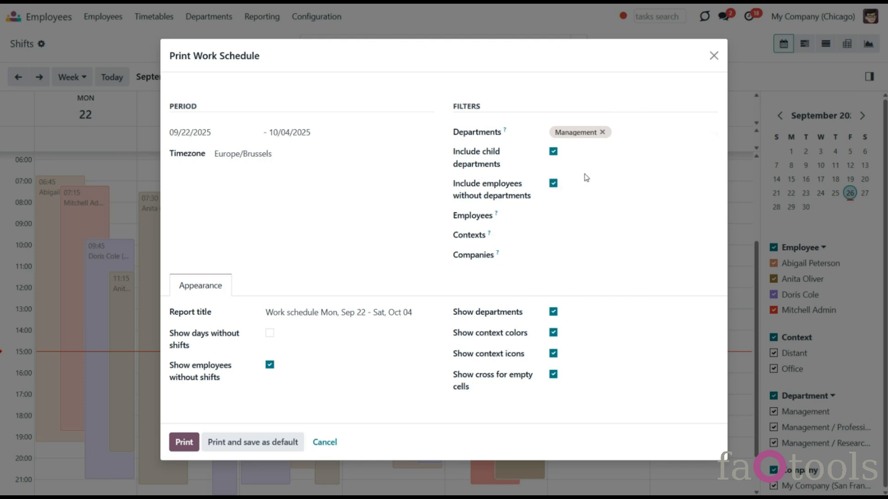
pyautogui.click(602, 132)
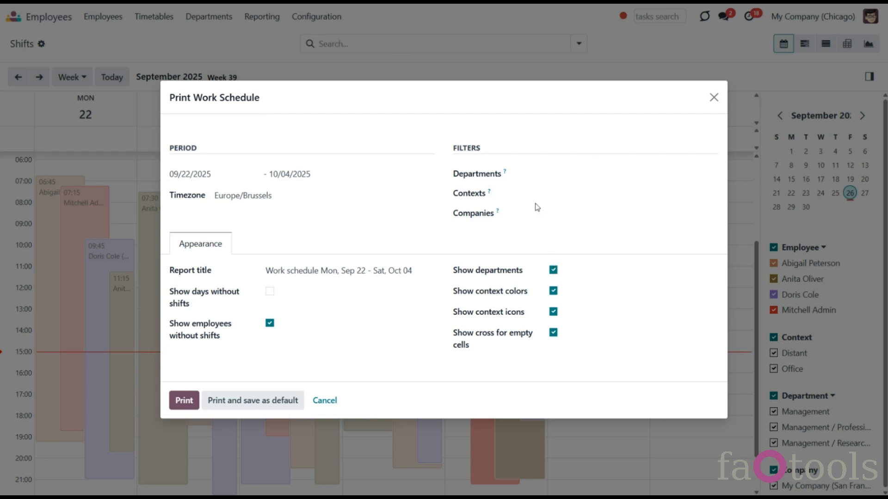
# - Filter the work schedule by the Distant and Office contexts and the companies My Company (San Francisco) and My Company (Chicago)
pyautogui.click(519, 193)
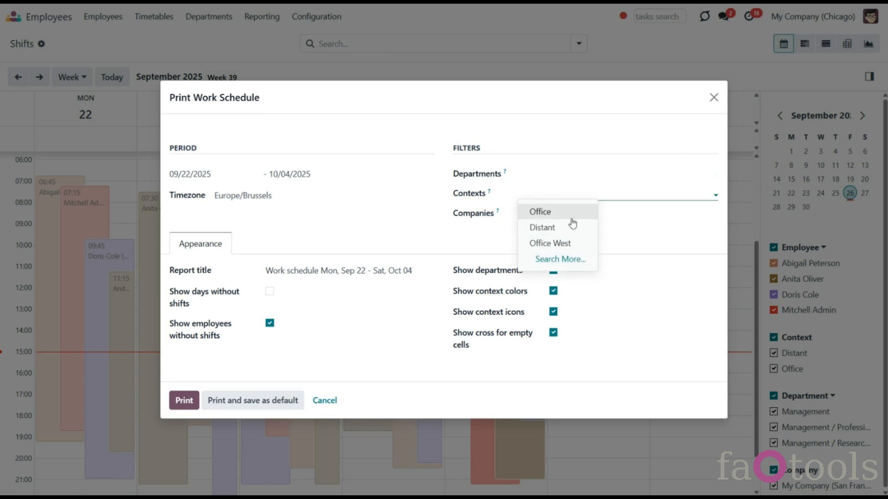
pyautogui.click(541, 228)
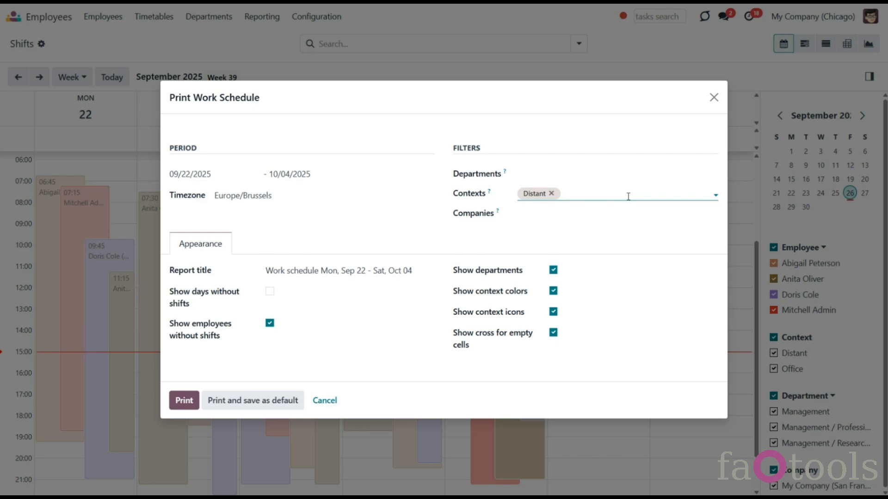
pyautogui.click(628, 196)
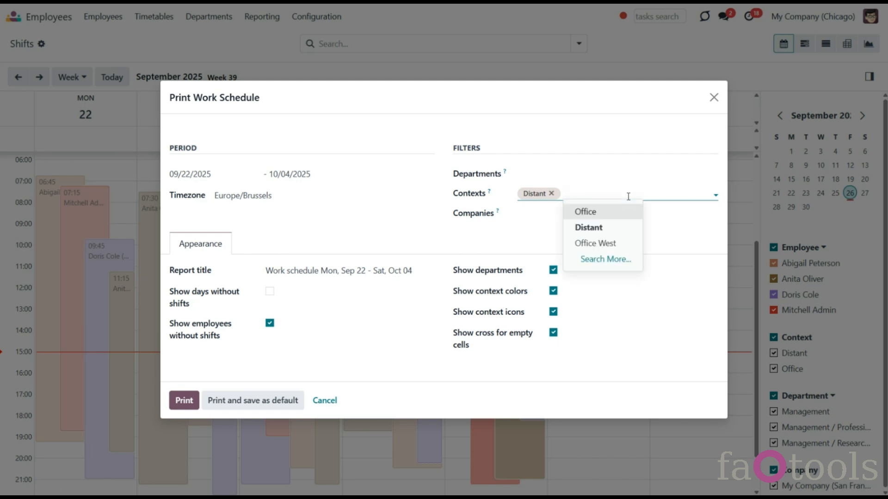
pyautogui.click(586, 210)
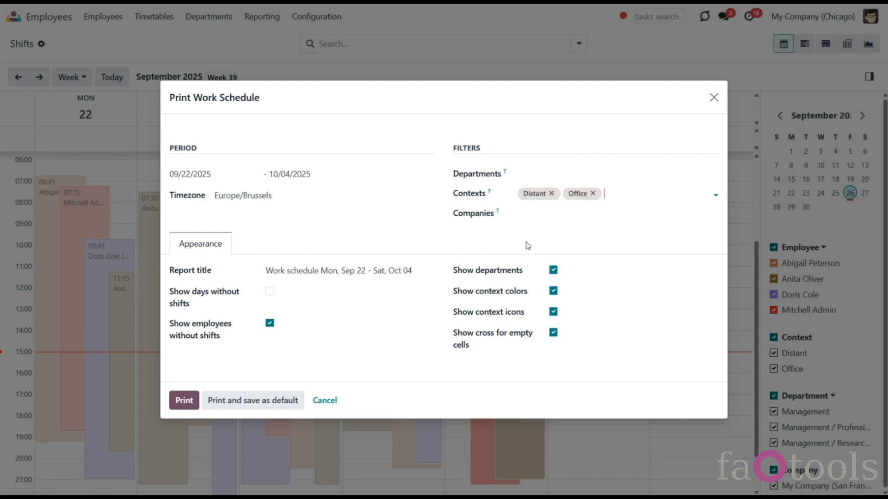
pyautogui.click(550, 214)
pyautogui.click(581, 247)
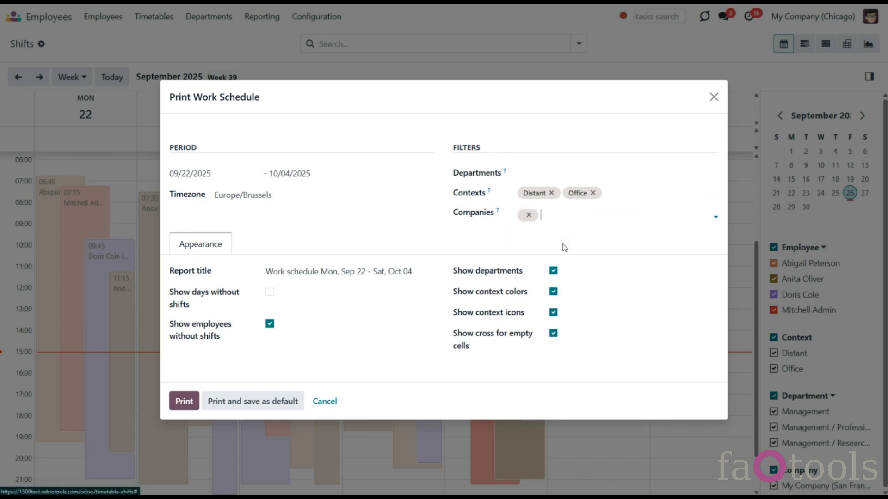
pyautogui.click(638, 216)
pyautogui.click(658, 233)
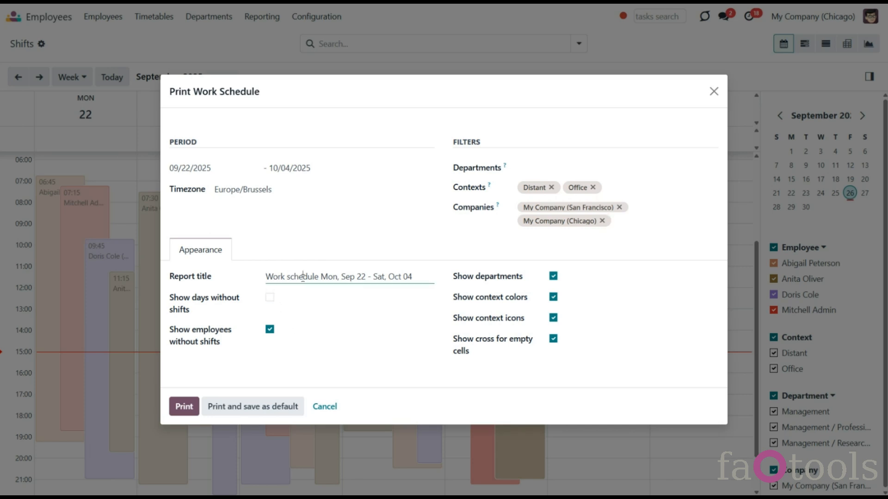
# - Include days without shifts in the work schedule, and print it while saving the options as default
pyautogui.click(338, 279)
pyautogui.click(269, 298)
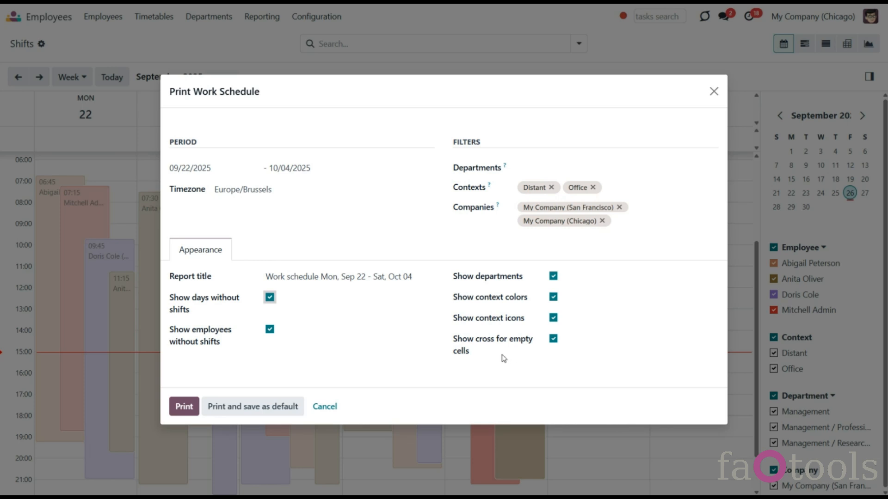
pyautogui.click(175, 411)
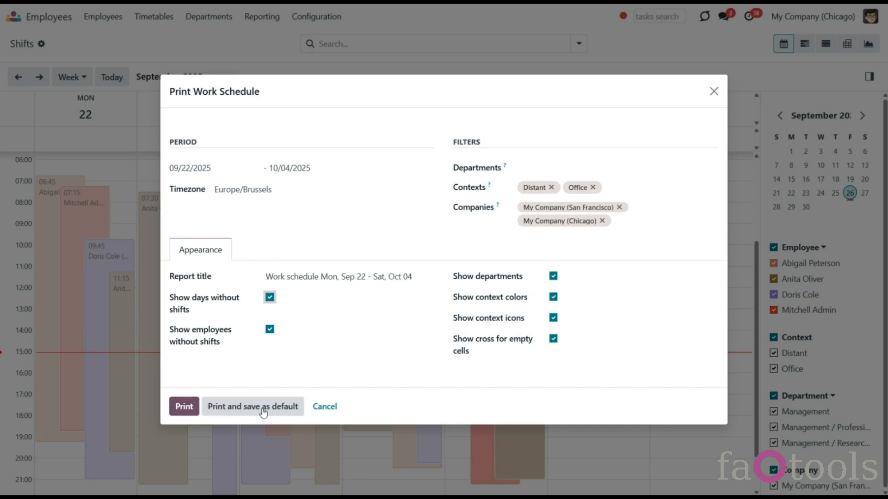
pyautogui.click(248, 412)
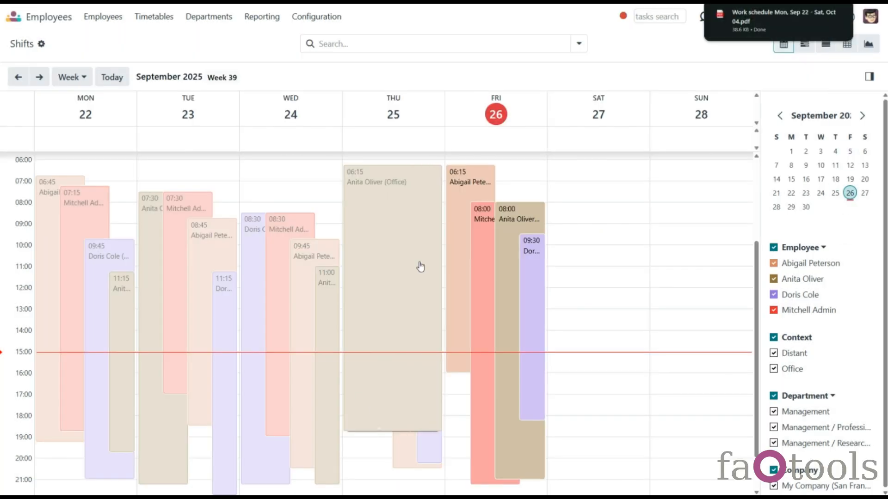
# - Check the saved defaults in a new work schedule print form, and view the downloaded work schedule PDF
pyautogui.click(154, 16)
pyautogui.click(185, 69)
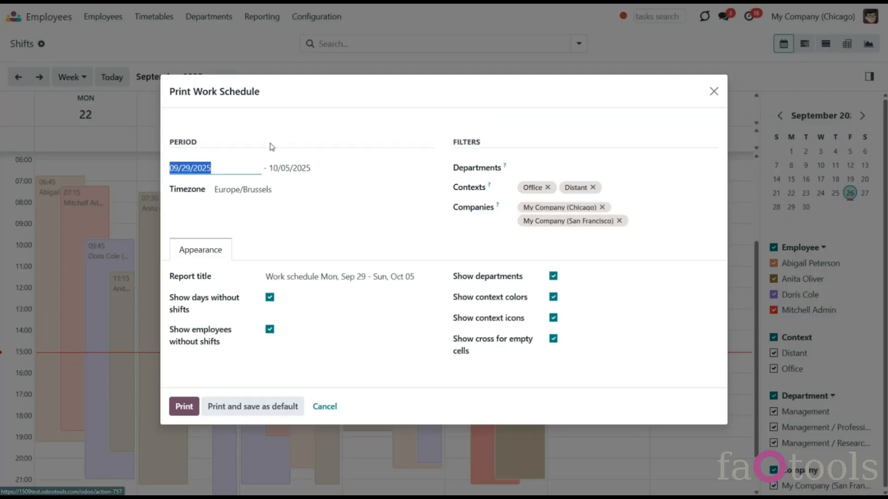
pyautogui.click(713, 95)
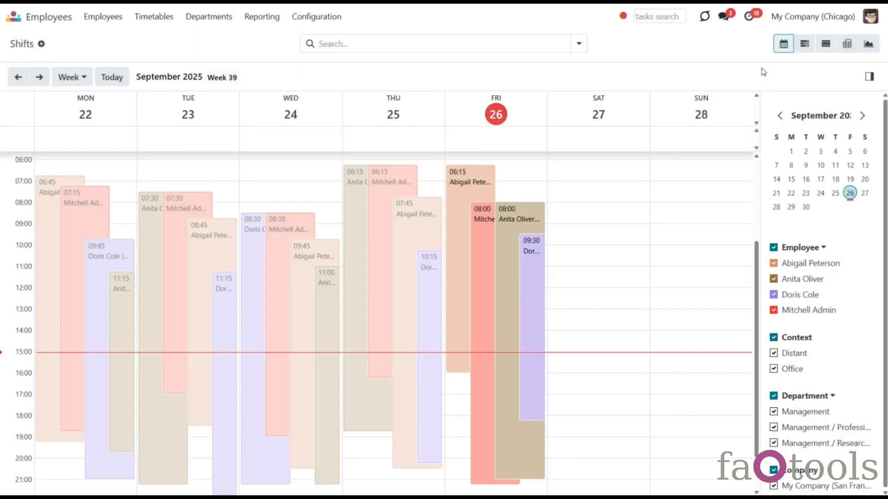
pyautogui.click(789, 37)
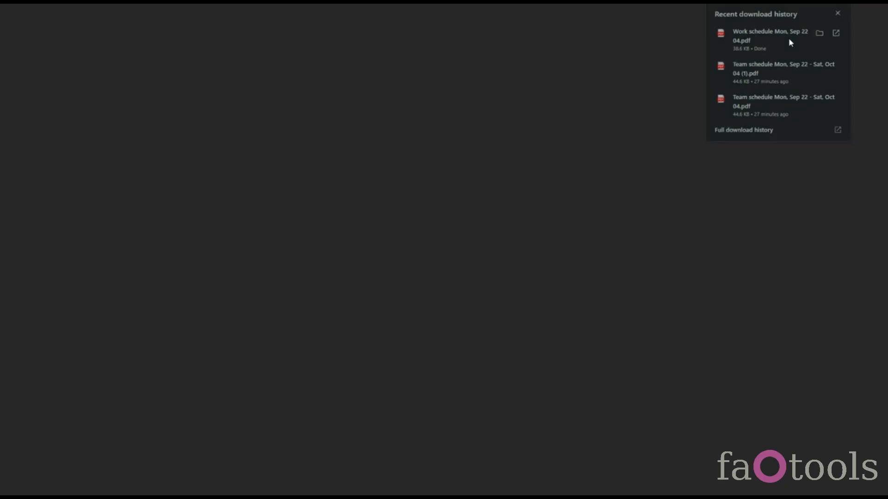
pyautogui.scroll(1, 856, 119)
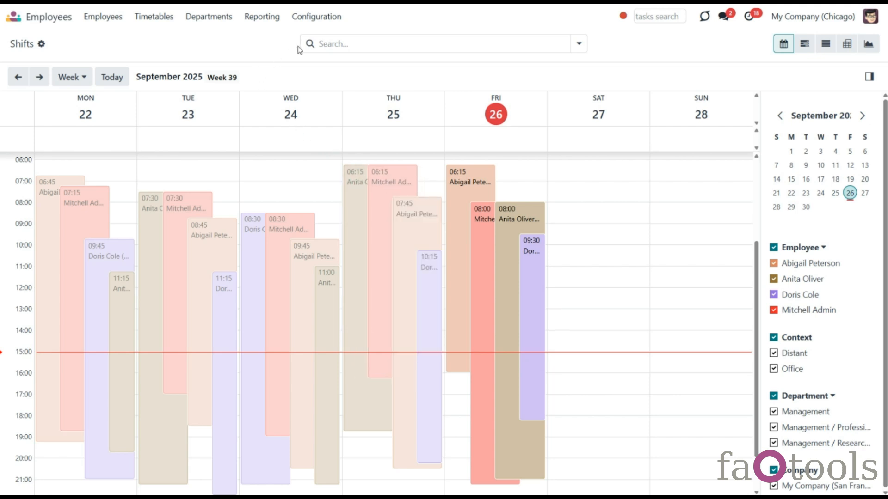
# - Open the Employees settings, look through the Work Schedule Layout choices, search them for "new" without changing the layout, and open the paper format
pyautogui.click(316, 17)
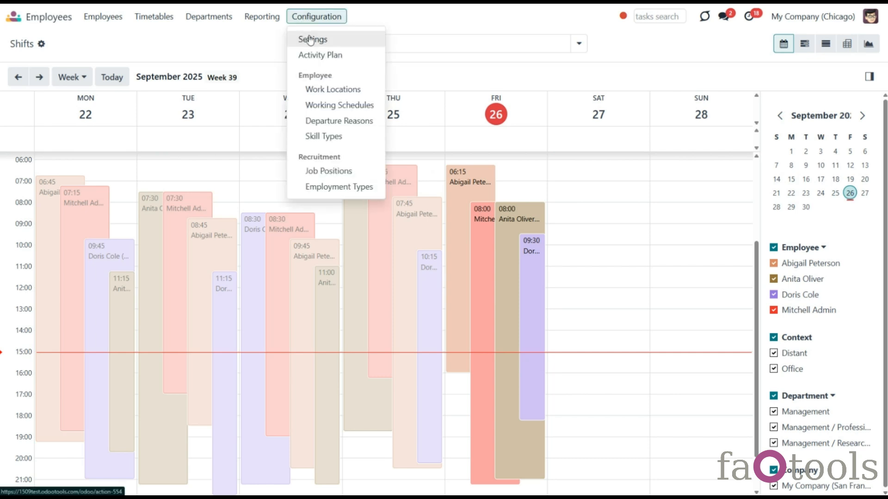
pyautogui.click(312, 38)
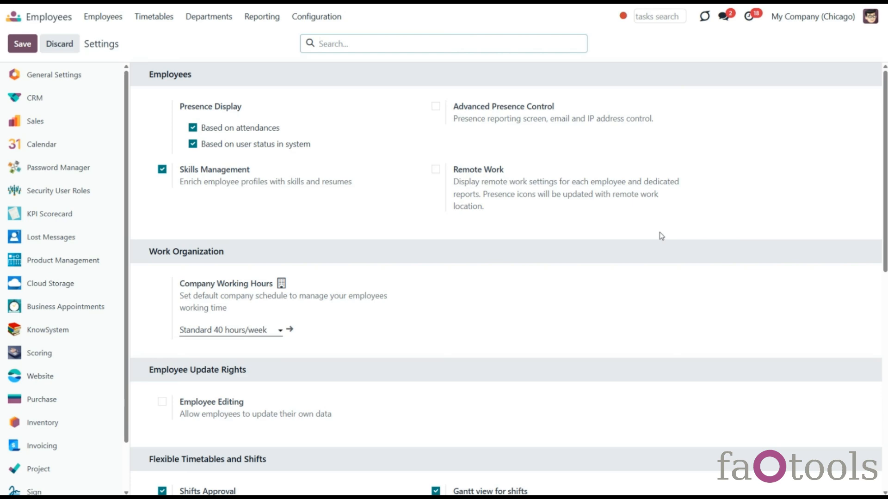
pyautogui.scroll(-8, 661, 236)
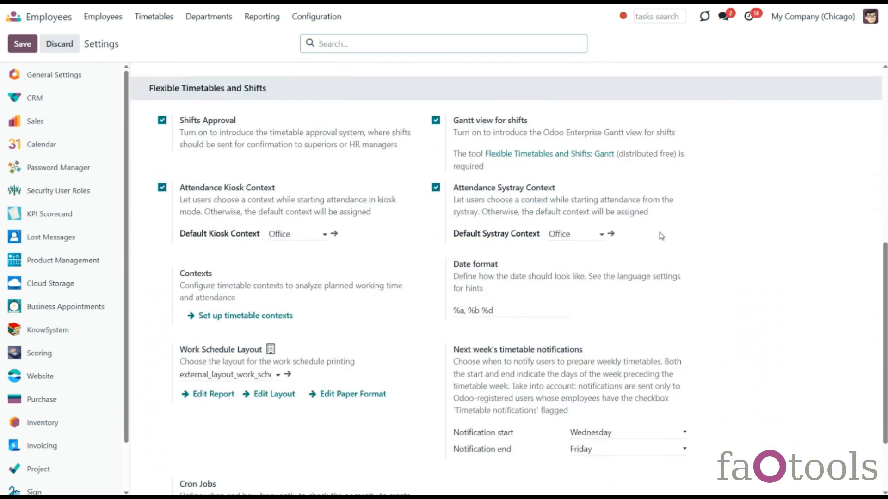
pyautogui.scroll(-1, 647, 259)
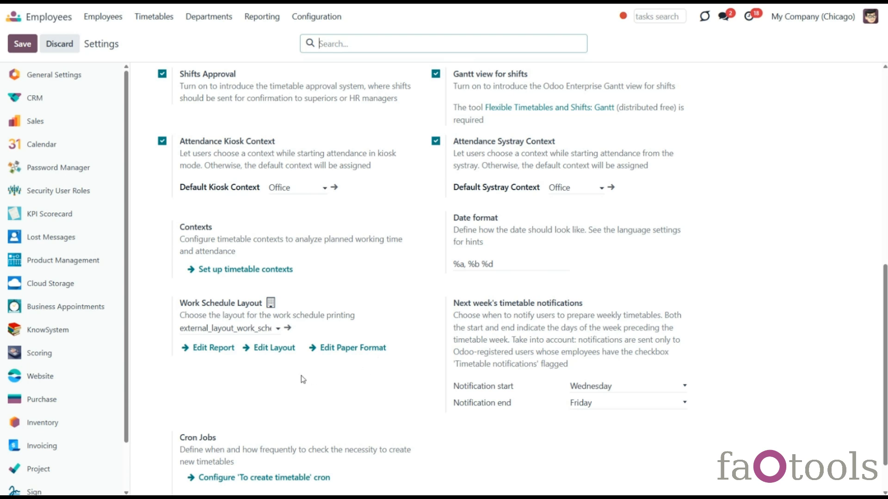
pyautogui.click(239, 328)
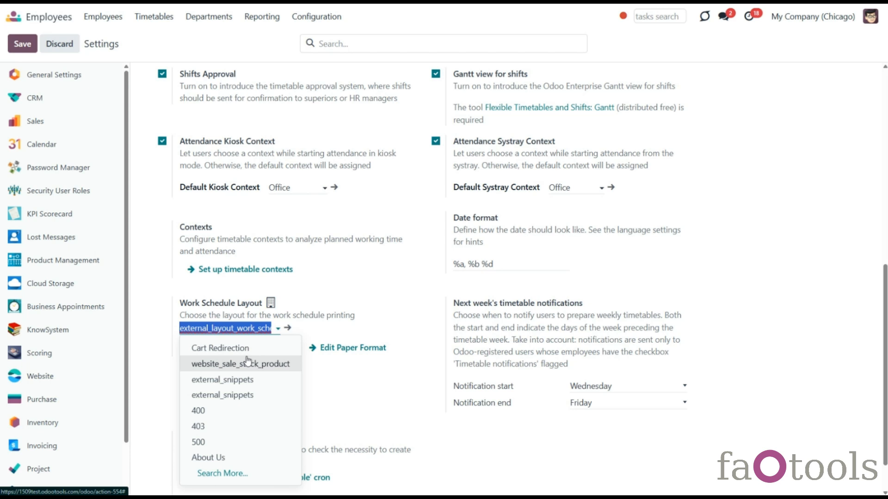
pyautogui.write('new')
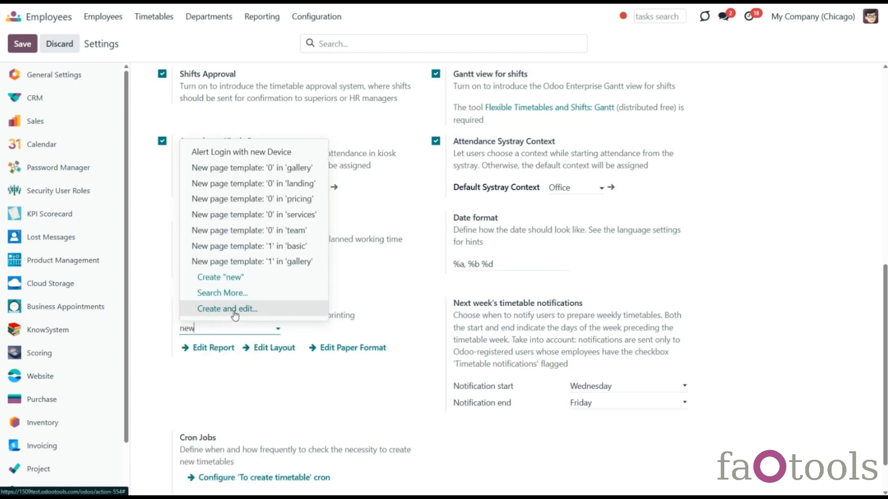
pyautogui.press('Escape')
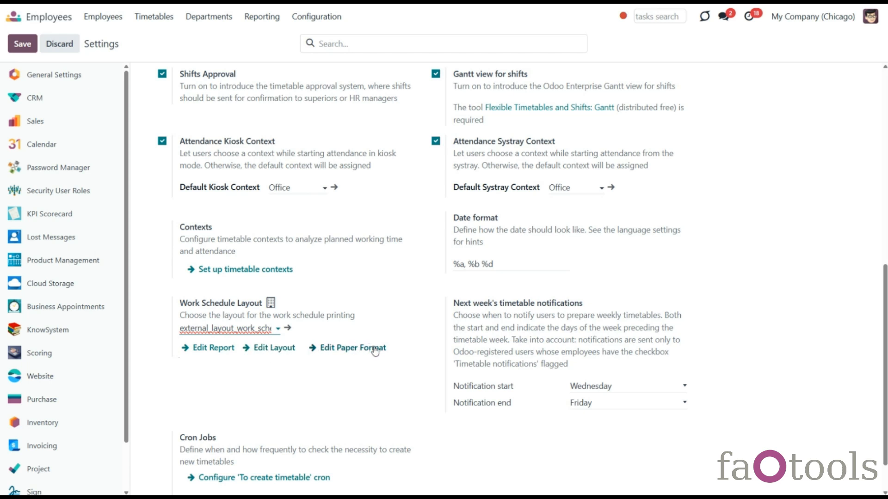
pyautogui.click(335, 348)
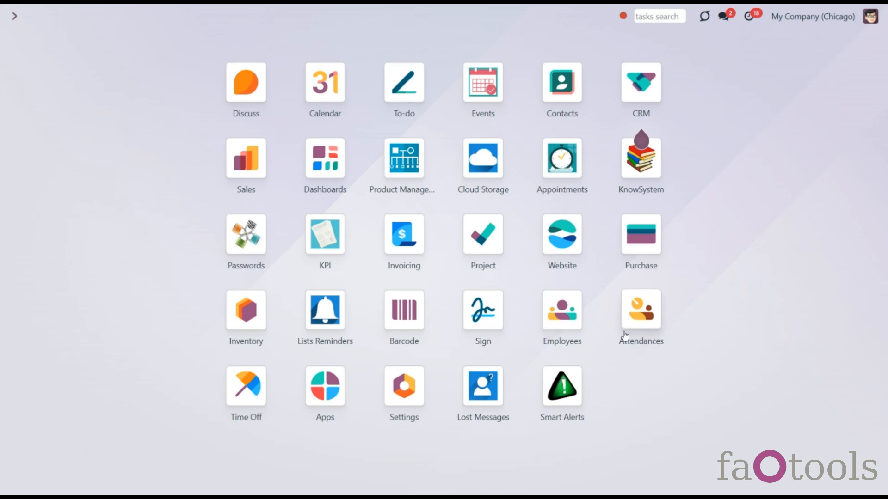
# - Open the attendance kiosk, choose the Distant and then the Office West context, and identify an employee manually
pyautogui.click(650, 319)
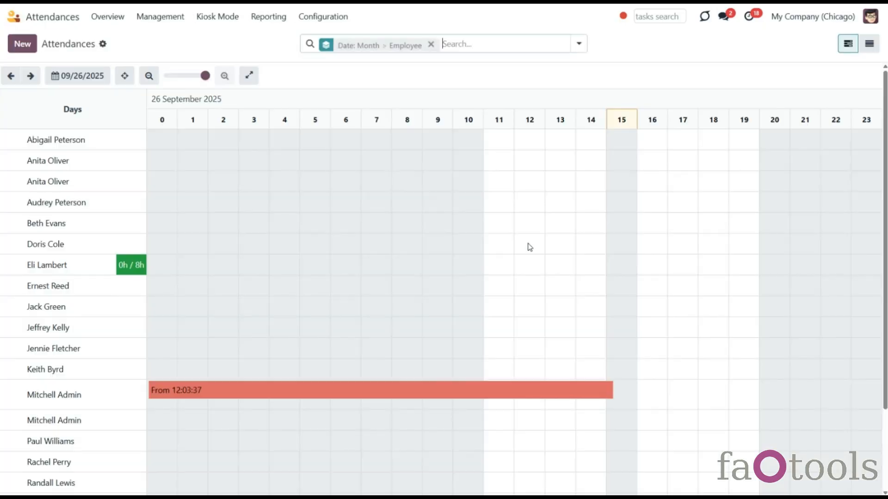
pyautogui.click(226, 18)
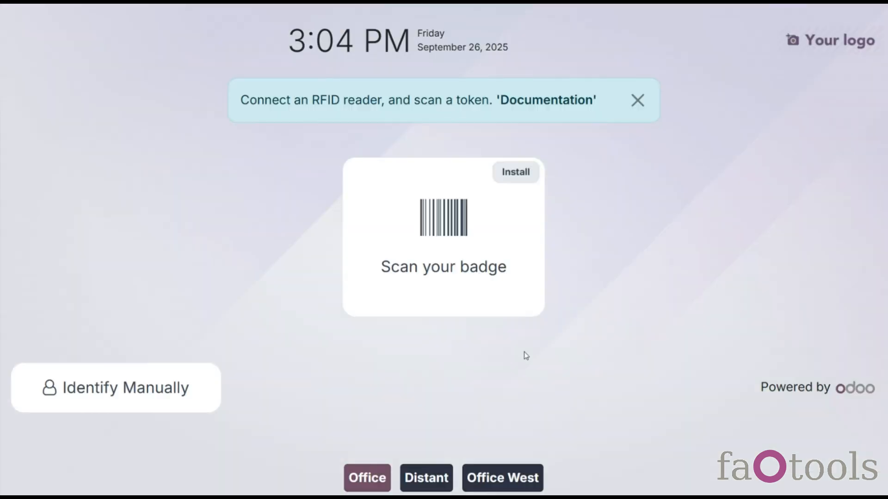
pyautogui.click(409, 477)
pyautogui.click(485, 478)
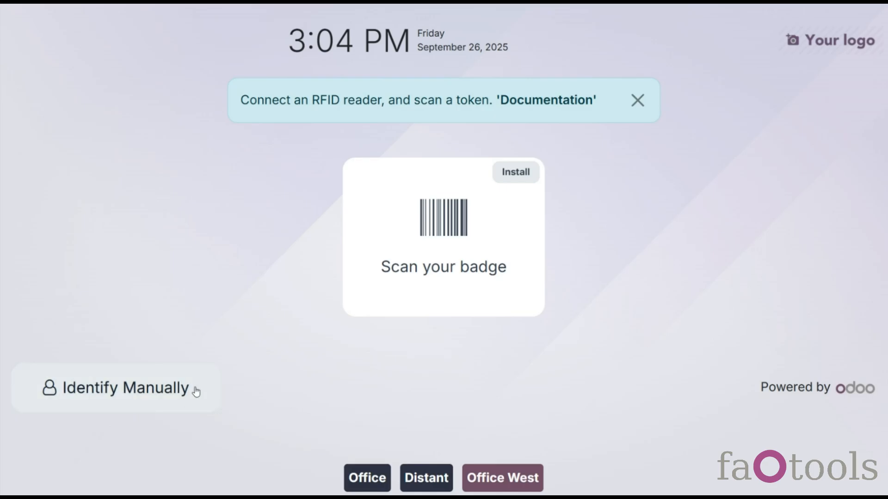
pyautogui.click(183, 396)
pyautogui.click(422, 100)
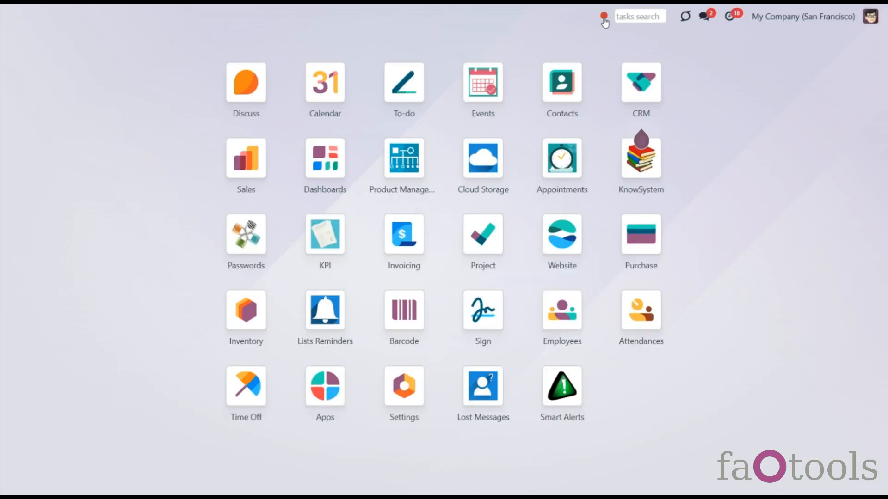
# - Check in from the attendance indicator with the Office context
pyautogui.click(603, 16)
pyautogui.click(564, 61)
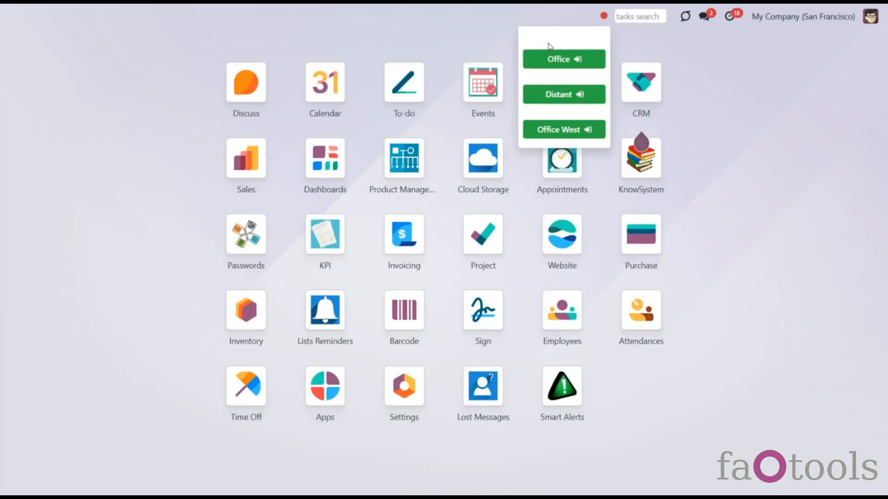
pyautogui.click(639, 411)
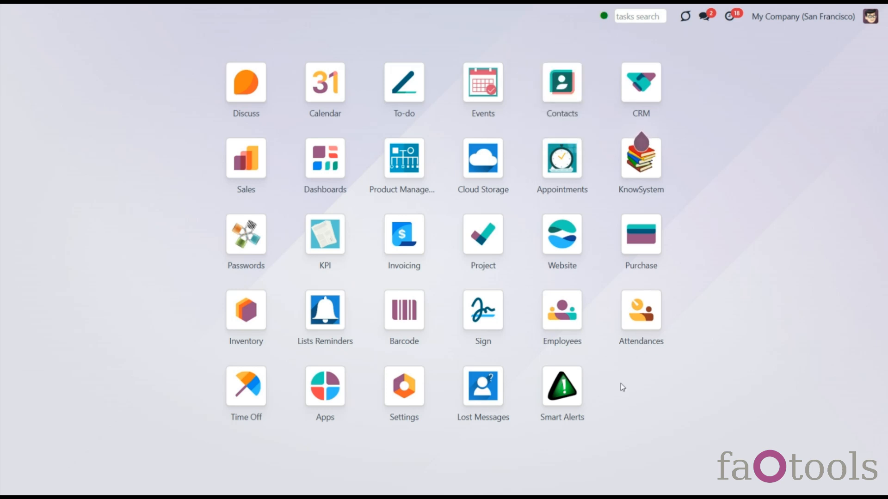
# - Open the administrator's timetable for this week and examine the planned, signed and overload hours for the Office and Distant contexts
pyautogui.click(570, 322)
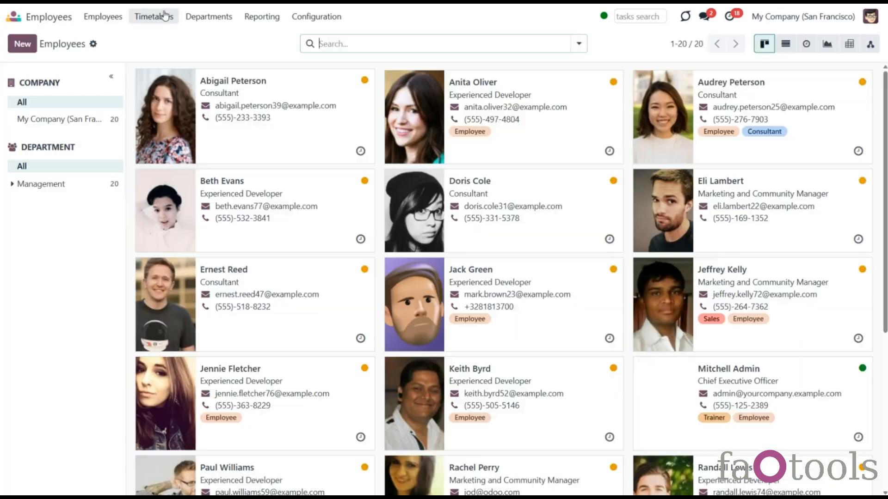
pyautogui.click(153, 16)
pyautogui.click(178, 60)
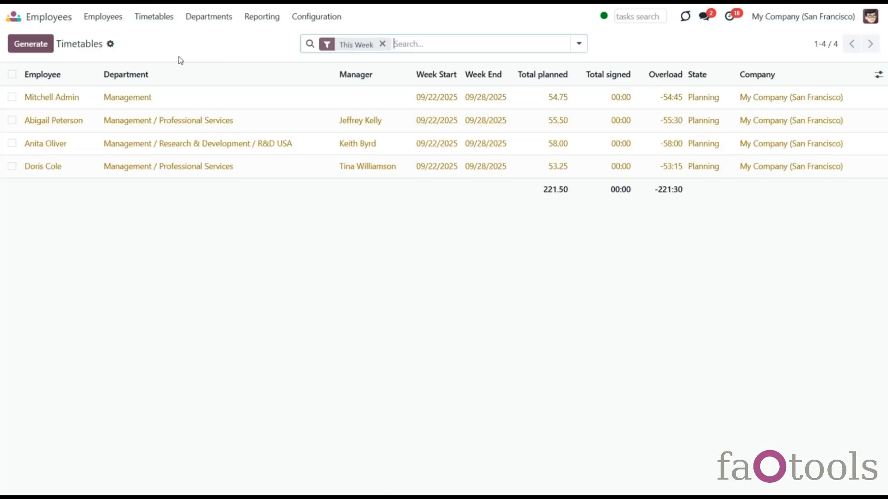
pyautogui.click(187, 93)
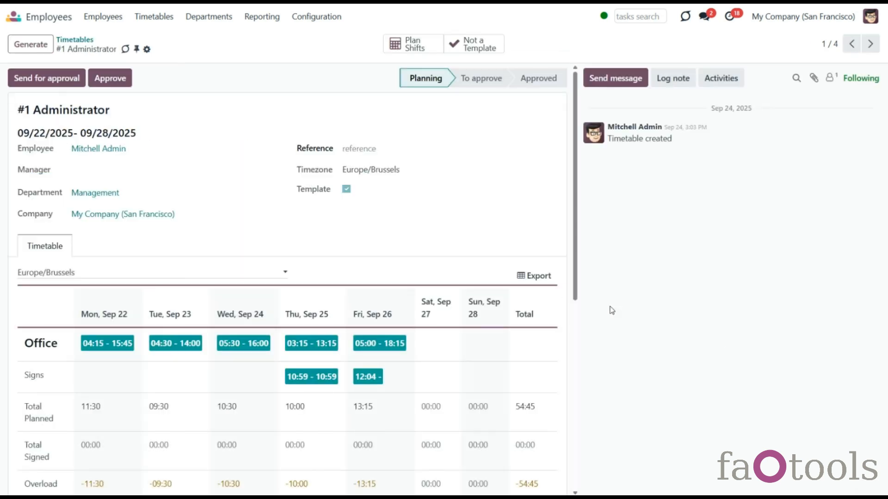
pyautogui.scroll(-3, 513, 271)
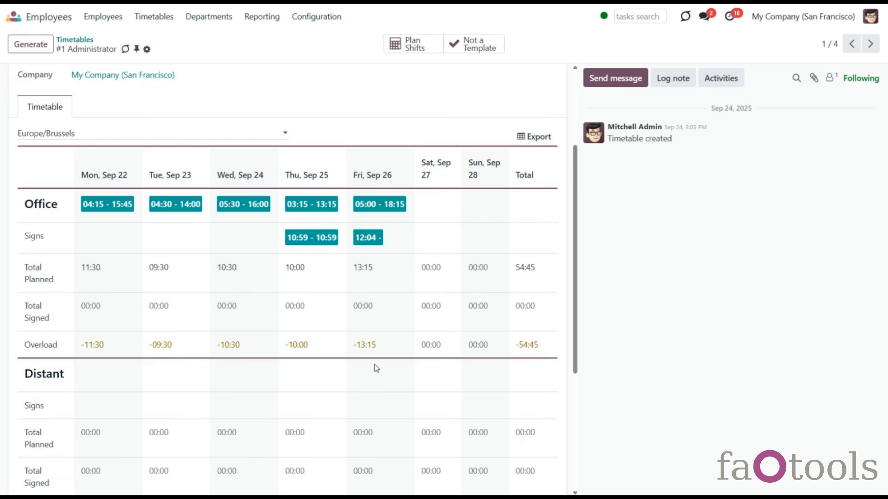
pyautogui.scroll(-1, 376, 368)
pyautogui.scroll(-2, 375, 369)
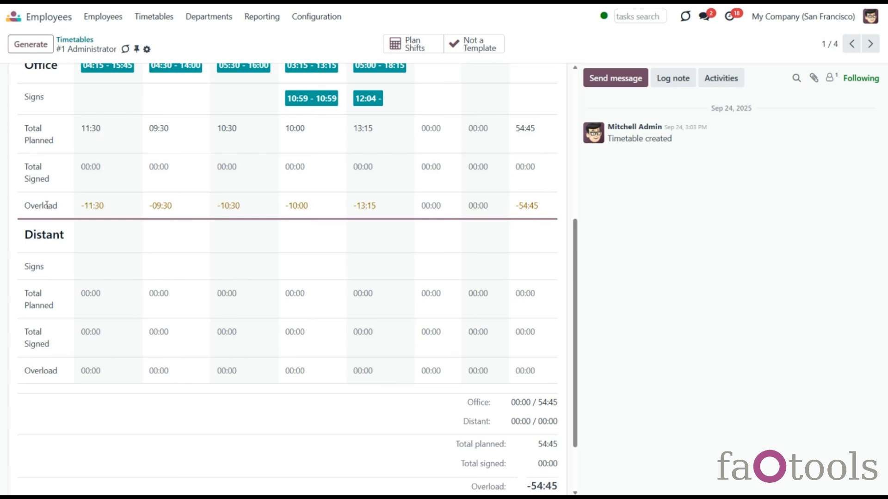
pyautogui.scroll(-2, 531, 337)
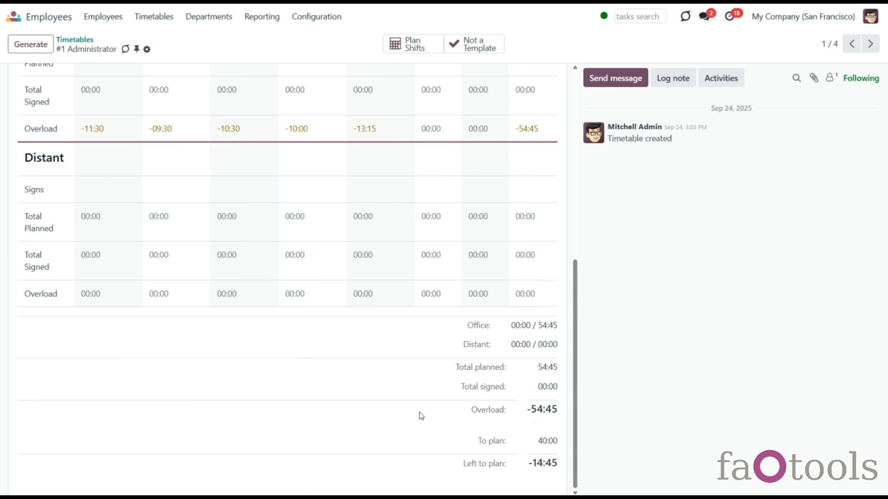
pyautogui.scroll(3, 421, 415)
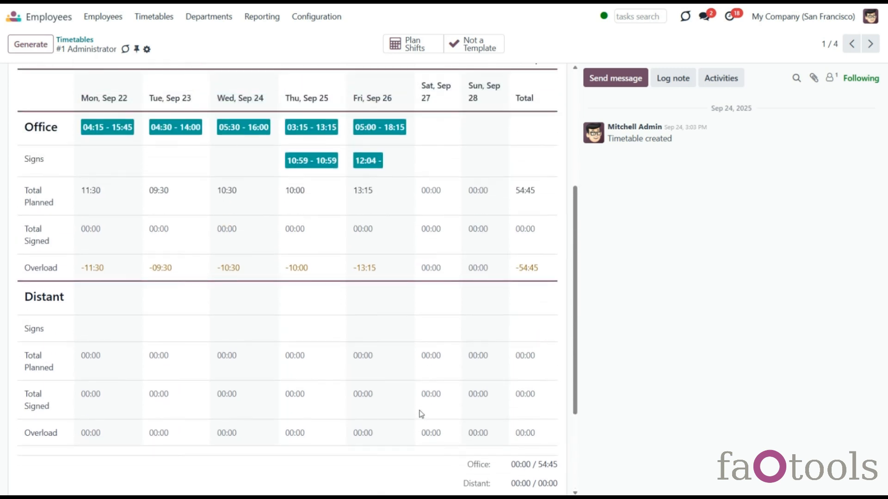
pyautogui.moveTo(578, 394); pyautogui.dragTo(577, 380)
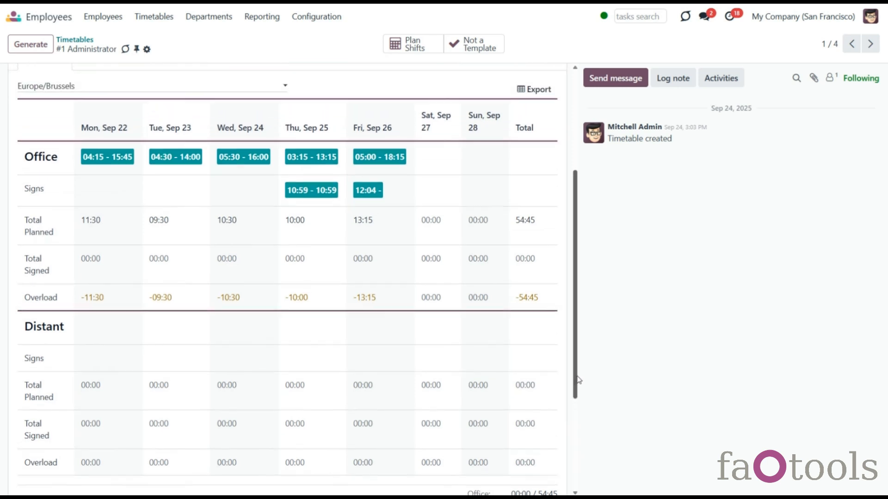
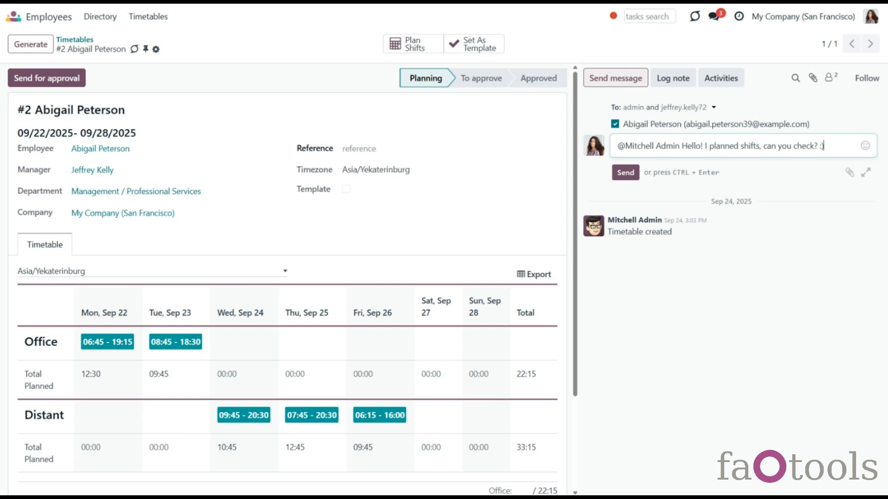
# - Send the message asking the administrator to check the planned shifts, and review that employee's Office and Distant hours in the administrator's view
pyautogui.click(626, 175)
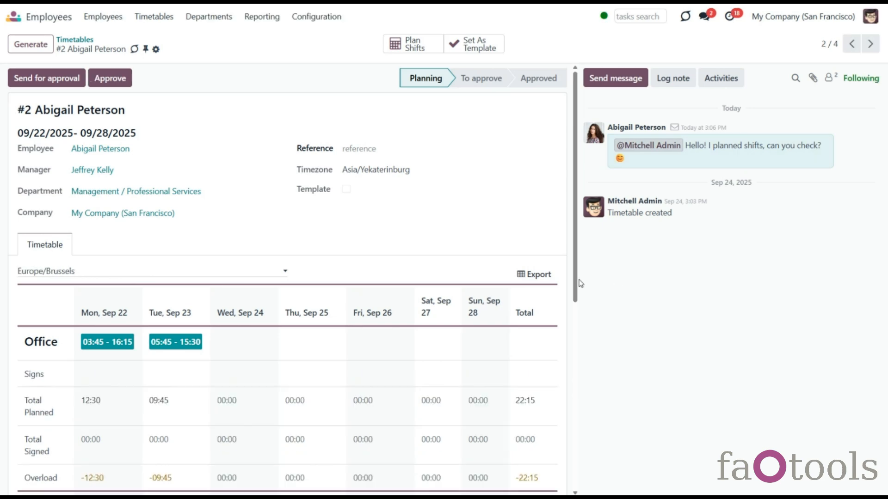
pyautogui.scroll(-5, 555, 252)
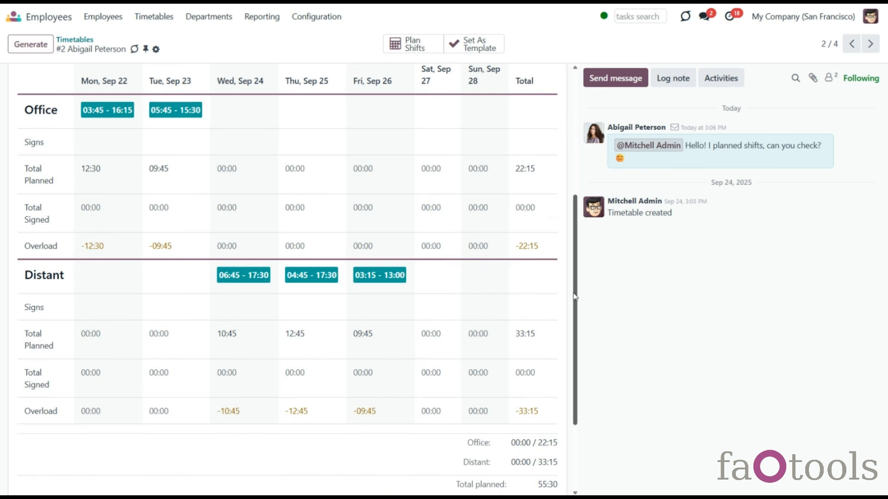
pyautogui.scroll(1, 573, 296)
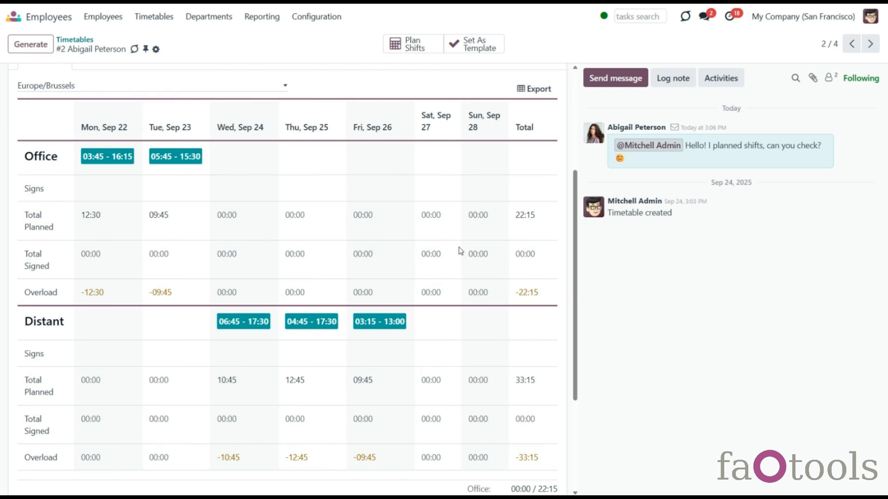
# - Open the shifts calendar, view the context choices for a new shift on 09/27/2025 from 08:30 to 16:15, and discard the shift
pyautogui.click(168, 18)
pyautogui.click(171, 41)
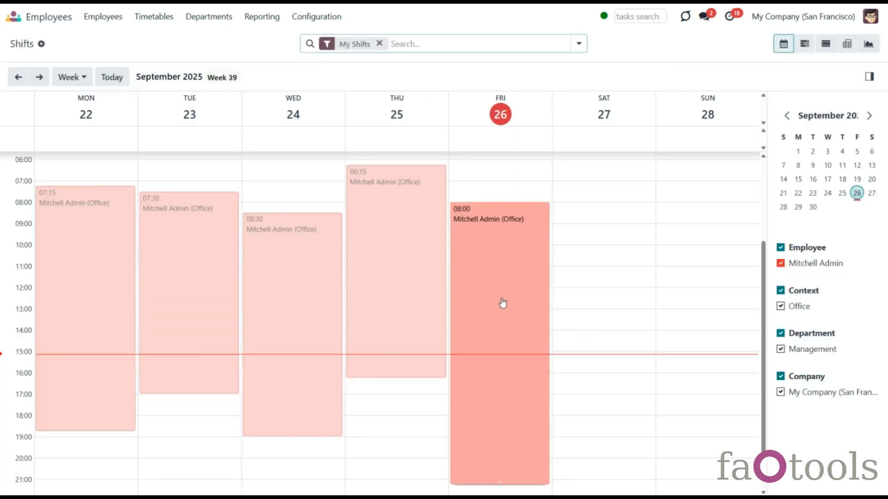
pyautogui.moveTo(572, 213); pyautogui.dragTo(540, 378)
pyautogui.click(259, 231)
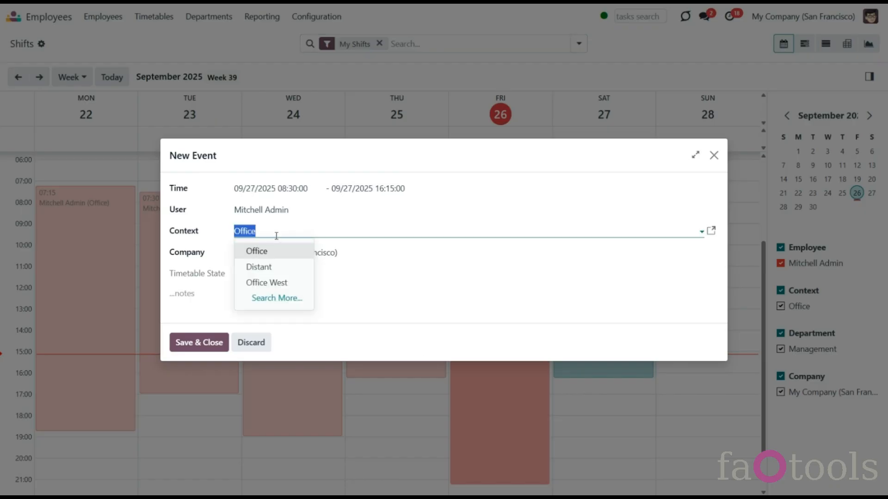
pyautogui.click(713, 156)
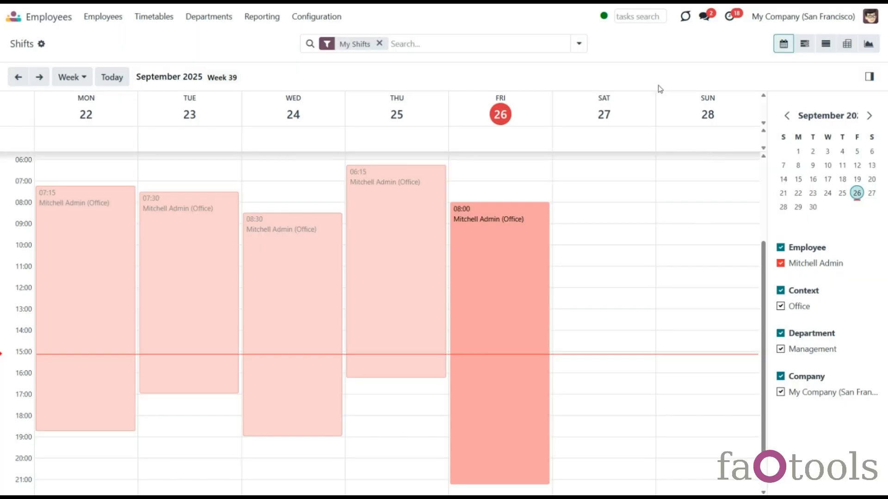
# - Check out from the attendance indicator, and open the kiosk mode in Attendances
pyautogui.click(603, 17)
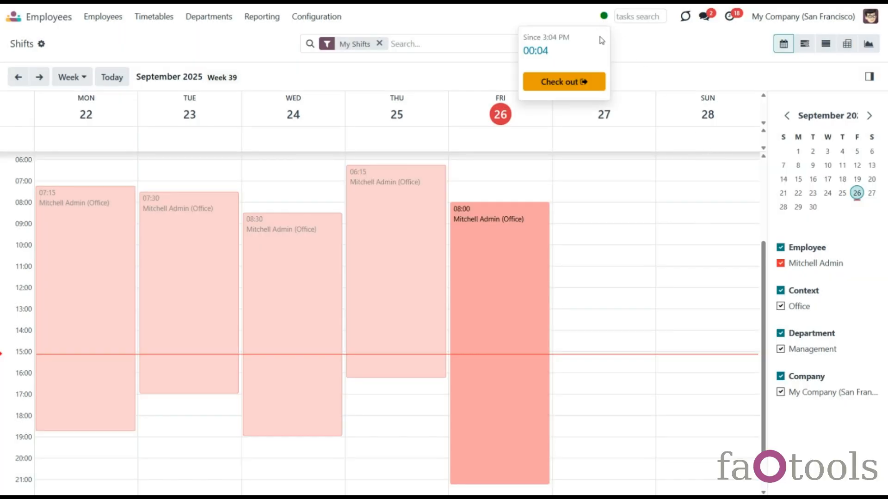
pyautogui.click(557, 78)
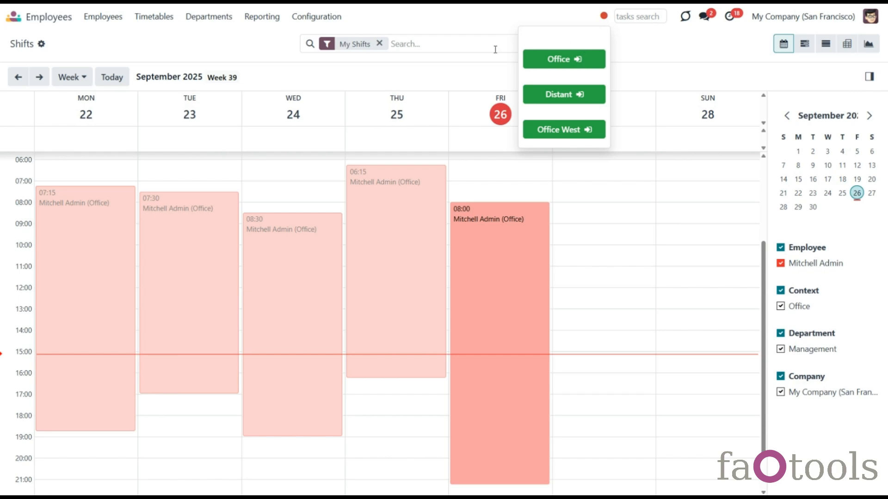
pyautogui.click(35, 19)
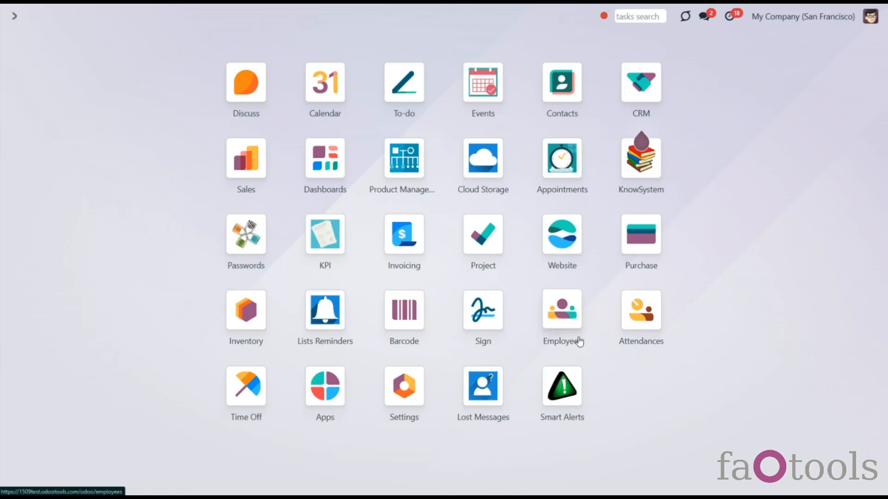
pyautogui.click(641, 319)
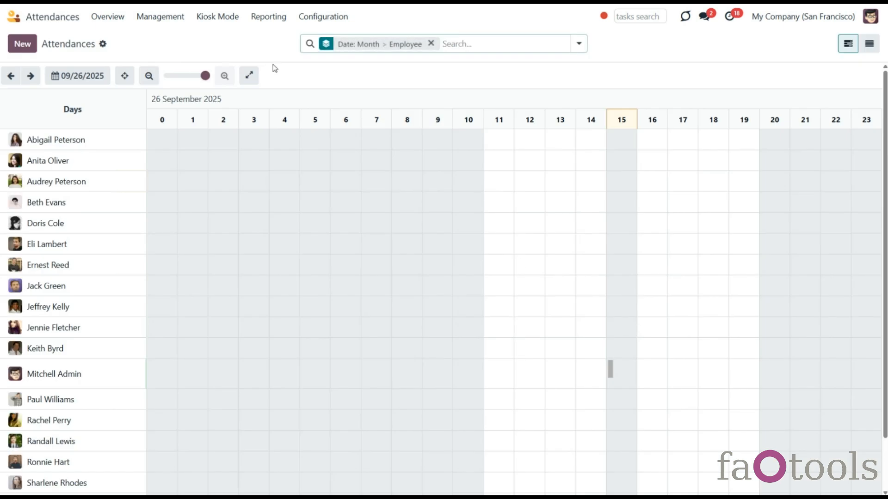
pyautogui.click(216, 18)
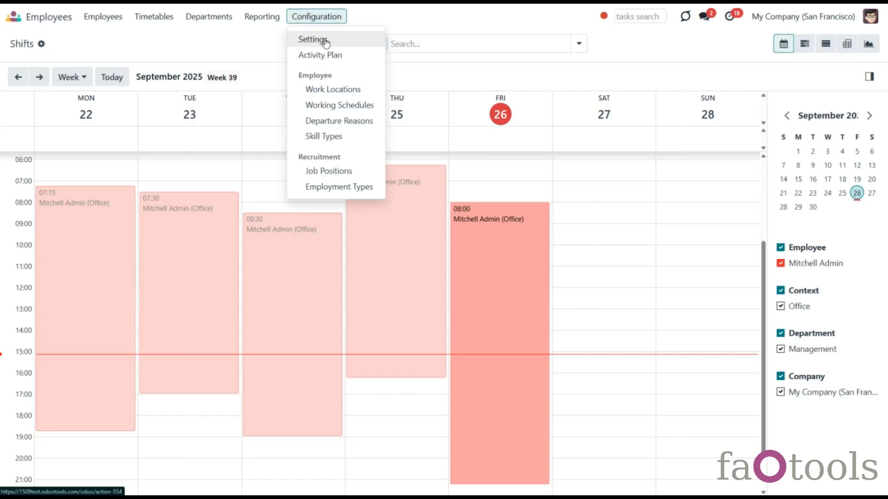
# - Review the Flexible Timetables and Shifts options in the Employees settings, and return to the shifts calendar
pyautogui.click(325, 43)
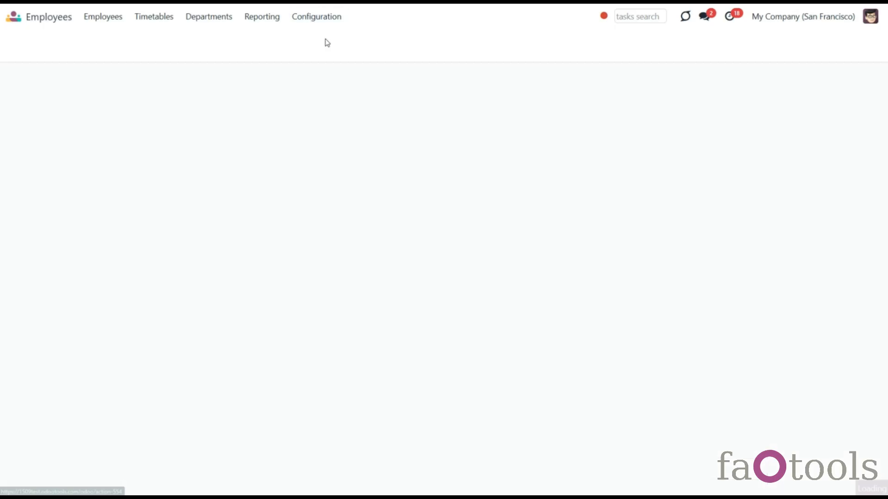
pyautogui.scroll(-6, 527, 287)
pyautogui.scroll(-1, 528, 288)
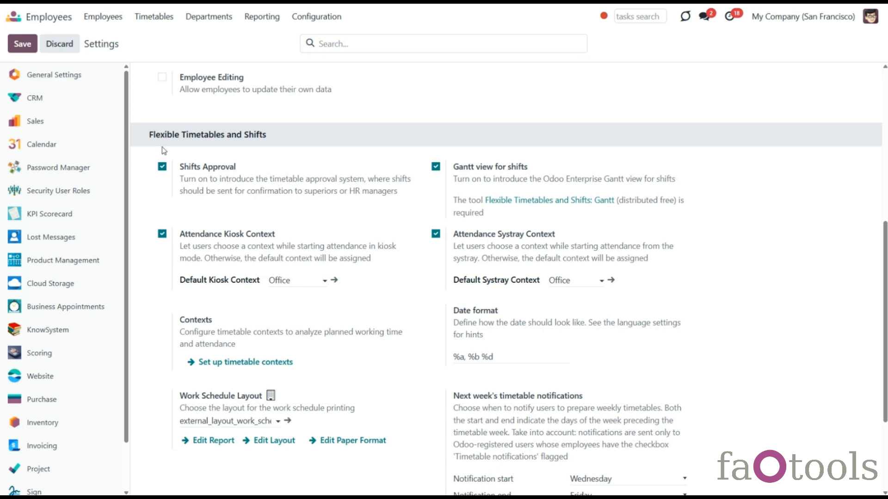
pyautogui.click(146, 19)
pyautogui.click(157, 39)
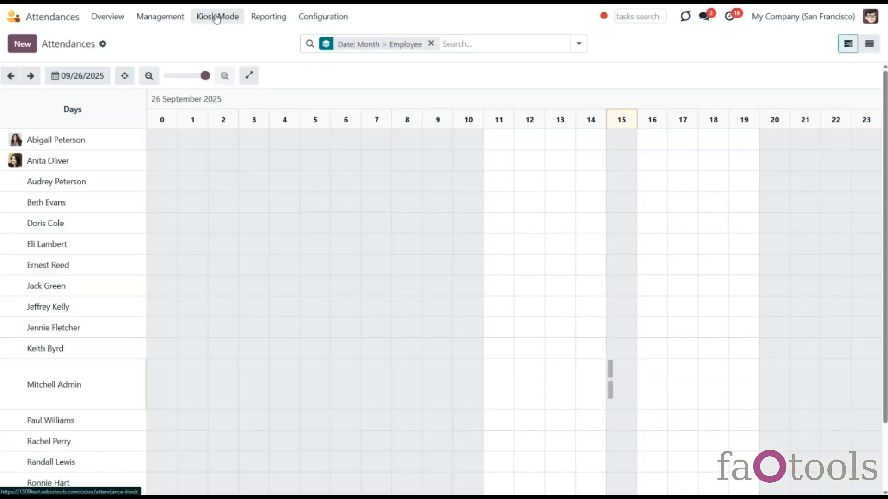
# - Open the kiosk mode in Attendances, and use the attendance indicator to check in under the Distant context and check out
pyautogui.click(216, 17)
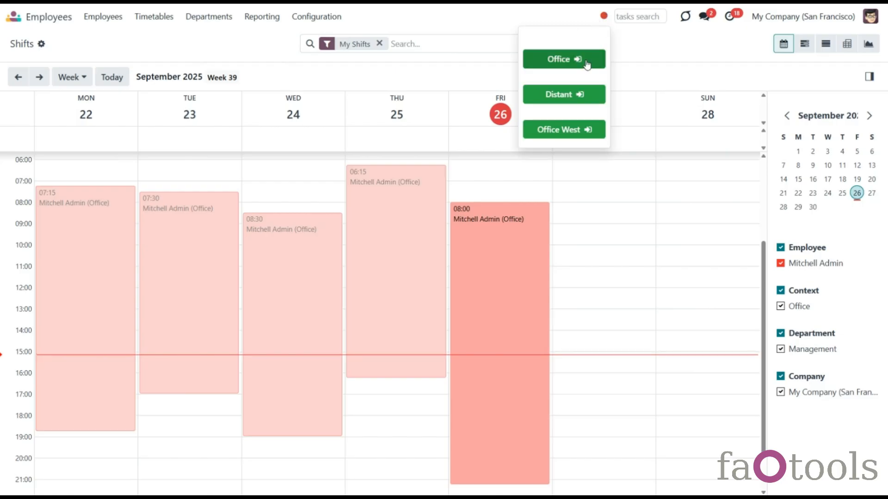
pyautogui.click(551, 98)
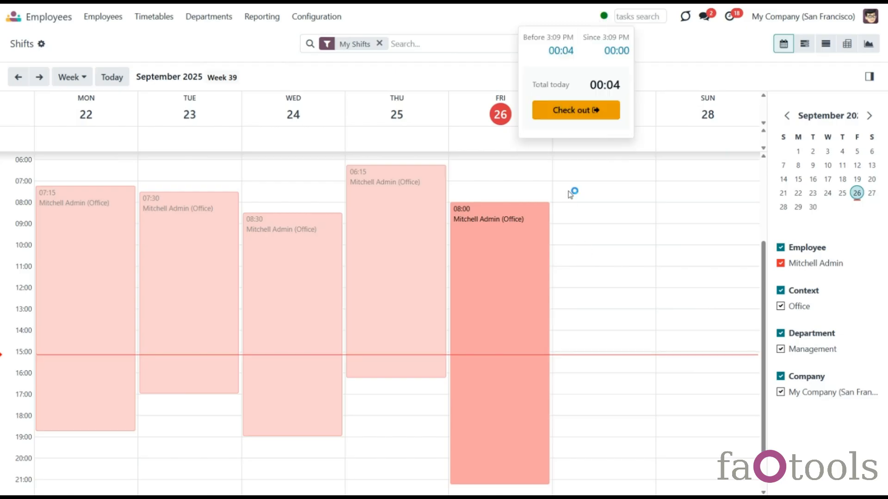
pyautogui.click(555, 114)
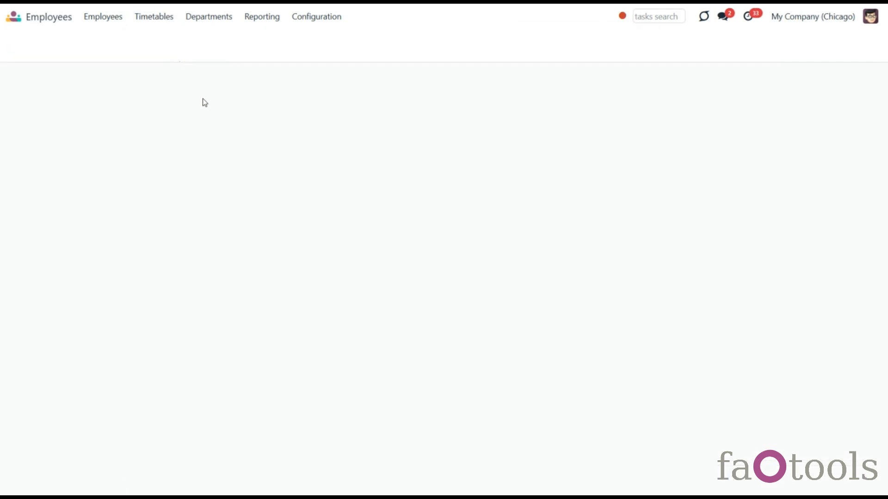
# - Clear the timetable list's filter and examine the Office and Distant hours in the administrator's timetable for 09/29/2025 to 10/05/2025
pyautogui.click(382, 43)
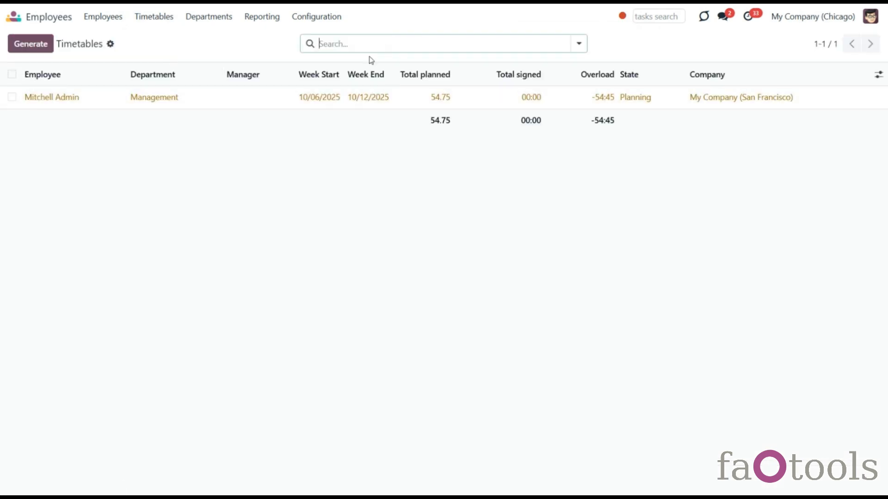
pyautogui.click(114, 121)
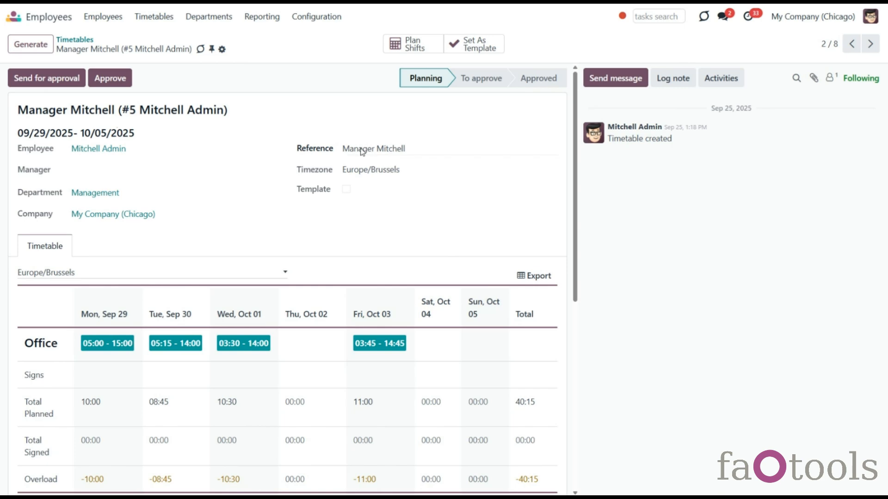
pyautogui.scroll(-3, 512, 302)
pyautogui.scroll(-3, 512, 302)
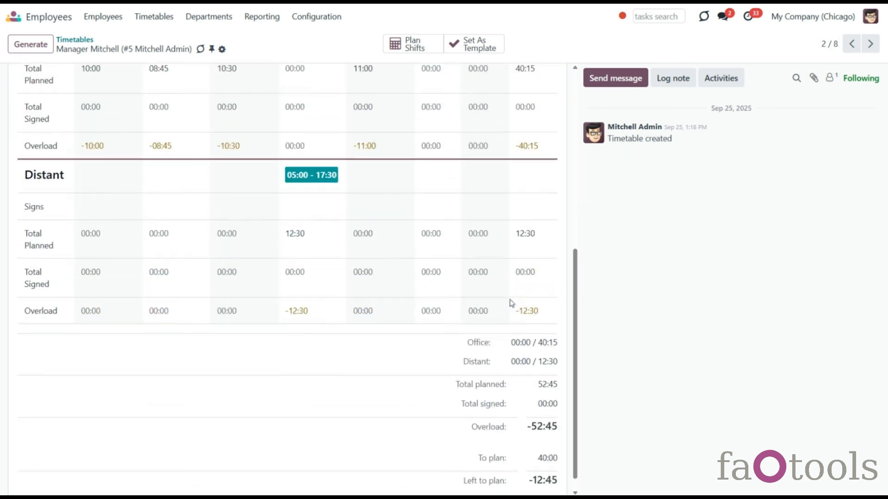
pyautogui.scroll(2, 509, 304)
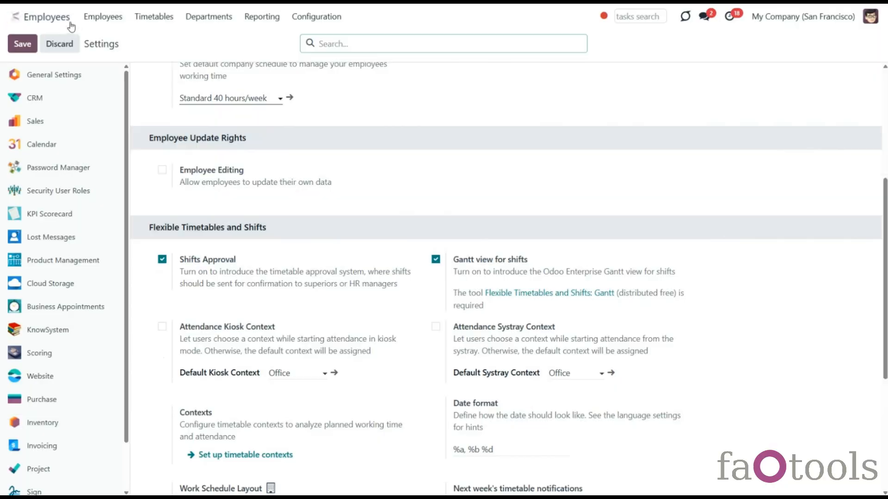
# - Go to the apps overview, view the check-in choice in the attendance indicator, and dismiss it
pyautogui.click(14, 16)
pyautogui.click(604, 17)
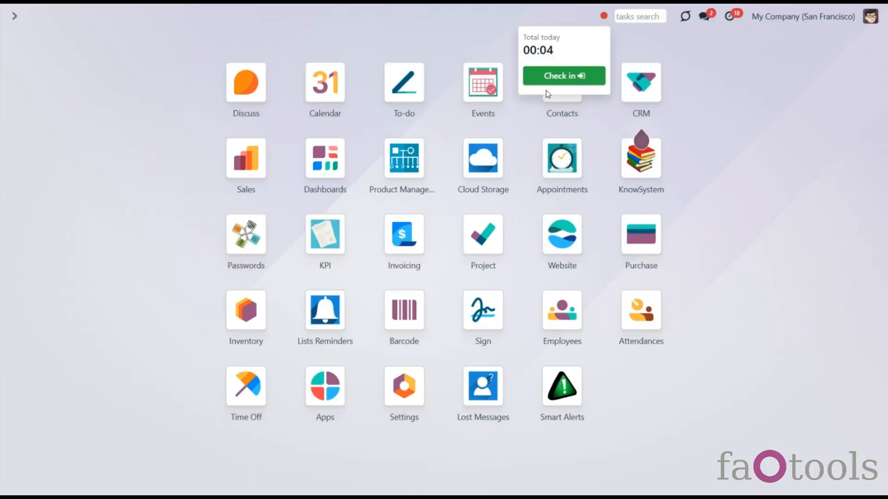
pyautogui.click(751, 357)
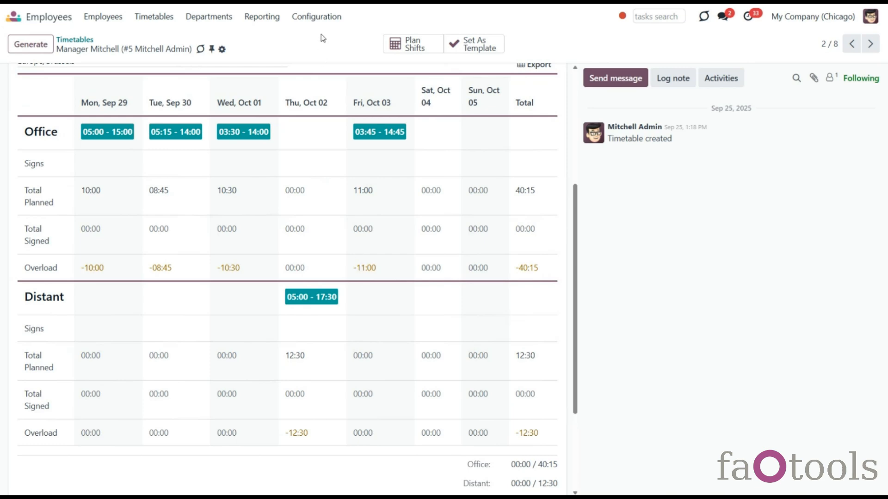
# - Open the Employees settings and view the choices for the default kiosk context and the default systray context
pyautogui.click(318, 17)
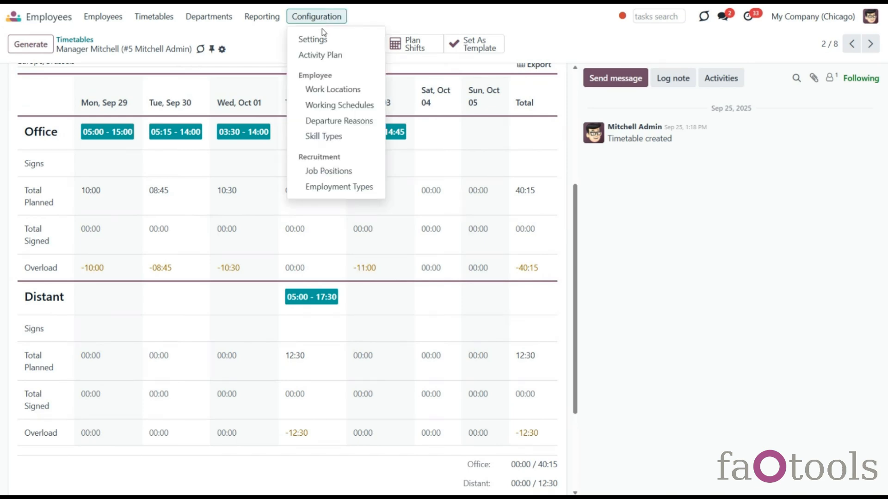
pyautogui.click(323, 37)
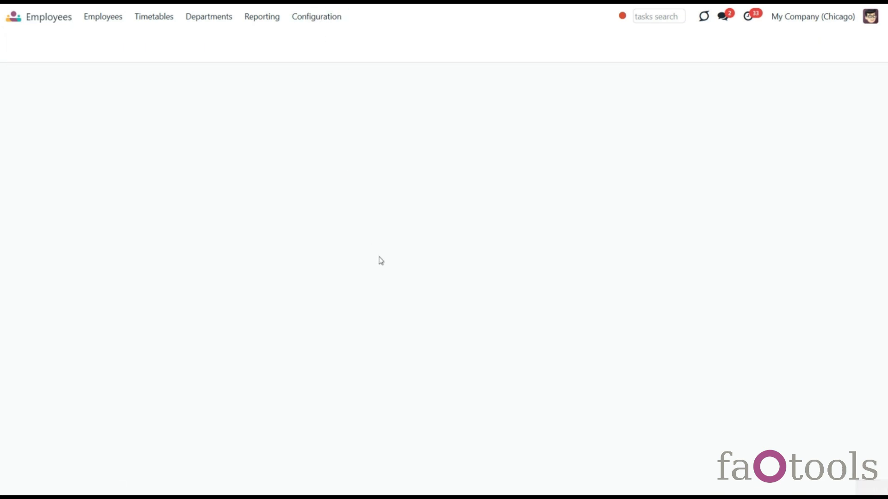
pyautogui.scroll(-8, 382, 260)
pyautogui.scroll(1, 382, 260)
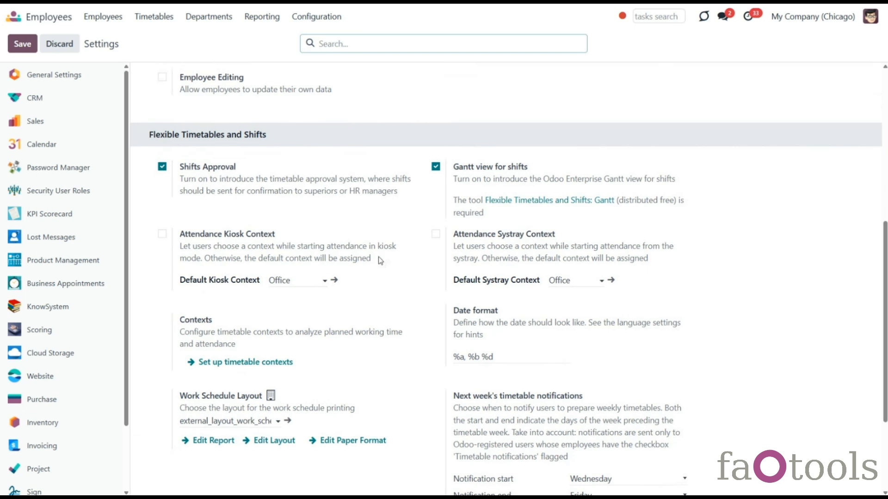
pyautogui.click(286, 280)
pyautogui.click(594, 283)
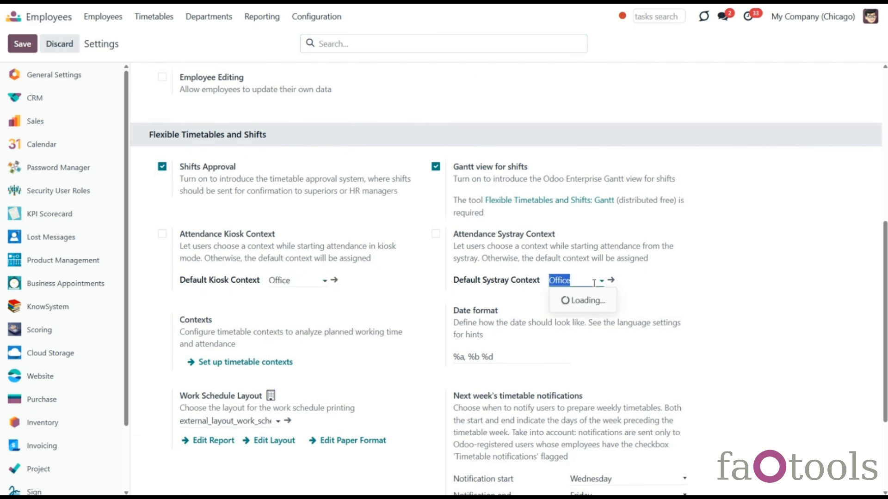
pyautogui.click(691, 283)
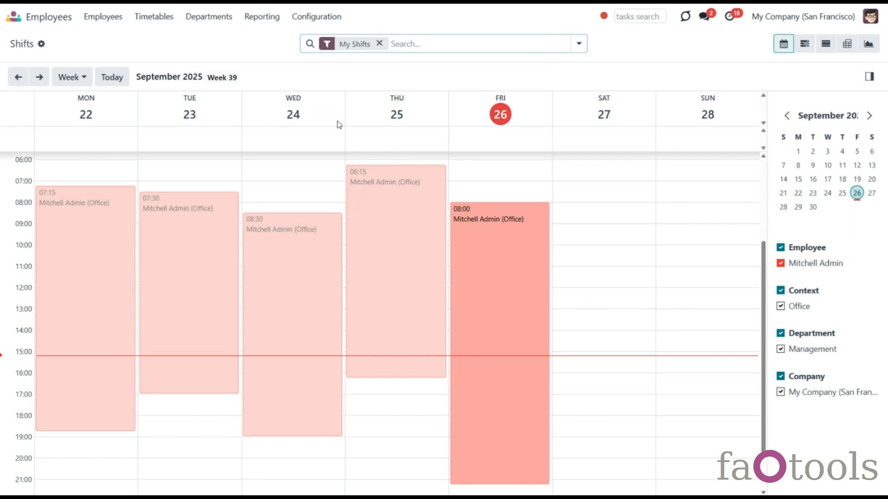
# - Open the timetables list and view the administrator's timetable for the week of 09/22/2025 to 09/28/2025
pyautogui.click(159, 18)
pyautogui.click(160, 55)
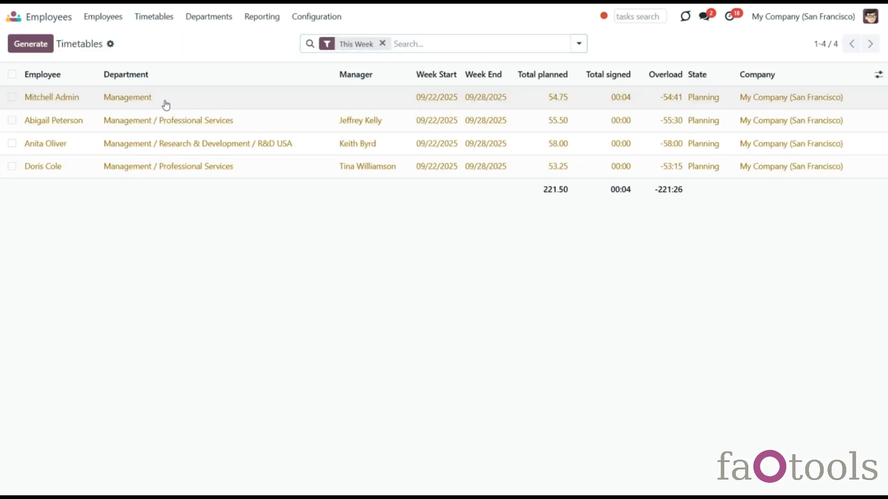
pyautogui.click(166, 105)
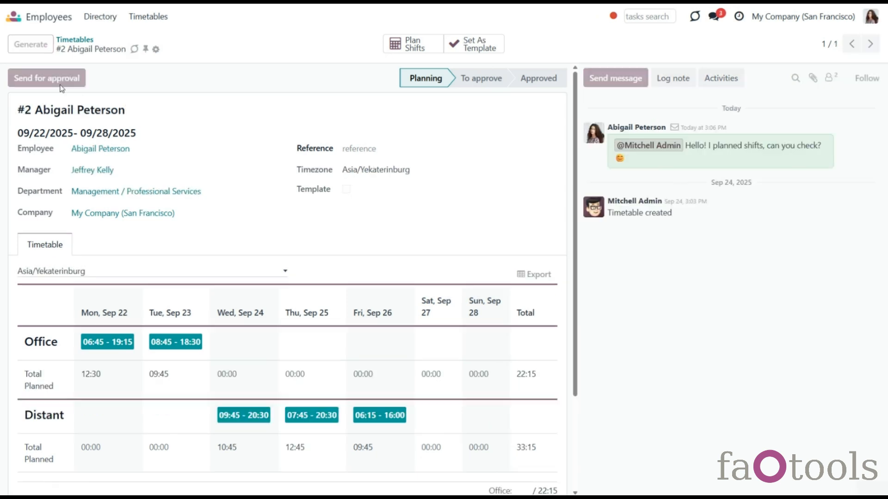
# - Send the employee's 09/22/2025 to 09/28/2025 timetable for approval, and return it to planning from the administrator's account
pyautogui.click(55, 83)
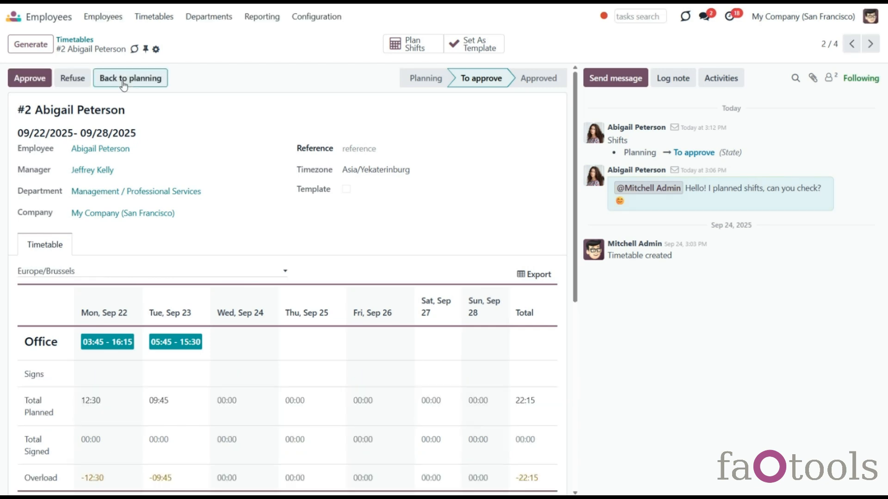
pyautogui.click(128, 79)
# - From the shifts calendar, open the Employees settings to review the Shifts Approval option, and go back to the shifts
pyautogui.click(154, 16)
pyautogui.click(151, 38)
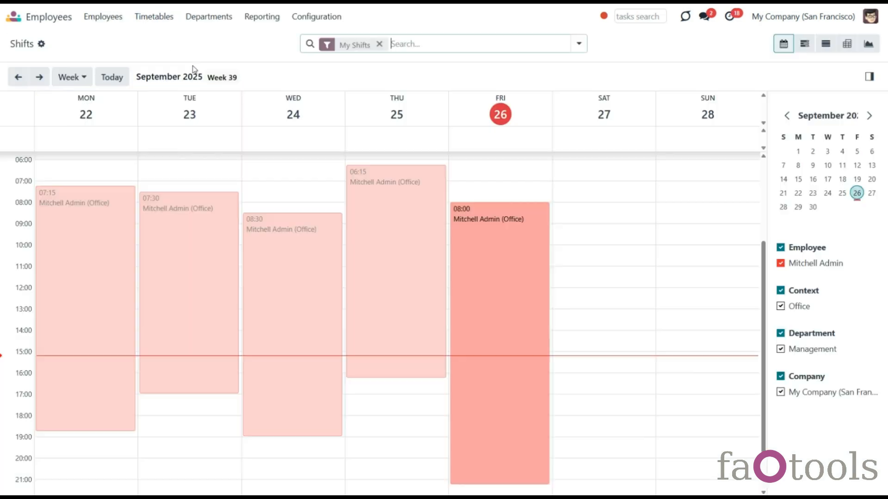
pyautogui.click(306, 17)
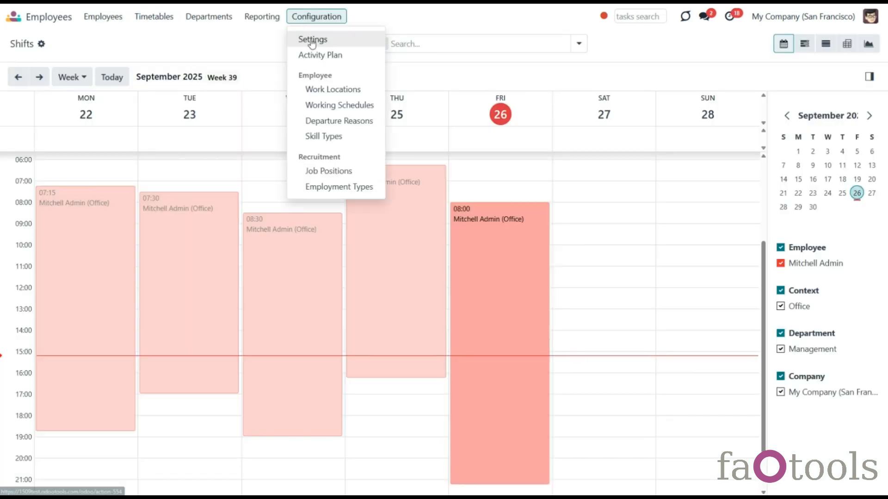
pyautogui.click(312, 41)
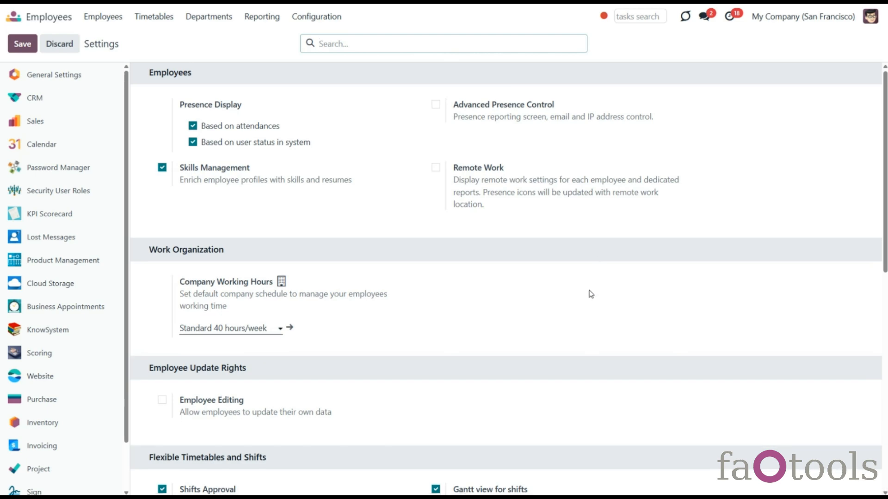
pyautogui.scroll(-5, 591, 294)
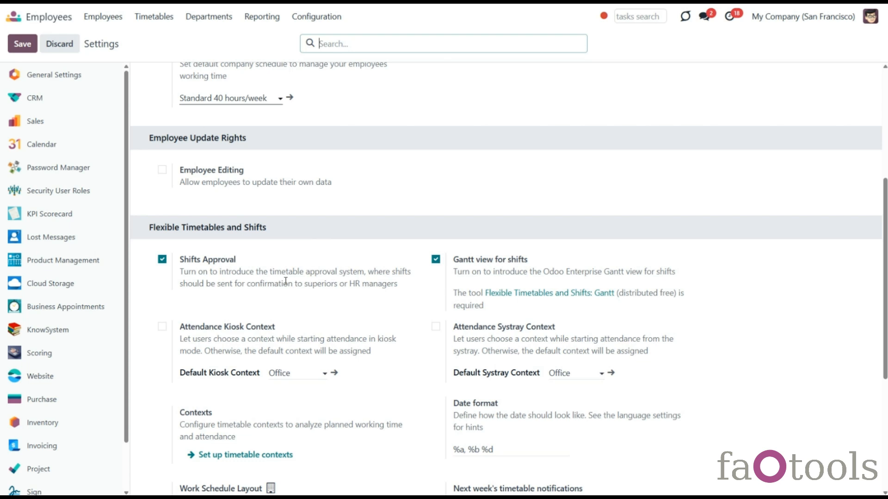
pyautogui.click(166, 19)
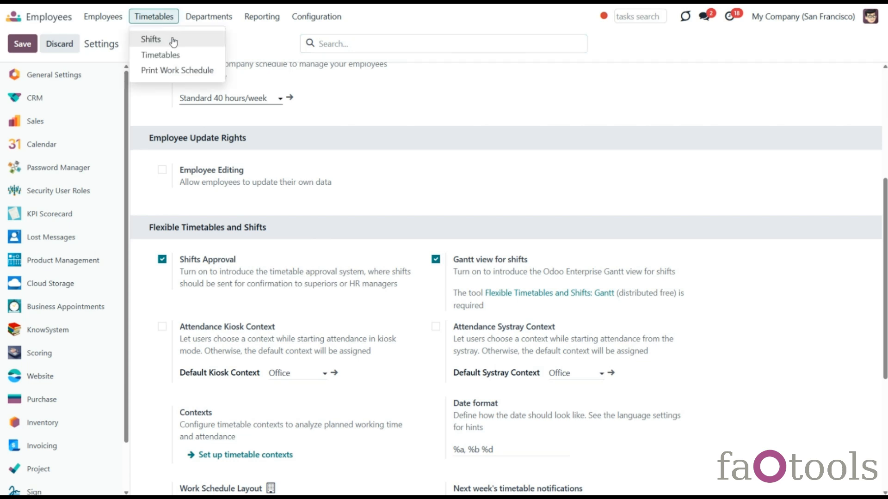
pyautogui.click(173, 42)
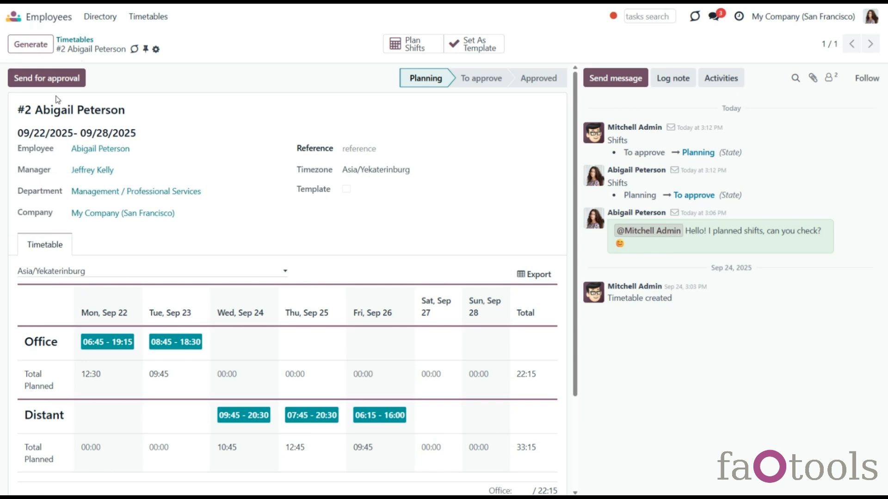
# - Send the employee's timetable for approval again, open it from the administrator's timetables list, and refuse it
pyautogui.click(52, 82)
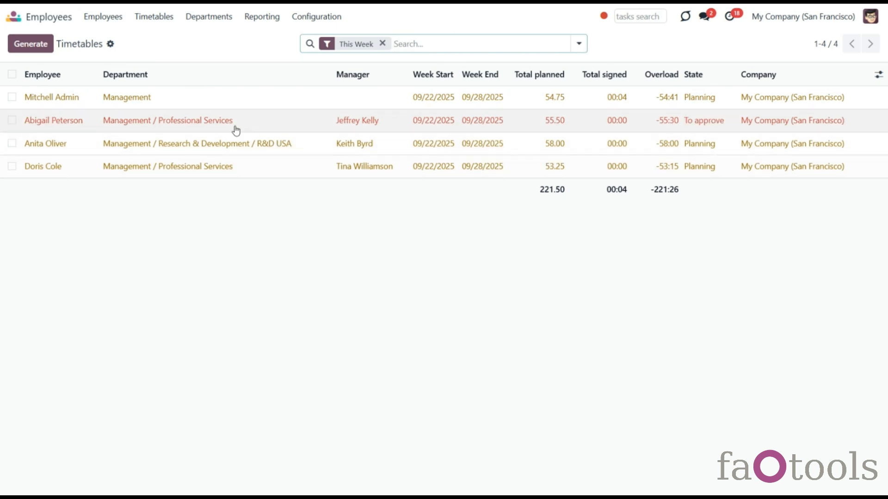
pyautogui.click(234, 125)
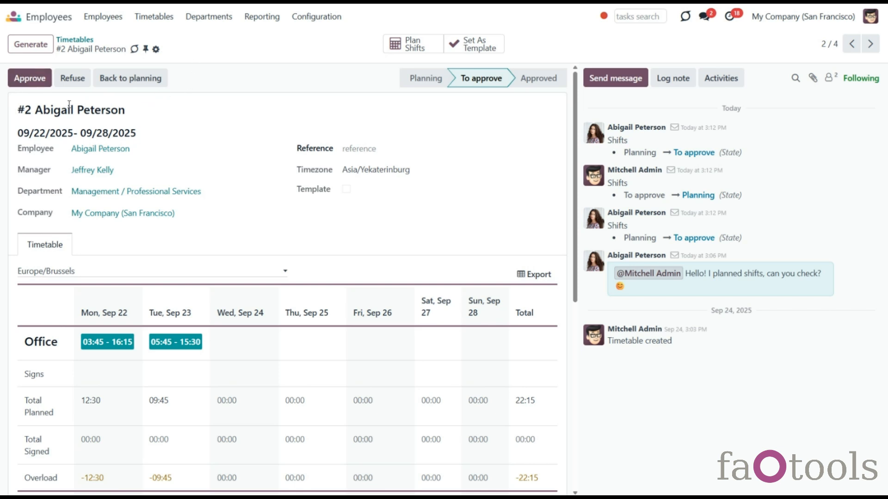
pyautogui.click(72, 79)
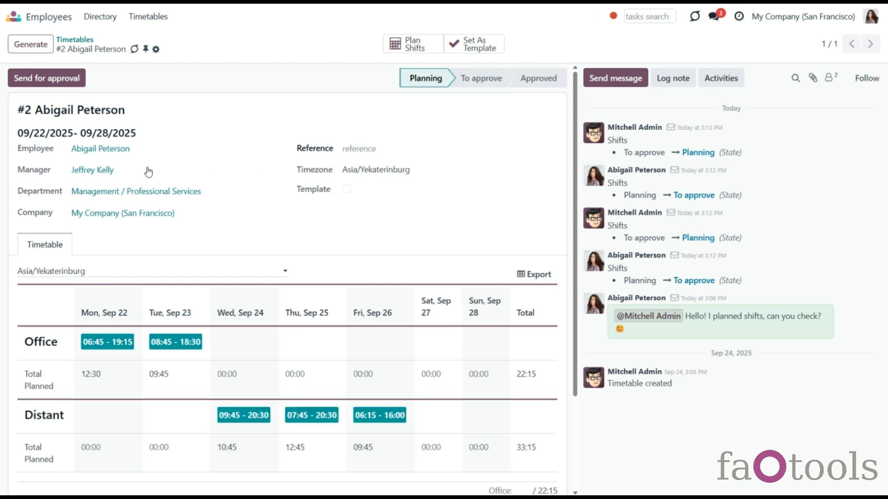
# - Resubmit the refused timetable for approval as the employee, approve it as the administrator, and return to the timetables list
pyautogui.click(46, 78)
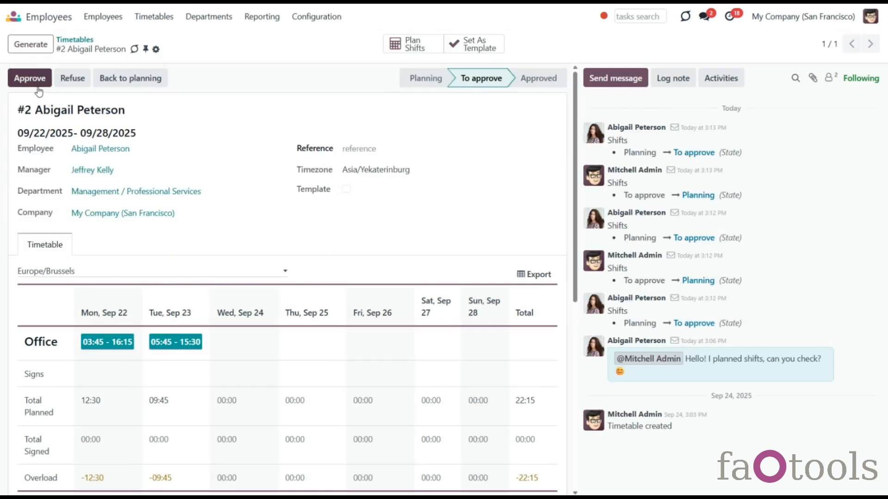
pyautogui.click(27, 77)
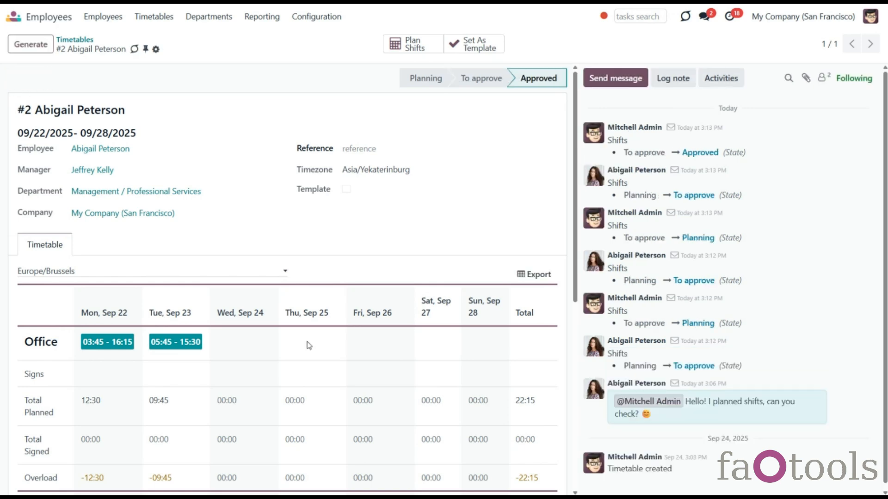
pyautogui.click(69, 41)
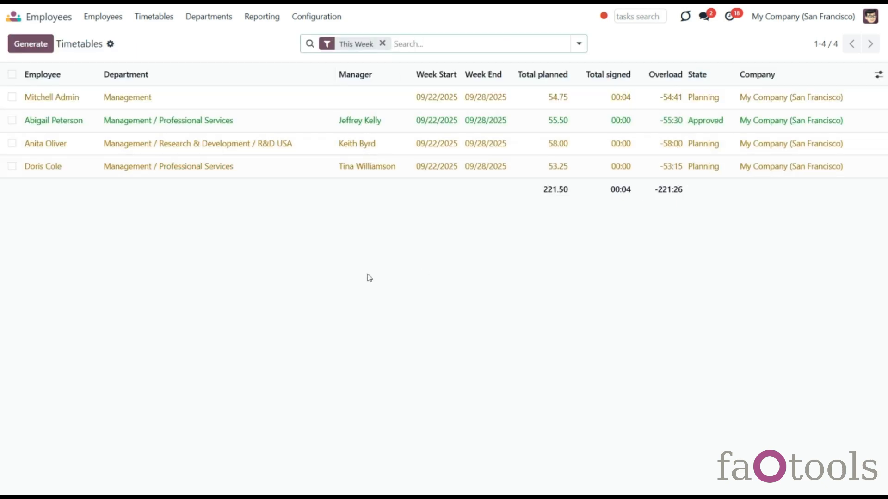
# - Open the approved timetable, send the message "Good job!" to its followers, and return to the timetables list
pyautogui.click(146, 122)
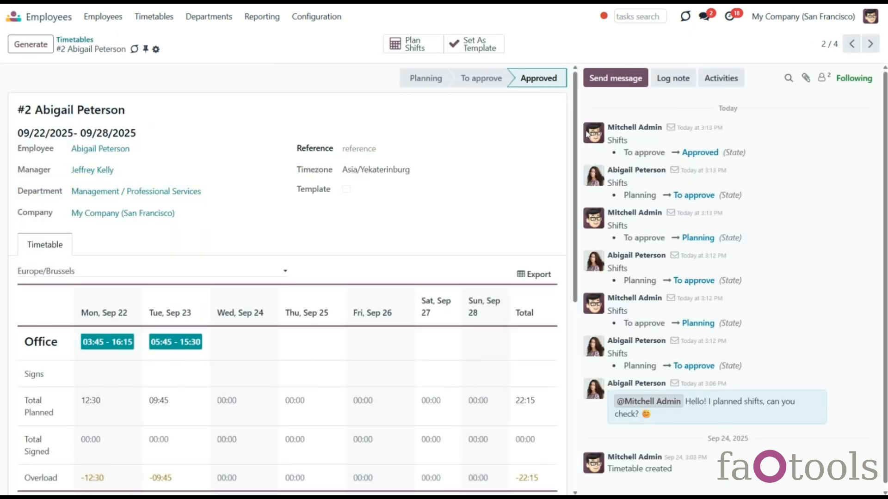
pyautogui.click(615, 78)
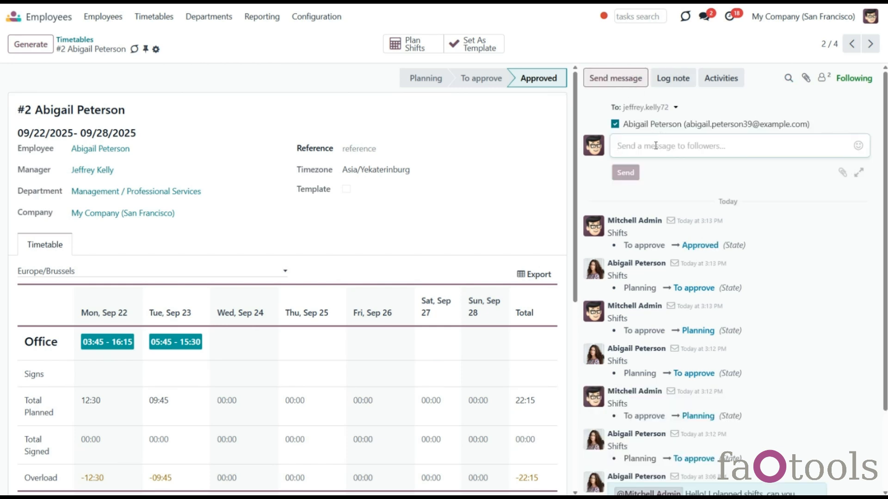
pyautogui.write('Good job')
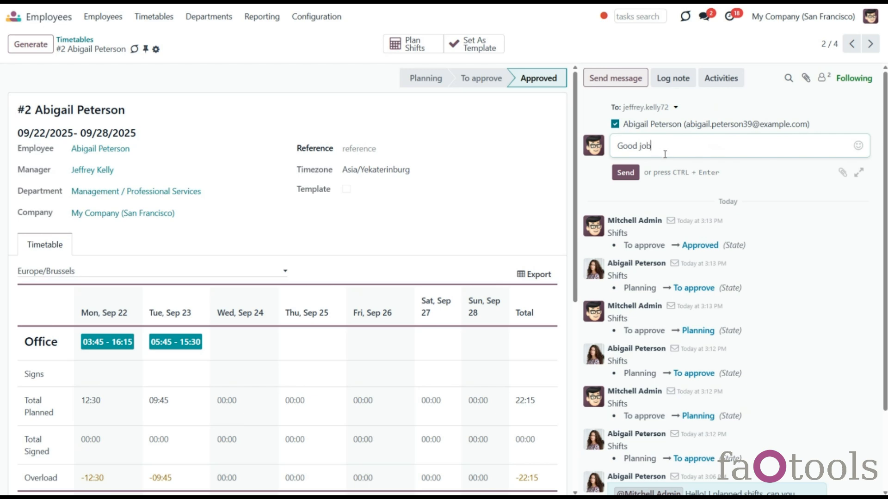
pyautogui.write('!')
pyautogui.hotkey('ctrl', 'Return')
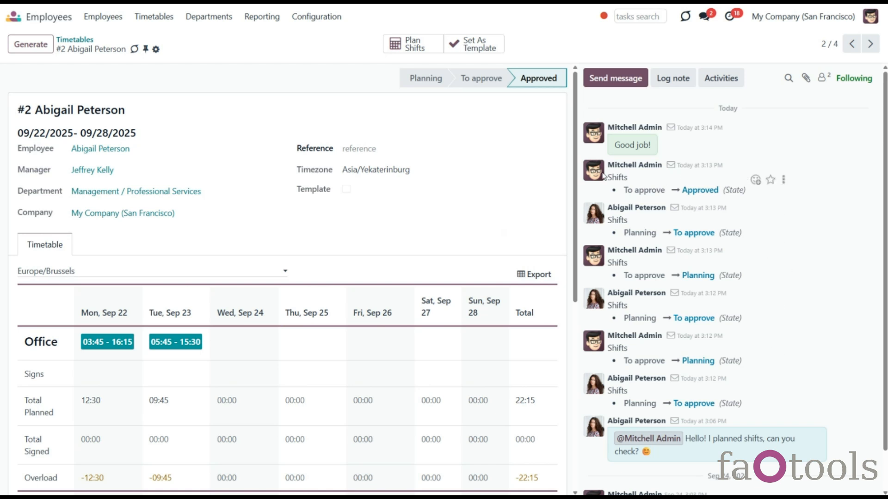
pyautogui.click(76, 39)
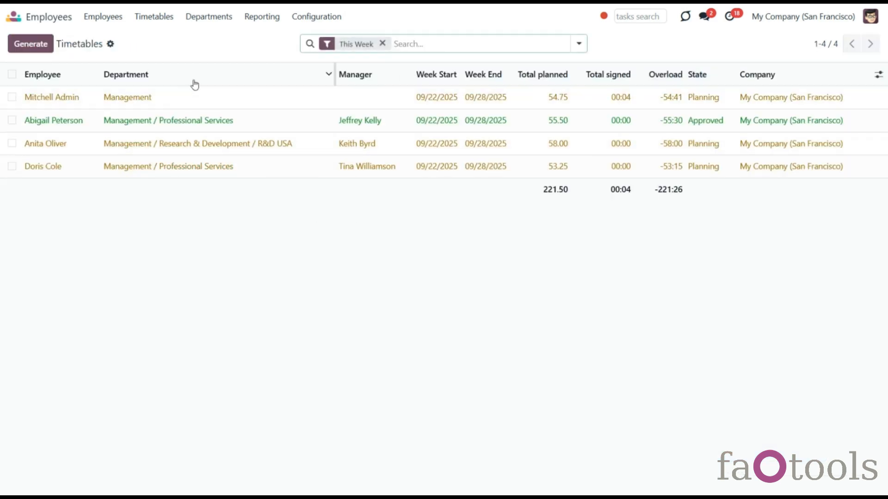
# - Open the consultant's employee record whose timetable was approved, unfollow it, and follow it again
pyautogui.click(103, 17)
pyautogui.click(111, 40)
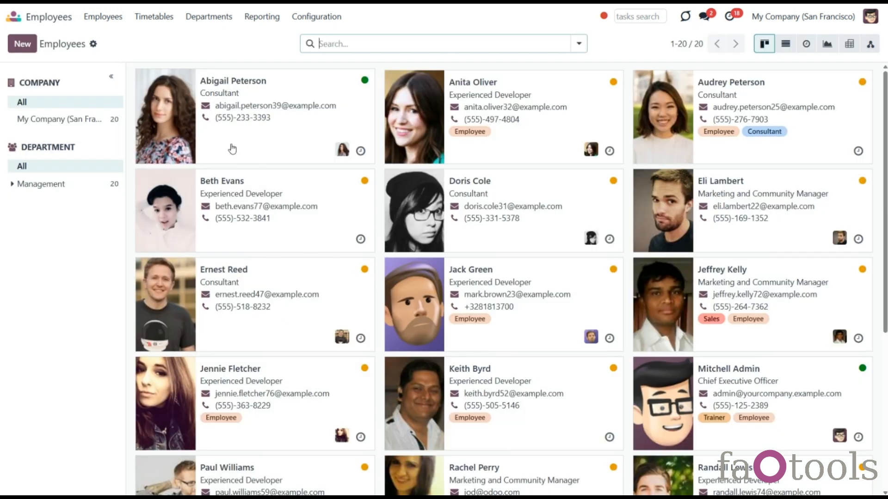
pyautogui.click(232, 148)
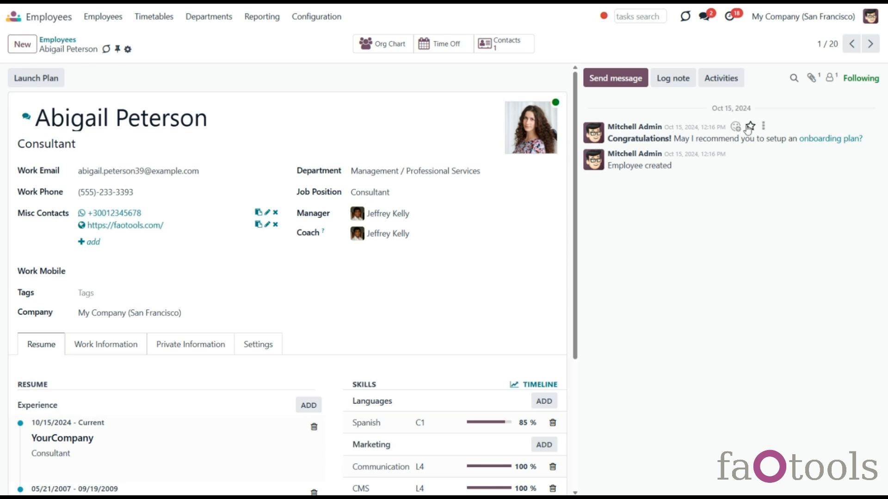
pyautogui.click(866, 79)
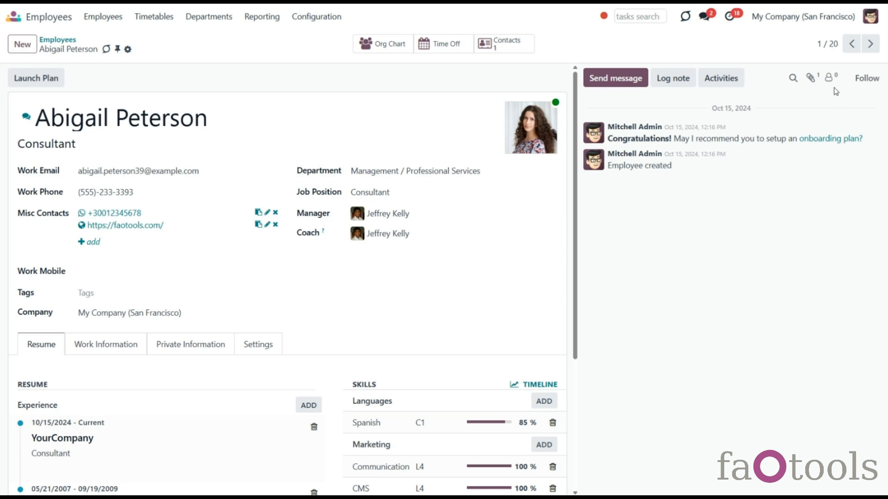
pyautogui.click(865, 81)
# - Enable Timetables and Shifts notifications in the administrator's follower subscription on the employee record
pyautogui.click(827, 82)
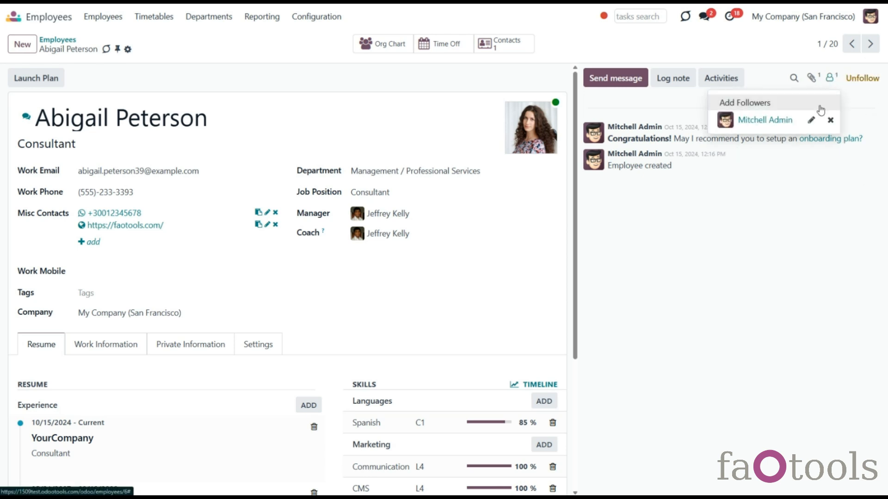
pyautogui.click(811, 122)
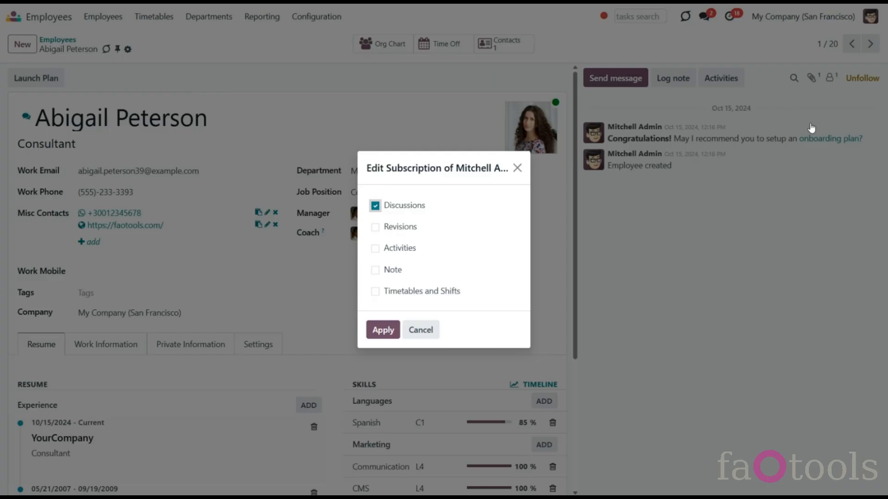
pyautogui.click(375, 291)
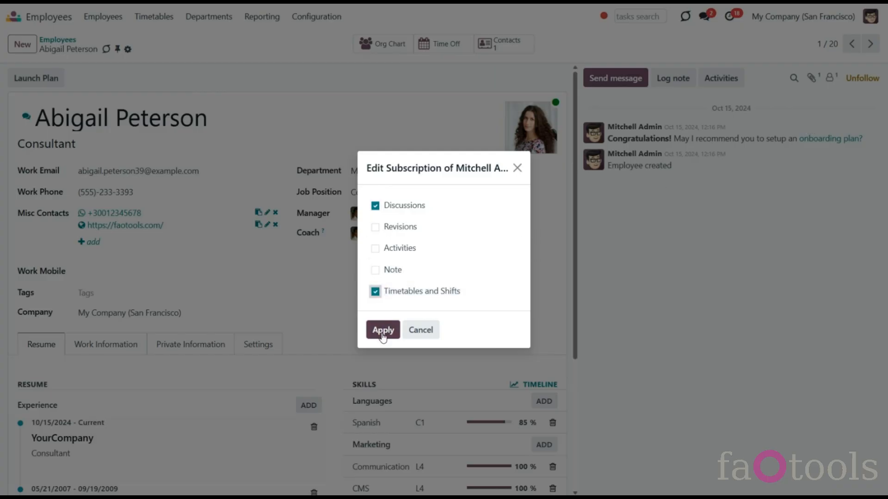
pyautogui.click(383, 331)
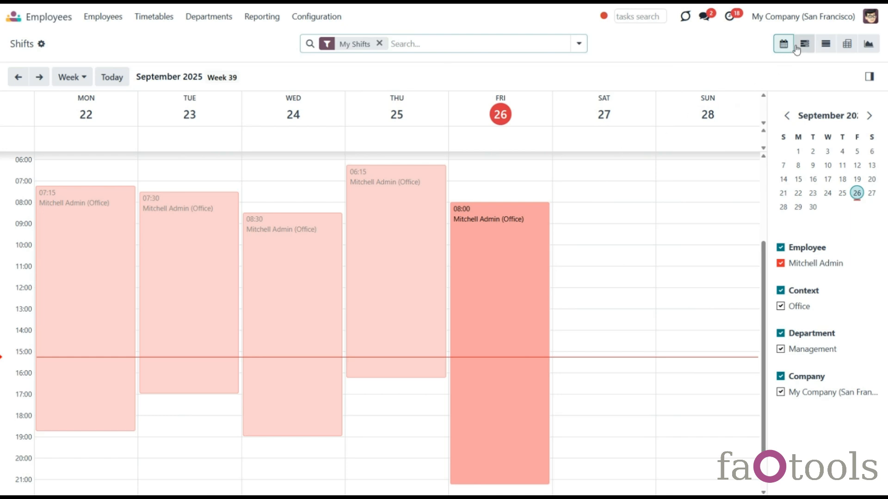
# - Show all employees' shifts in the Gantt view, and open the Employees settings to review the Gantt view for shifts option
pyautogui.click(806, 44)
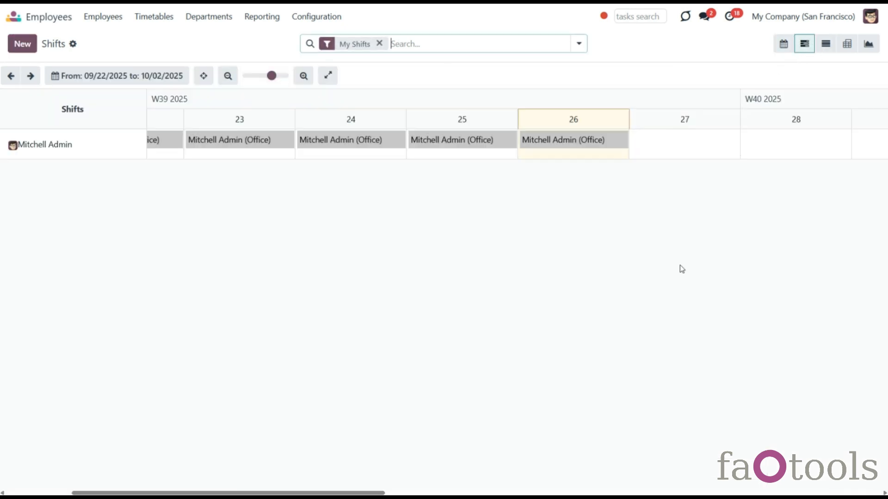
pyautogui.click(379, 43)
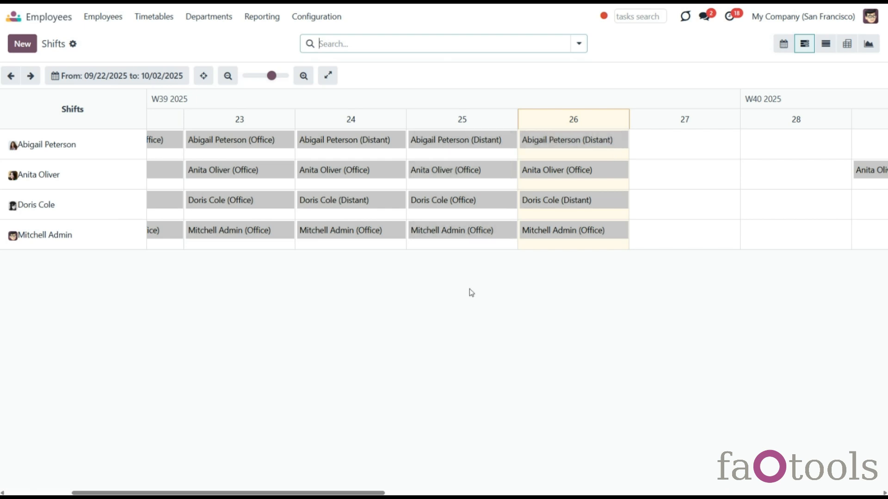
pyautogui.click(325, 19)
pyautogui.click(334, 41)
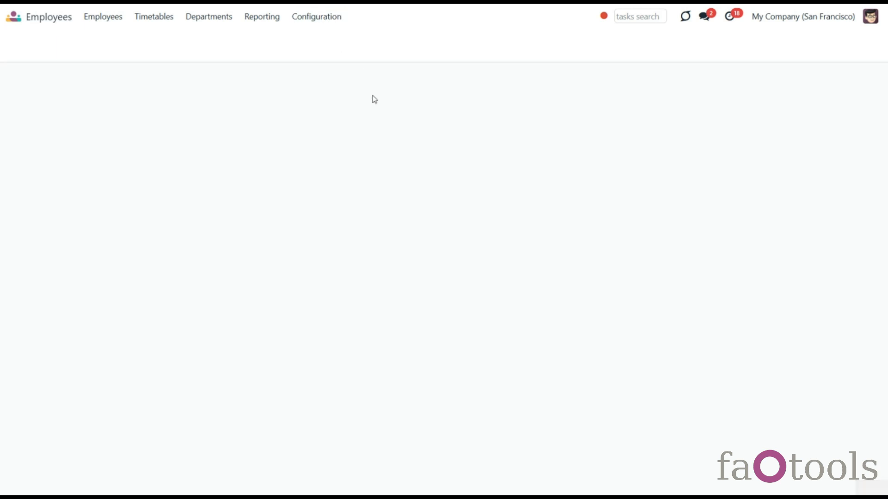
pyautogui.scroll(-1, 520, 232)
pyautogui.scroll(-9, 519, 231)
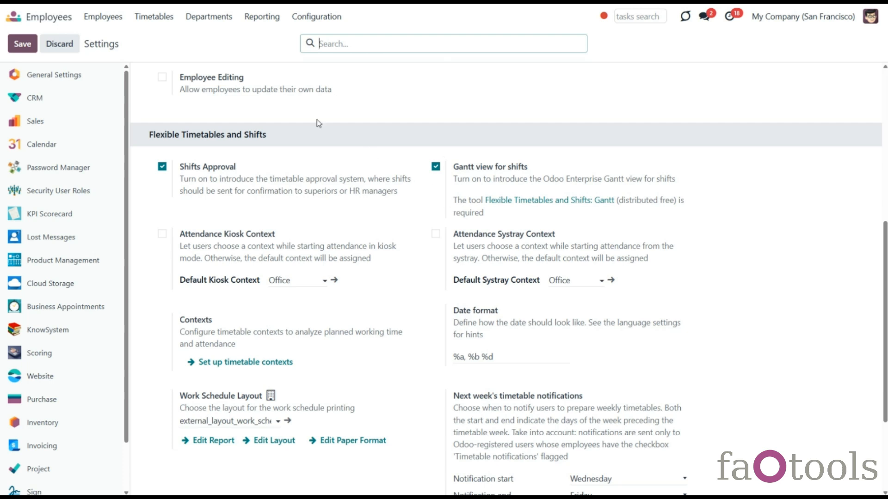
# - Return to the shifts, switch to the Gantt view, and remove the My Shifts filter
pyautogui.click(154, 16)
pyautogui.click(170, 43)
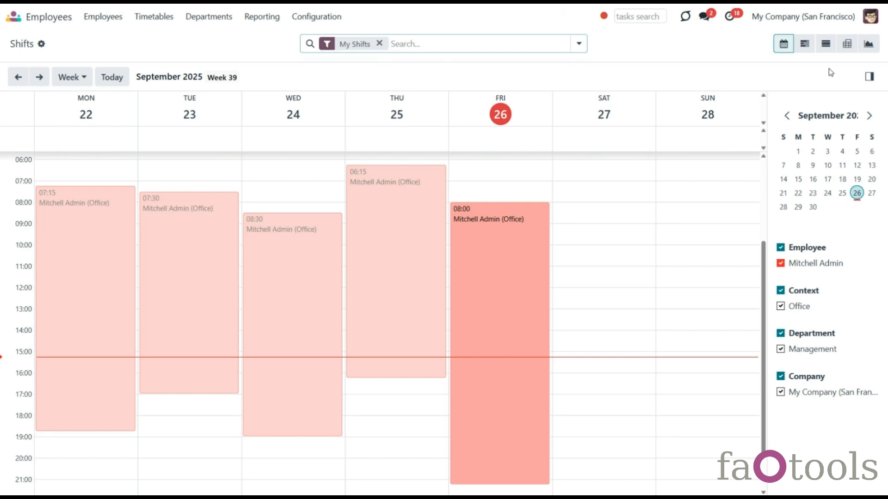
pyautogui.click(804, 45)
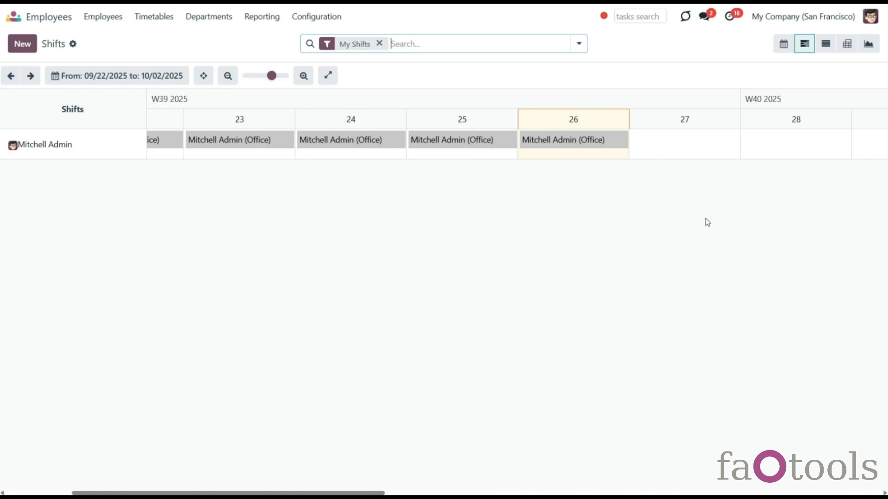
pyautogui.click(379, 44)
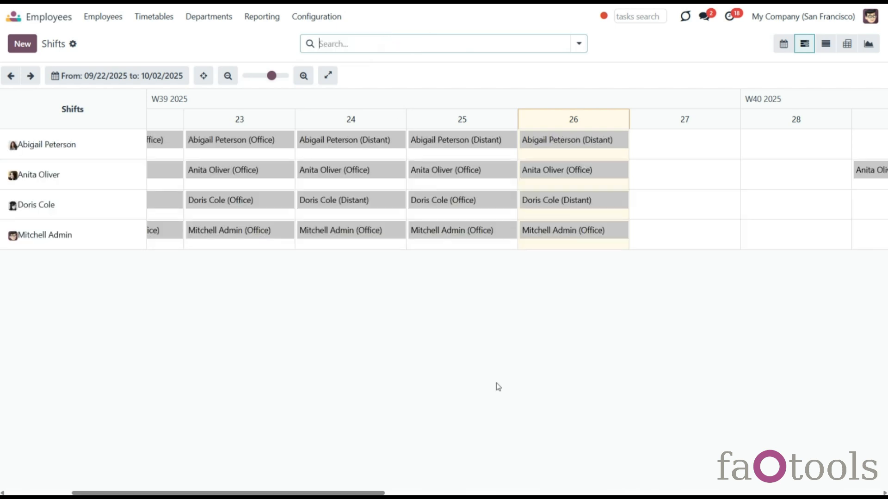
# - View the shifts Gantt chart for today, this week, this month and this quarter, and set the range back to this week
pyautogui.click(65, 77)
pyautogui.click(83, 100)
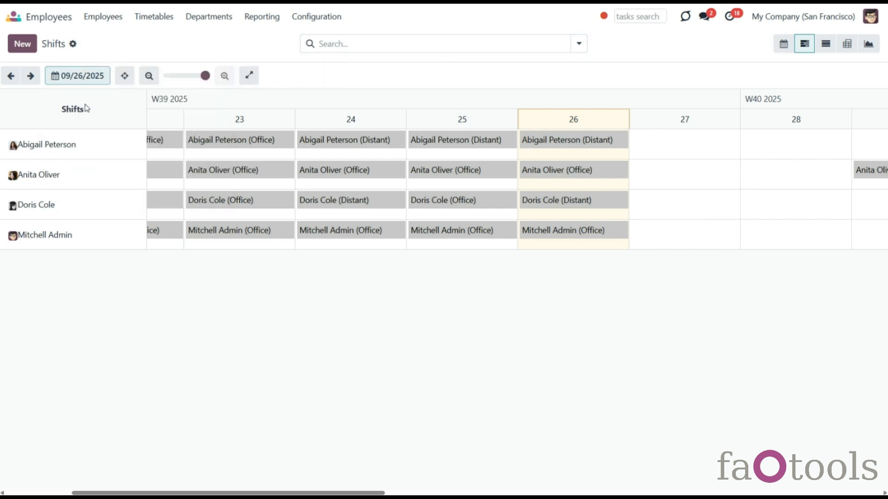
pyautogui.click(99, 79)
pyautogui.click(110, 117)
pyautogui.click(83, 76)
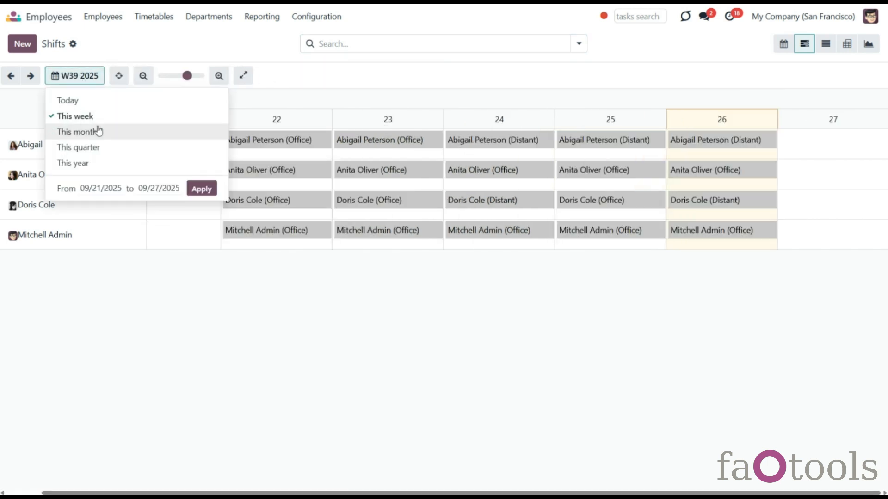
pyautogui.click(98, 131)
pyautogui.click(80, 79)
pyautogui.click(103, 146)
pyautogui.click(79, 76)
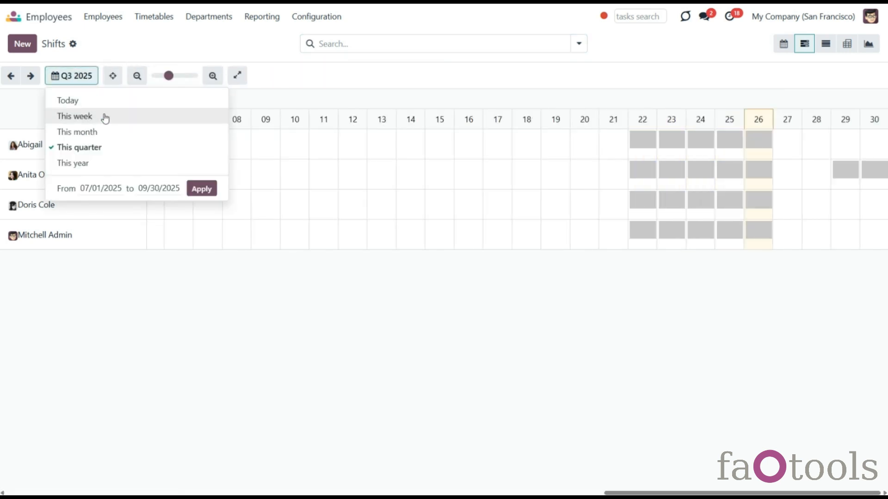
pyautogui.click(105, 117)
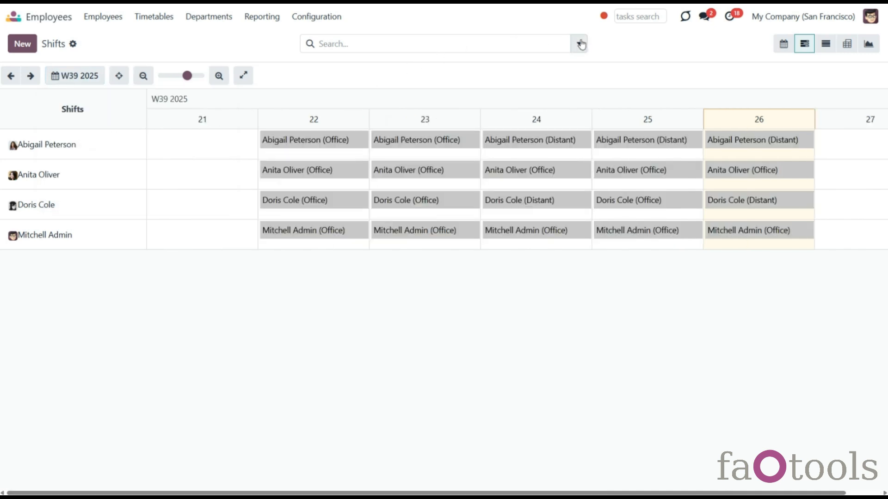
# - Review the shift filters and groupings, apply the My Shifts filter, and remove it
pyautogui.click(579, 43)
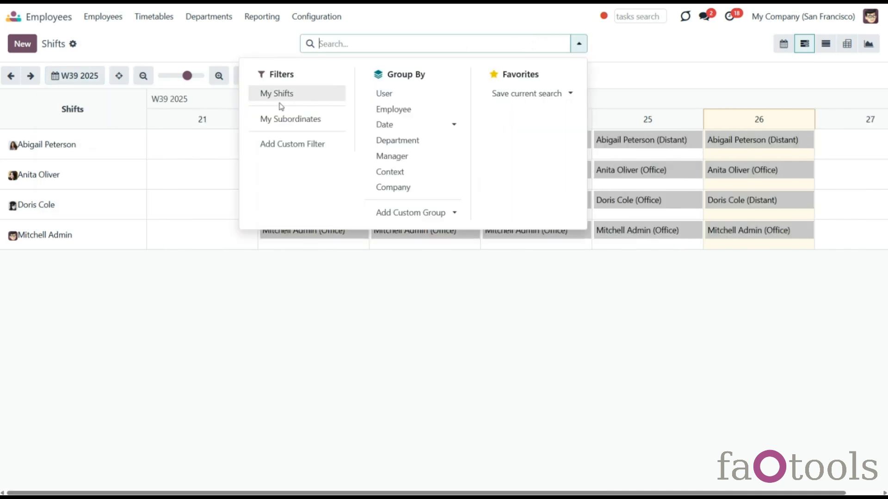
pyautogui.click(455, 299)
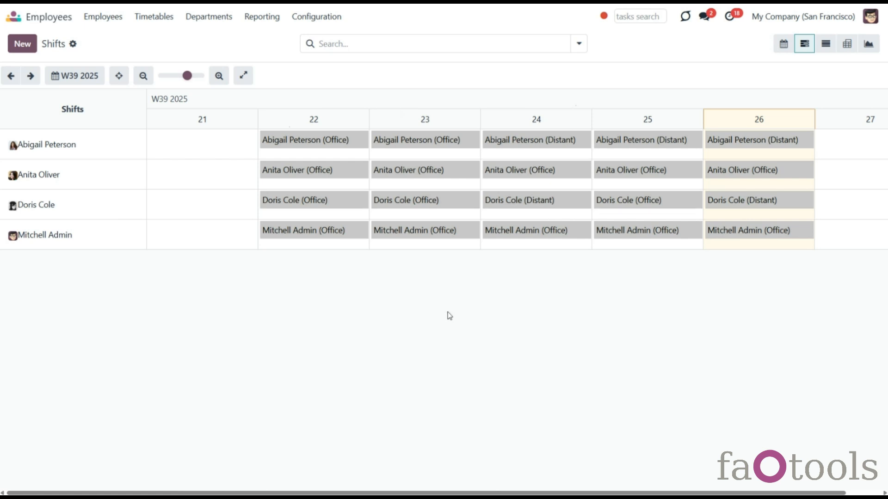
pyautogui.click(578, 43)
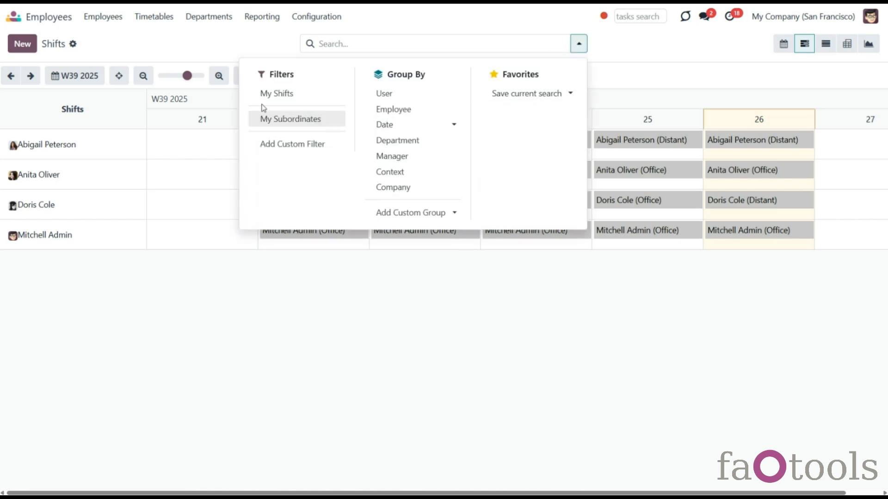
pyautogui.click(294, 96)
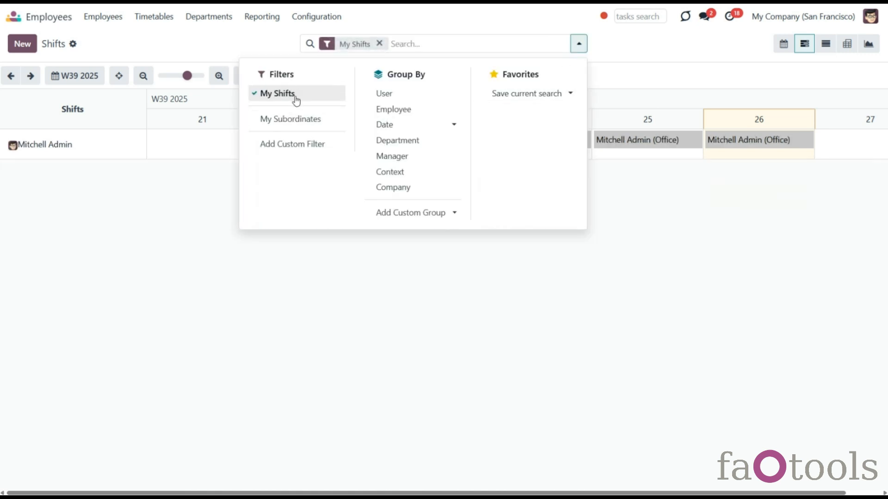
pyautogui.click(295, 95)
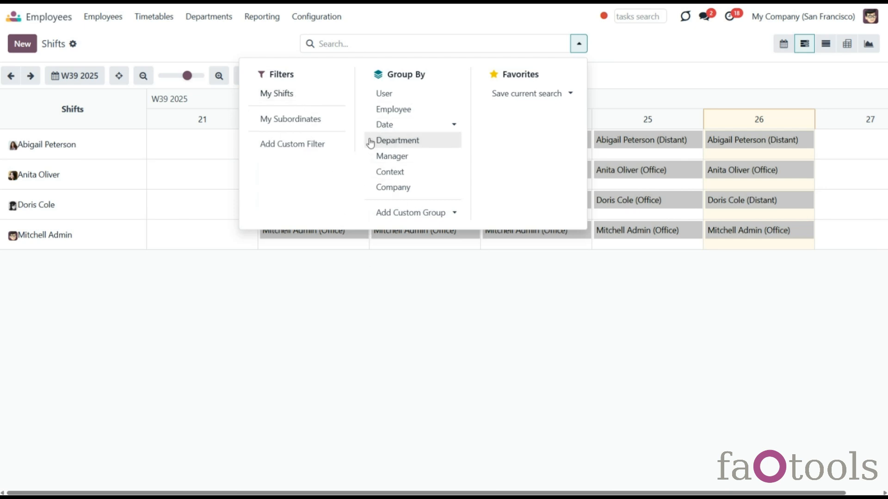
# - Group the Gantt shifts by Employee, Context and Company, and clear all three groupings
pyautogui.click(394, 110)
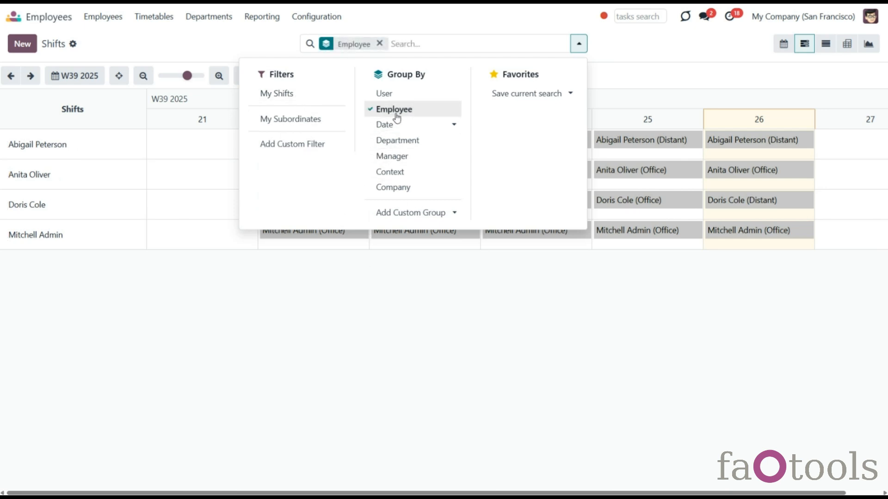
pyautogui.click(409, 175)
pyautogui.click(410, 191)
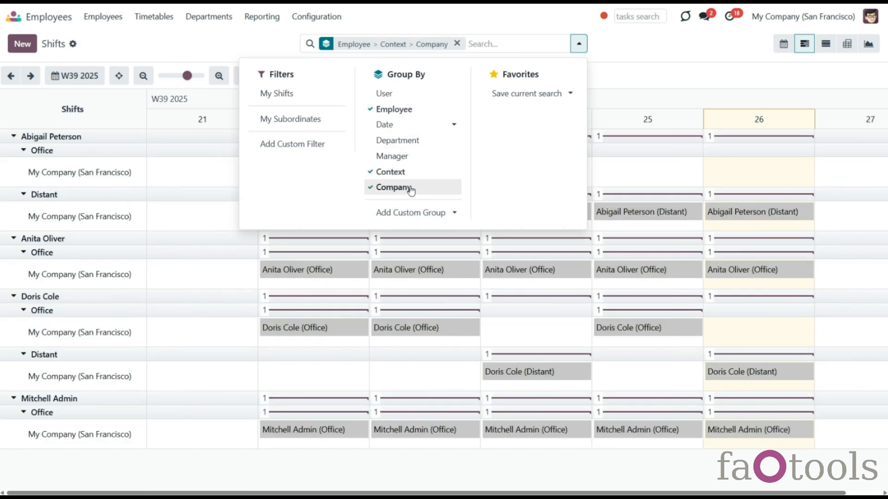
pyautogui.click(410, 190)
pyautogui.click(405, 173)
pyautogui.click(398, 115)
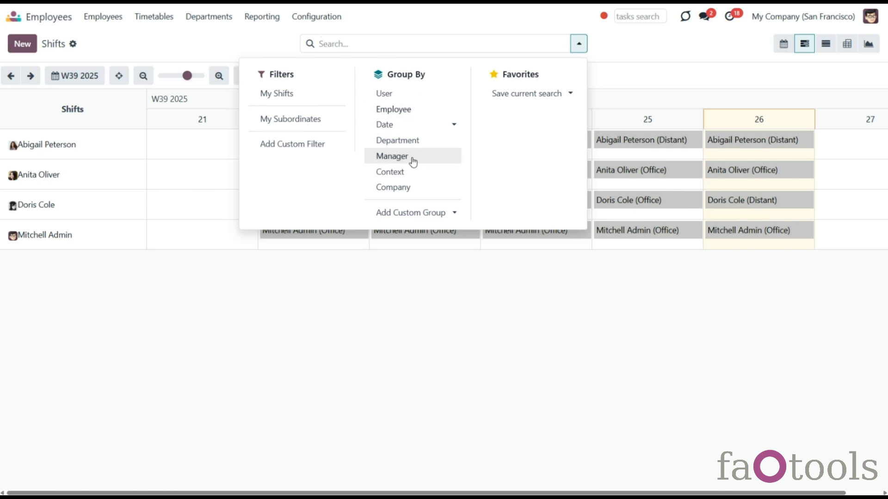
# - Group the shifts by Department, Employee and Company, replace Company with Context, and clear the grouping
pyautogui.click(411, 140)
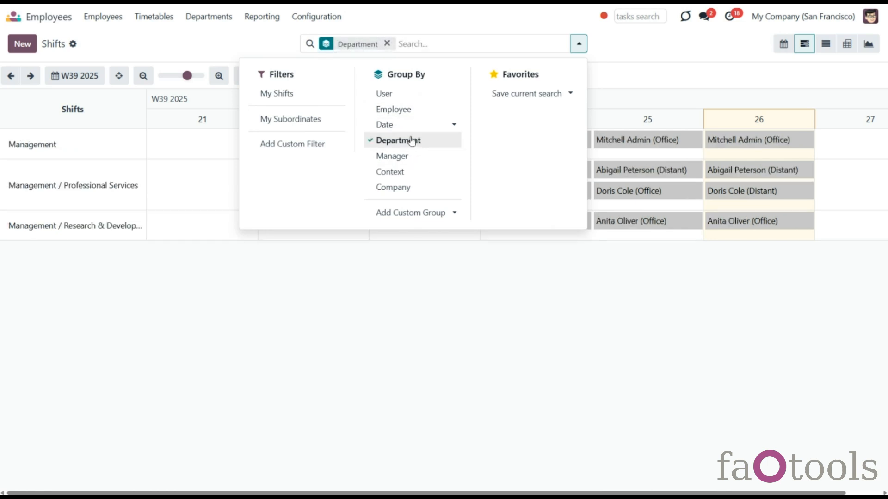
pyautogui.click(411, 109)
pyautogui.click(419, 187)
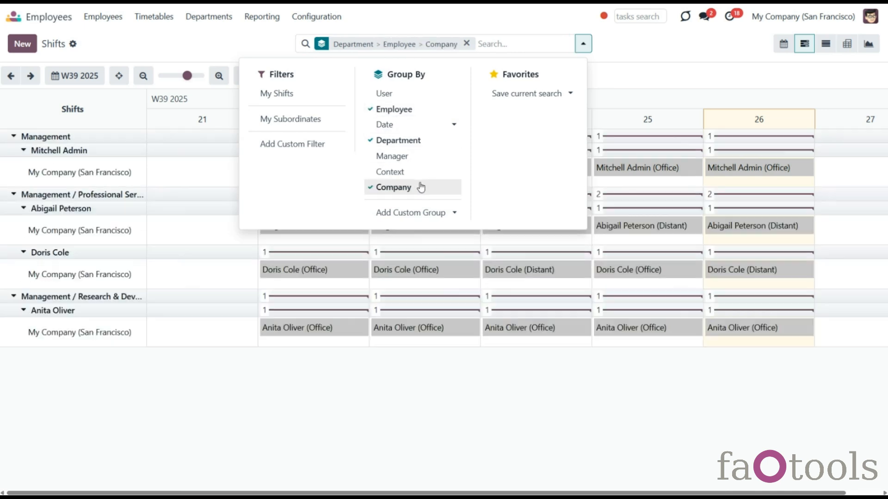
pyautogui.click(403, 187)
pyautogui.click(401, 172)
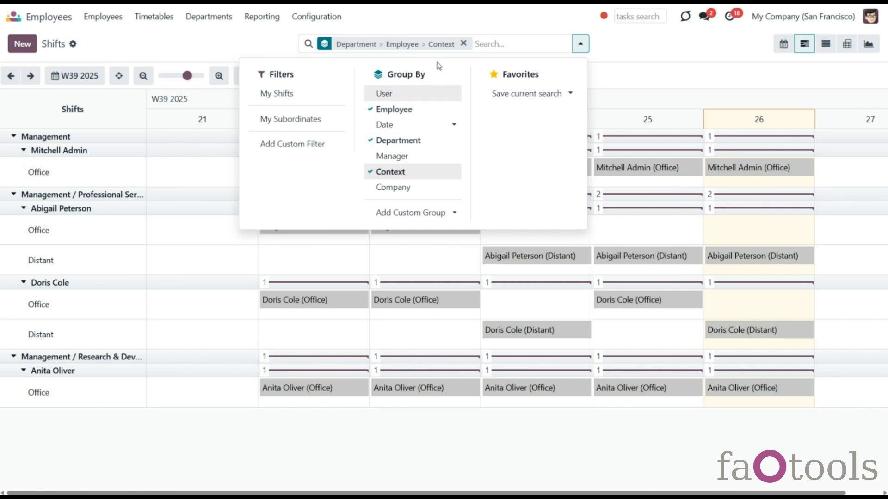
pyautogui.click(463, 44)
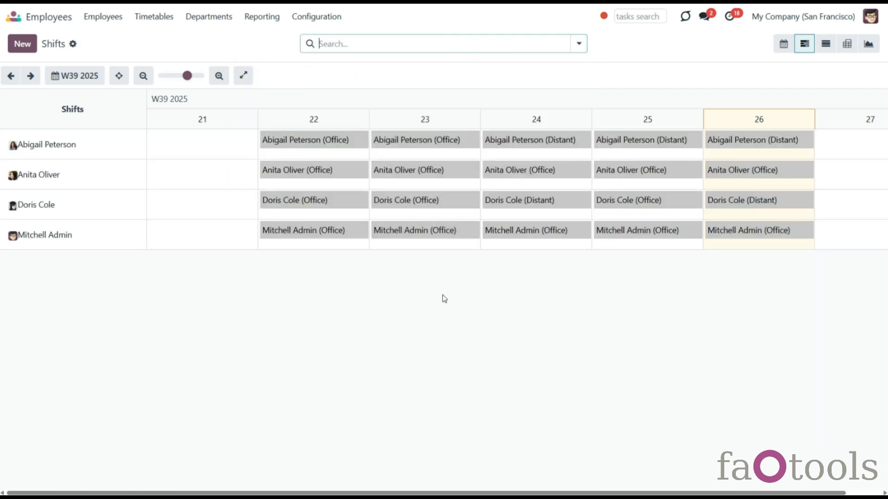
# - Open the last listed employee's September 23 shift for editing, review its time, user, context, company and notes fields, and discard the form
pyautogui.click(443, 235)
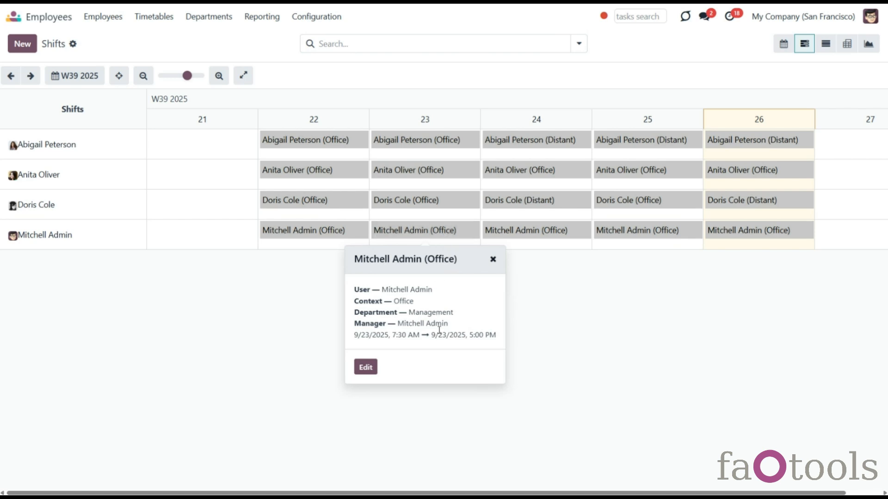
pyautogui.click(366, 367)
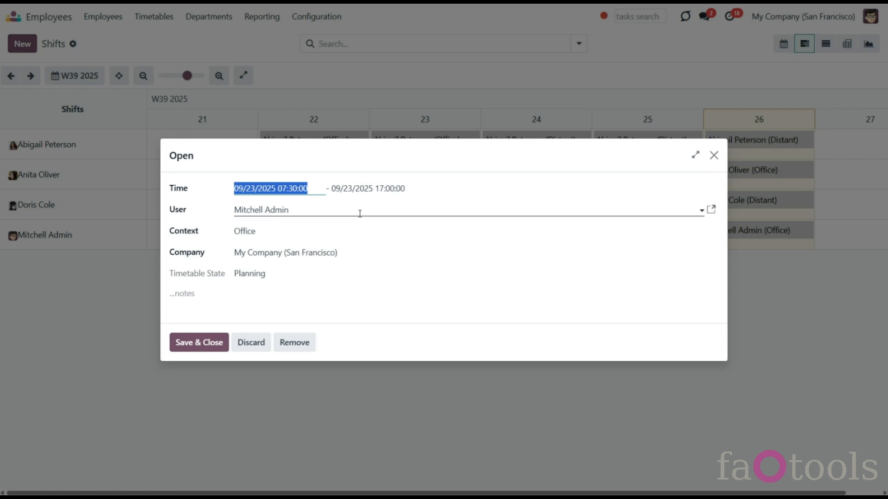
pyautogui.click(367, 190)
pyautogui.click(260, 210)
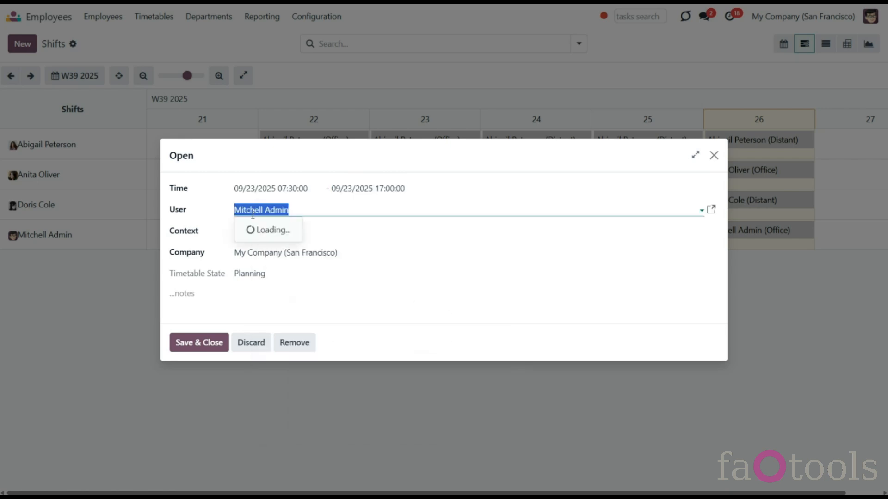
pyautogui.click(330, 231)
pyautogui.click(343, 252)
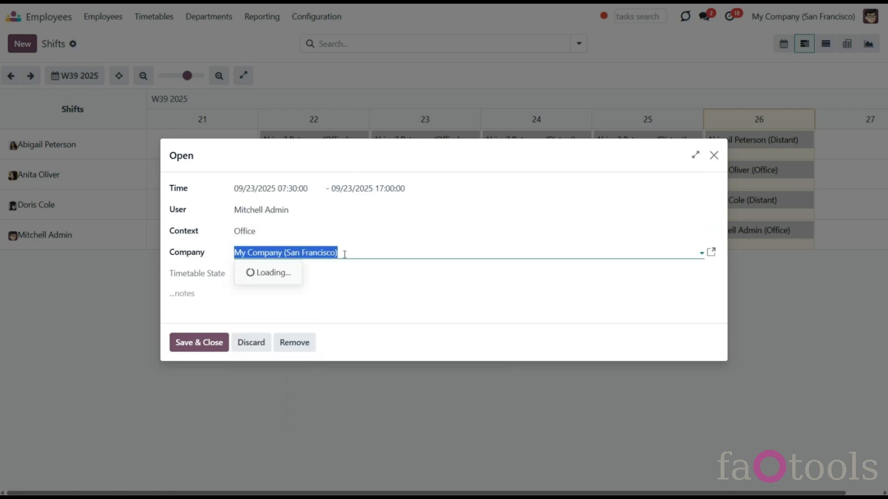
pyautogui.click(221, 301)
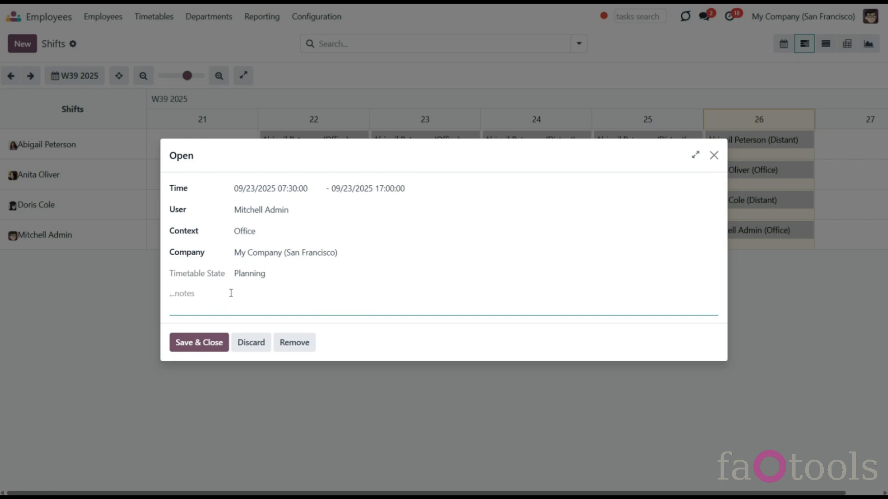
pyautogui.click(253, 348)
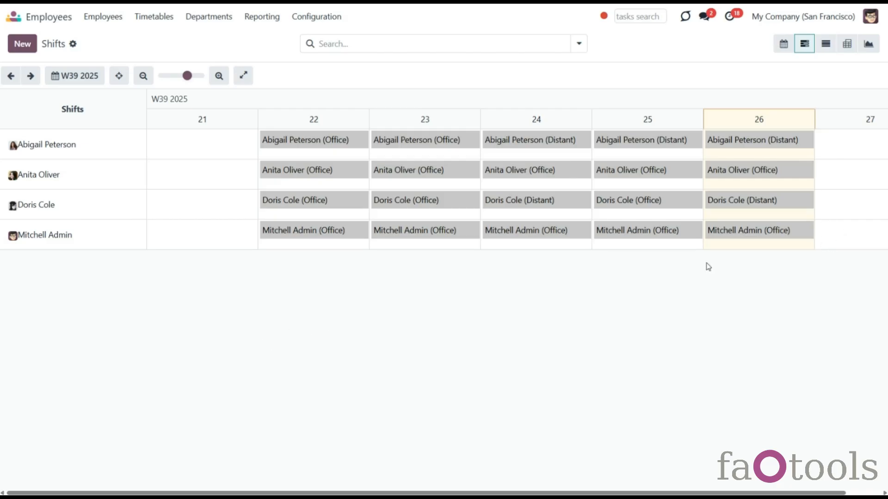
# - Open the creation form for a new September 27 shift in the last employee's row and discard it
pyautogui.click(843, 232)
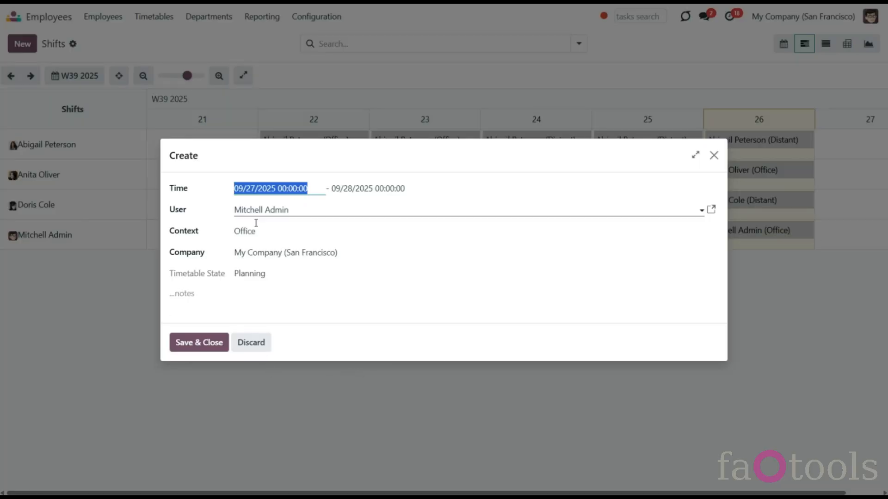
pyautogui.click(256, 344)
# - Delete the last listed employee's September 22 office shift from the Gantt chart
pyautogui.moveTo(277, 491); pyautogui.dragTo(313, 492)
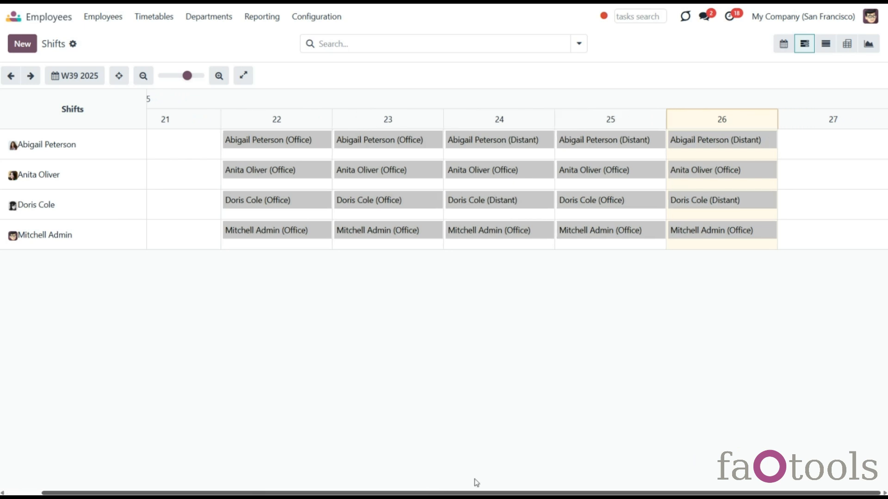
pyautogui.moveTo(701, 212)
pyautogui.mouseDown()
pyautogui.moveTo(791, 207)
pyautogui.moveTo(702, 214)
pyautogui.mouseUp()
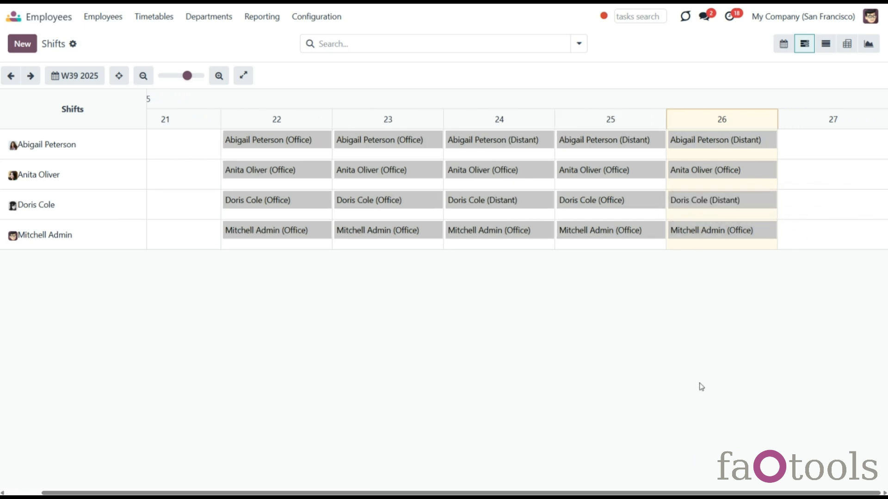
pyautogui.click(296, 232)
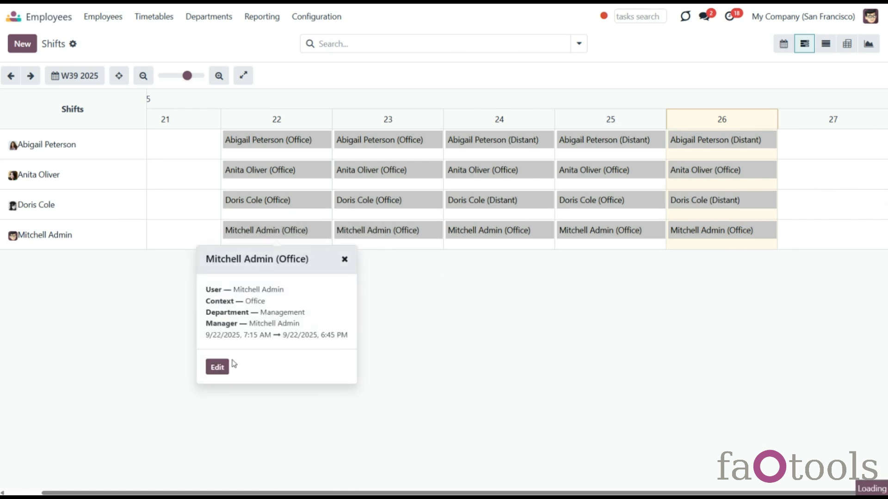
pyautogui.click(217, 368)
pyautogui.click(307, 347)
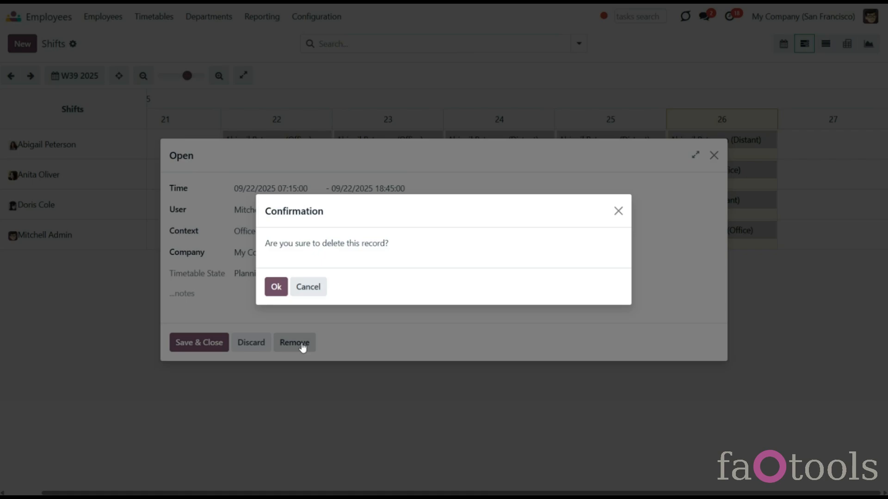
pyautogui.click(276, 285)
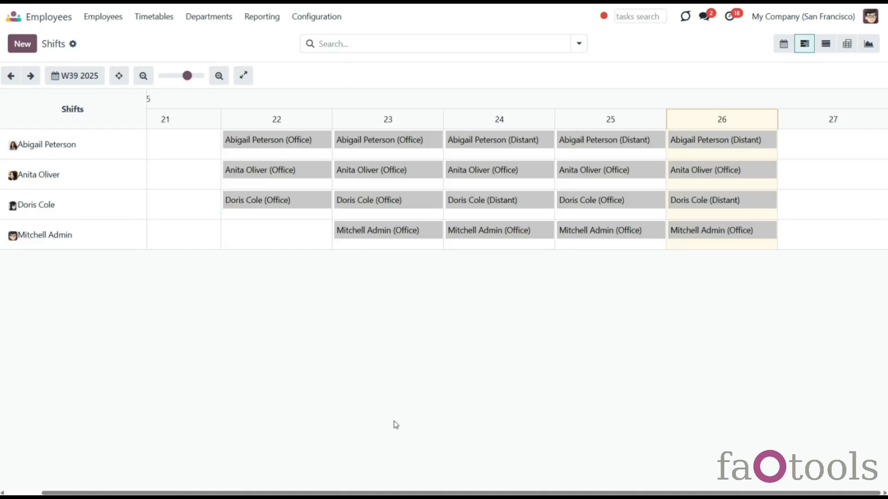